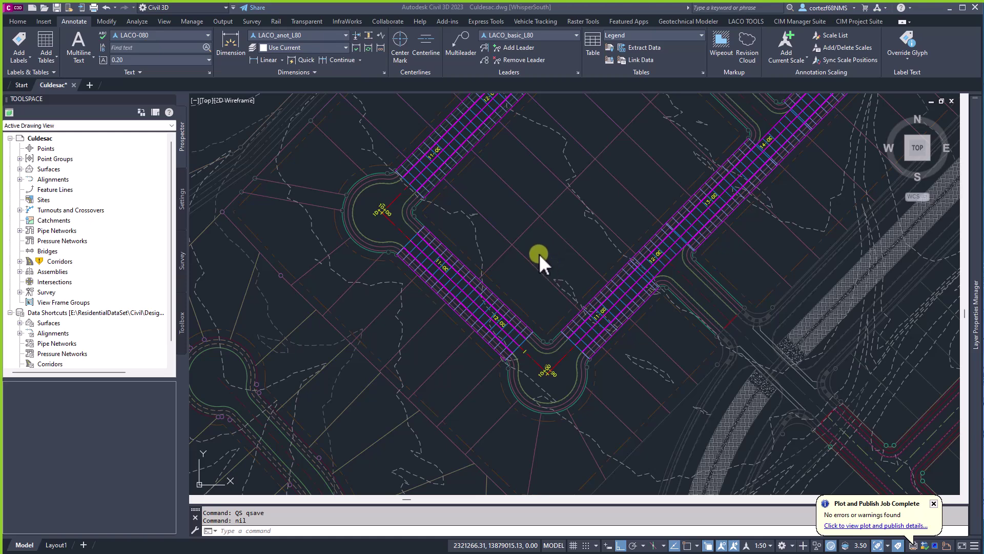
- Examine the knuckle where the two street centerlines meet at station 10+00 between the ends of the corridor
left_click(511, 222)
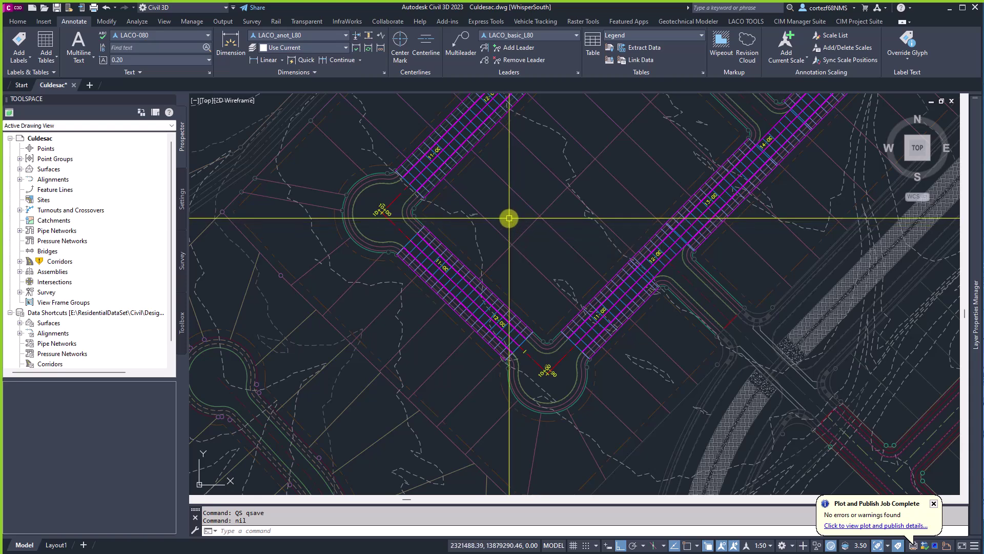
mouse_move(509, 218)
middle_mouse_down()
mouse_move(534, 253)
mouse_move(626, 290)
middle_mouse_up()
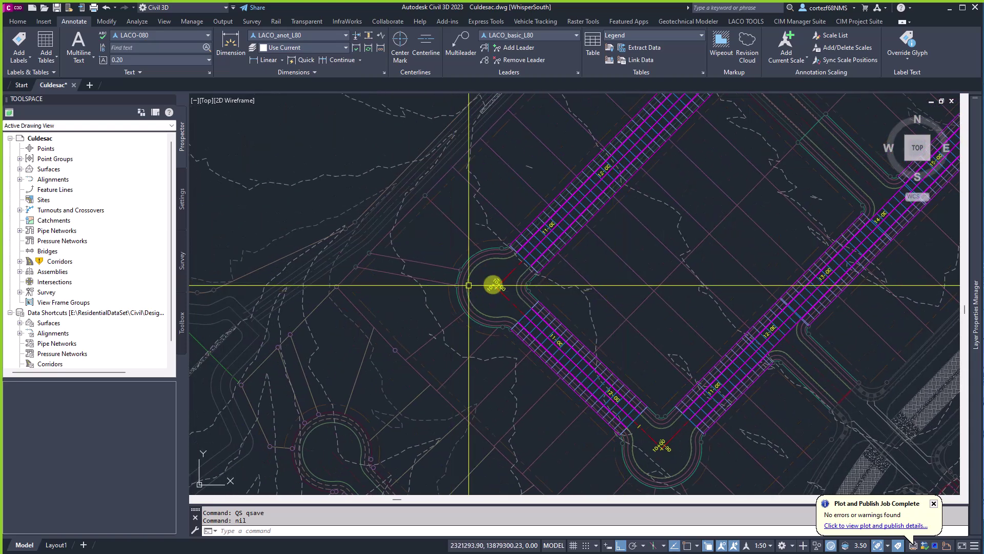
scroll(469, 285, "up", 5)
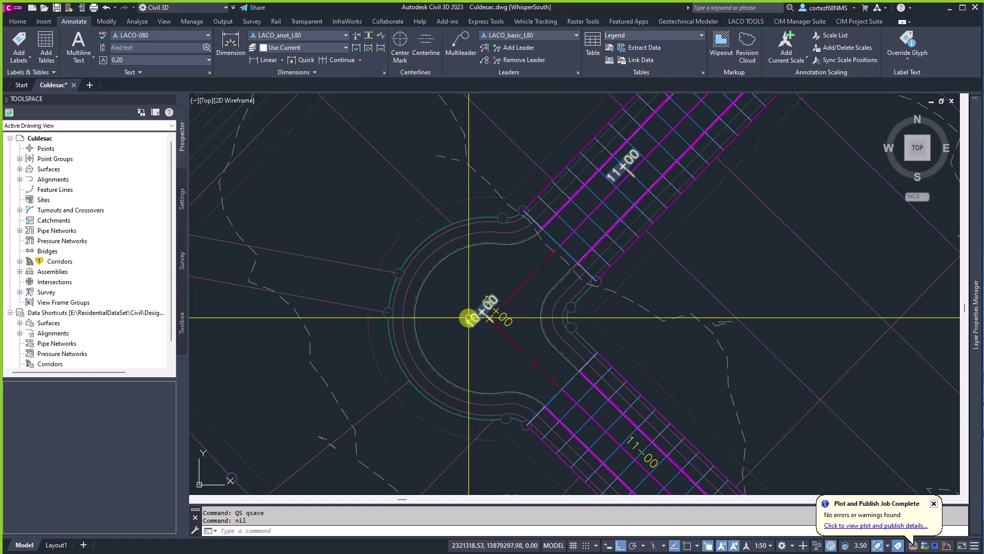
mouse_move(469, 317)
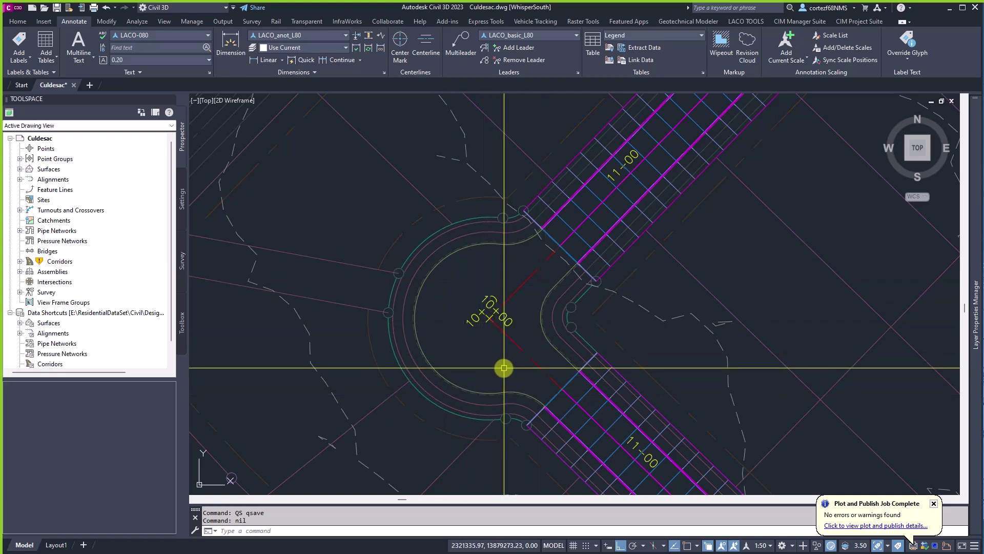
scroll(504, 367, "down", 5)
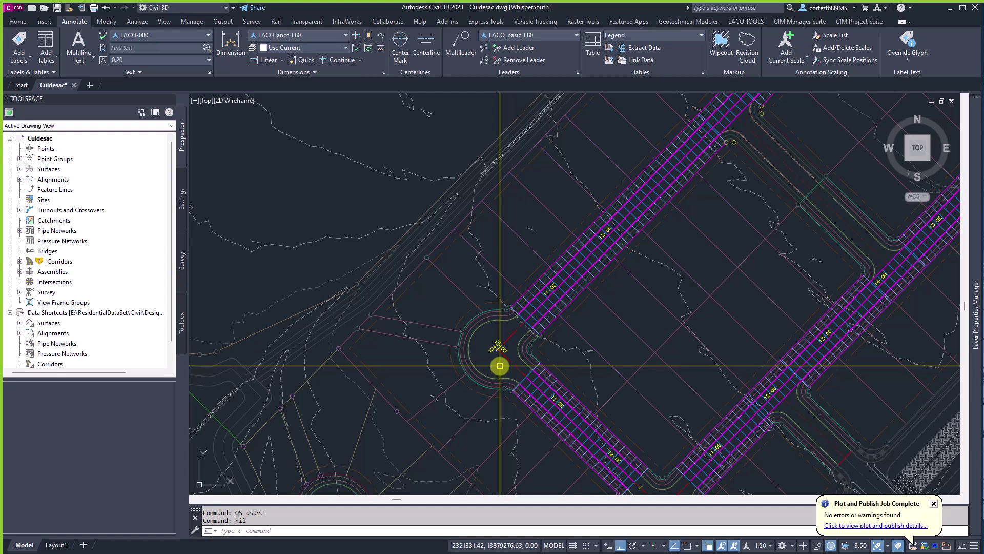
scroll(500, 364, "up", 7)
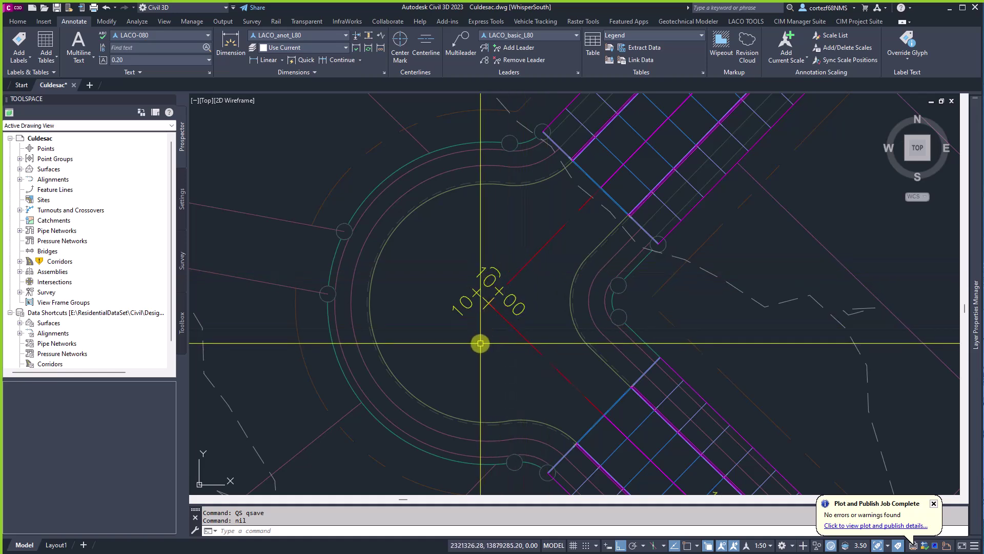
mouse_move(480, 343)
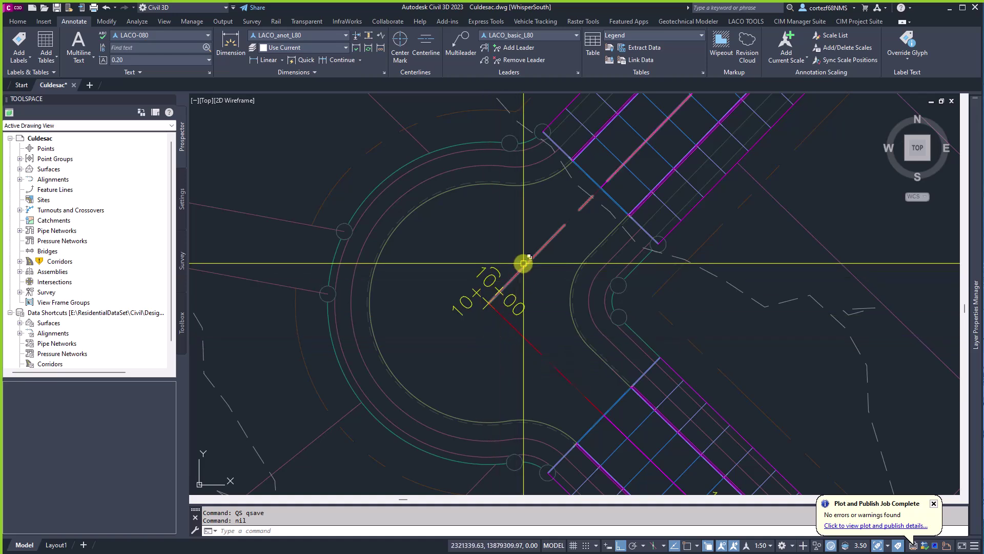
mouse_move(495, 246)
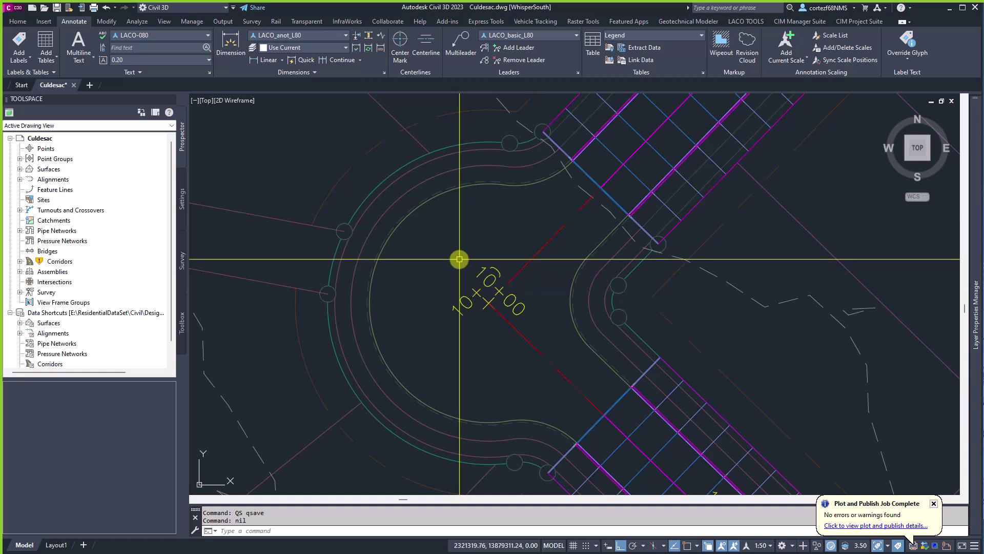
mouse_move(459, 259)
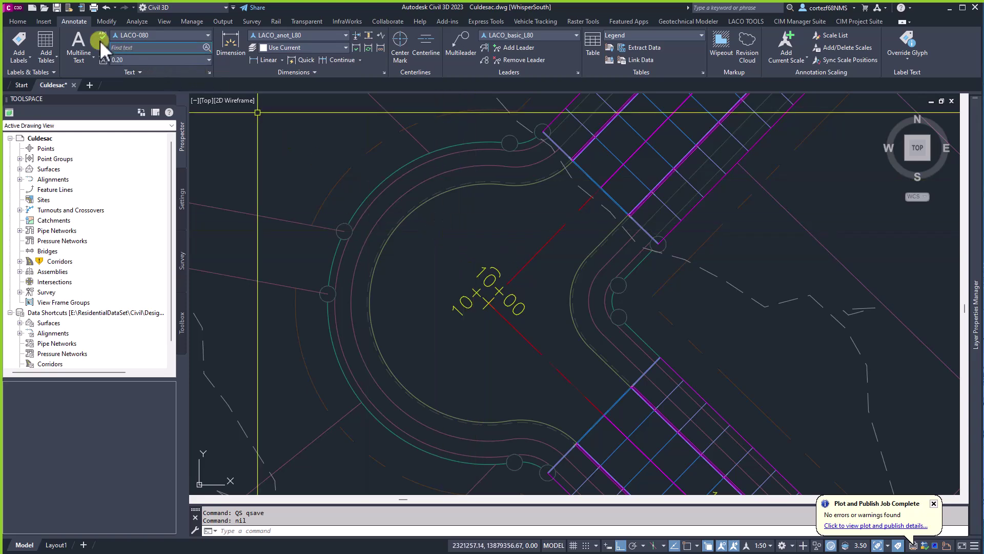
- Start a connected alignment from Alignment - B to Alignment - A and accept a location on the inside of the knuckle corner
left_click(17, 21)
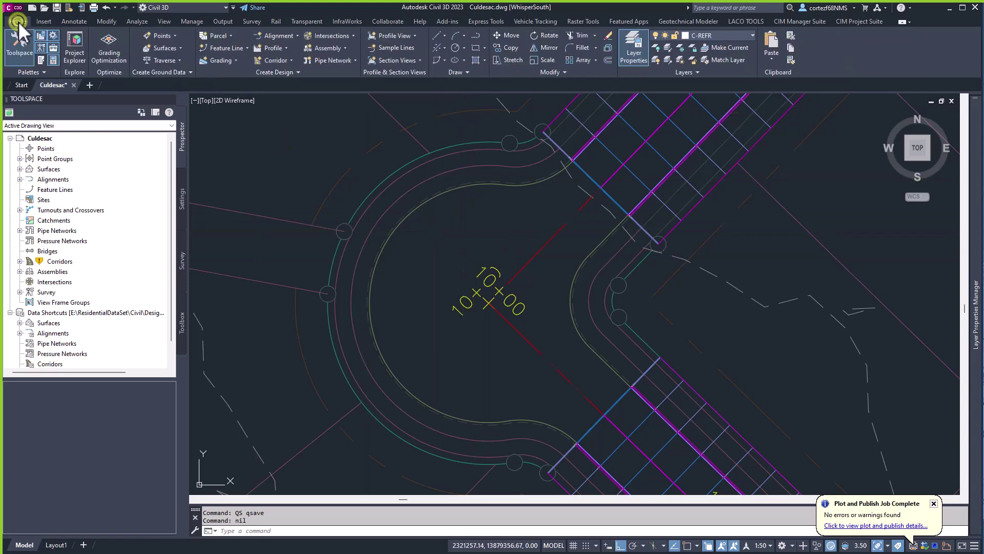
left_click(281, 35)
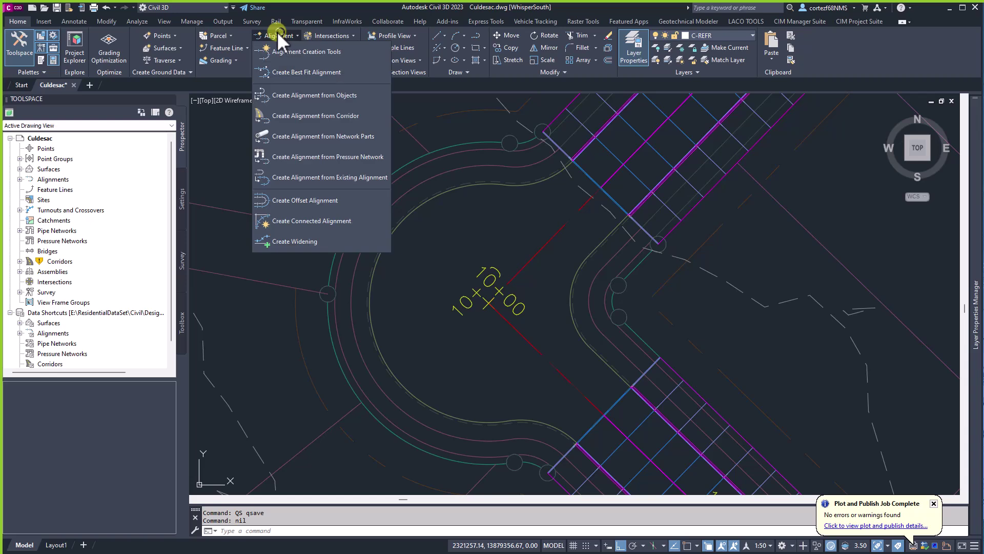
left_click(306, 221)
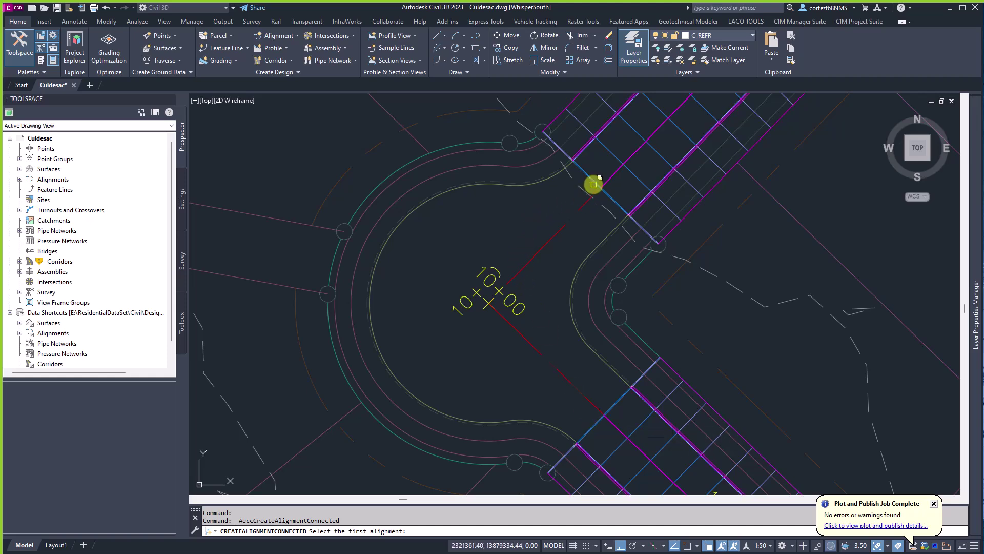
left_click(561, 375)
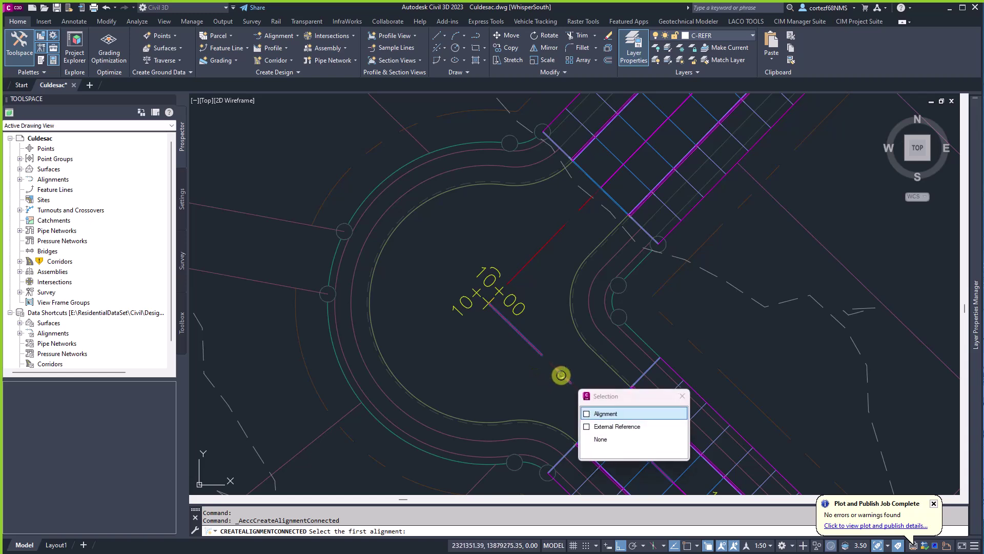
left_click(599, 409)
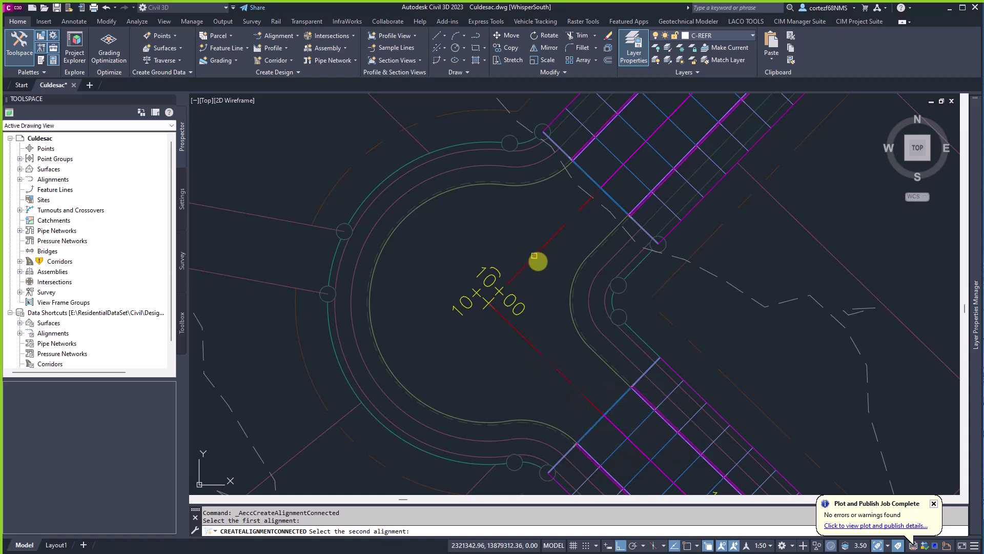
left_click(531, 256)
left_click(575, 294)
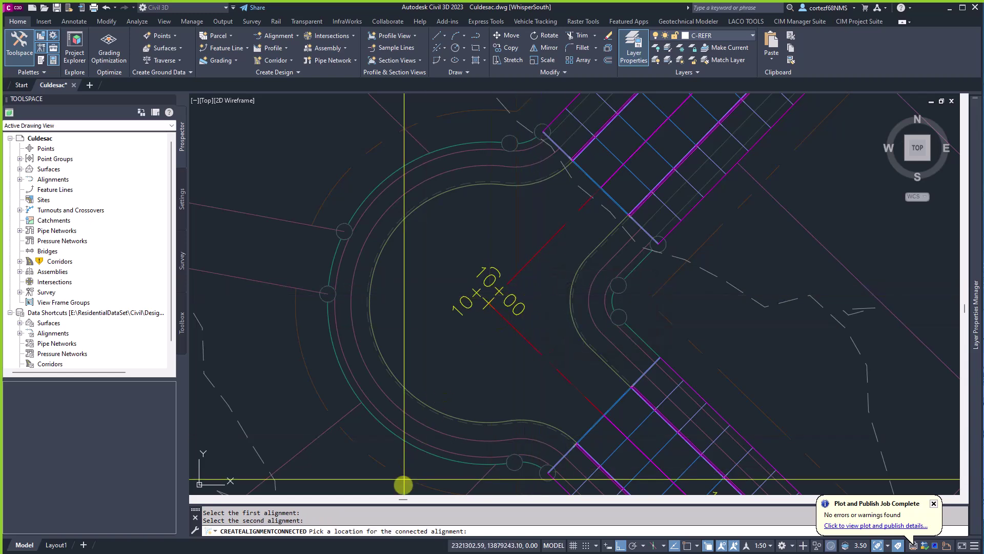
left_click(541, 298)
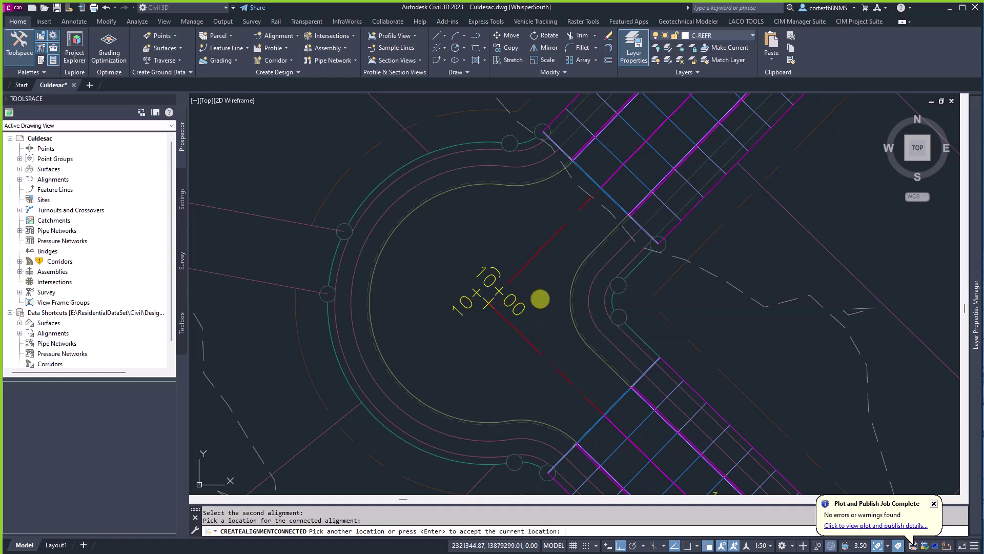
key("Return")
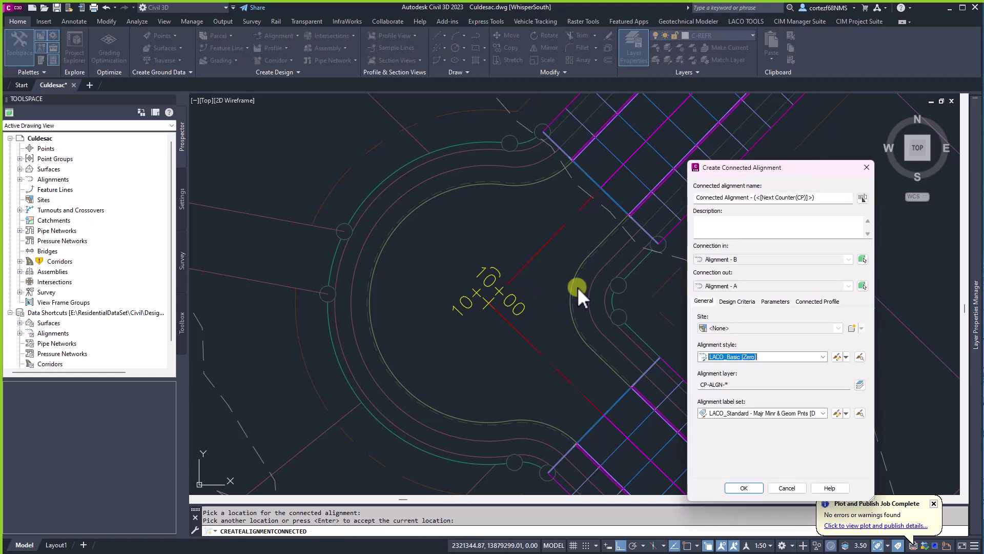
- Name the connected alignment ST A TO ST B KNUCKLE and give it a Circular Fillet curve with a 32' radius
left_click_drag(816, 200, 664, 195)
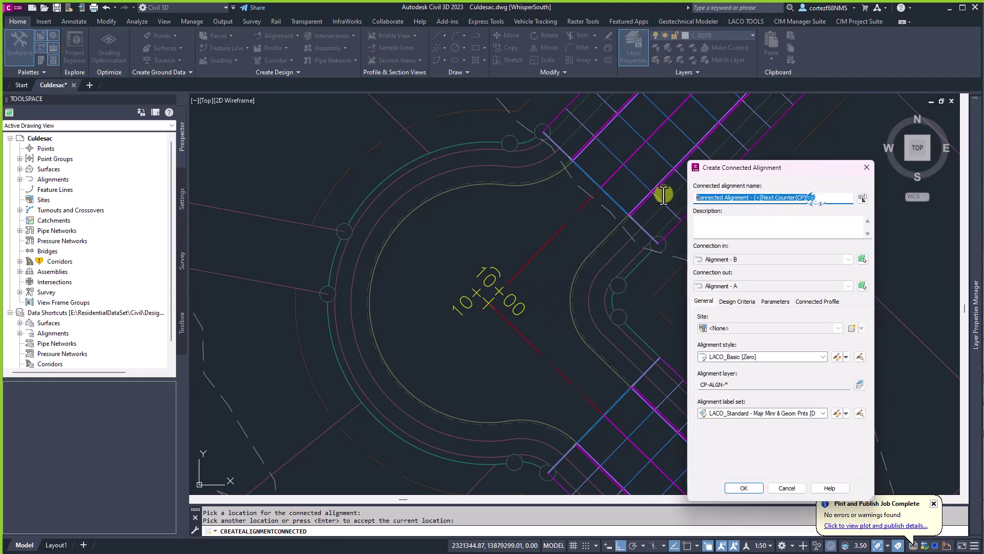
type("ST A TO ST B KNUCKLE")
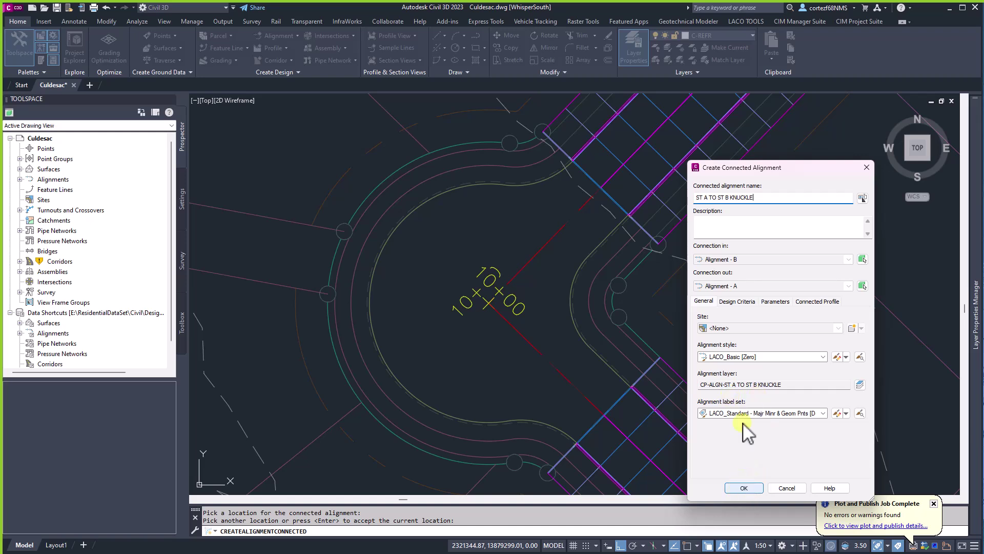
left_click(775, 302)
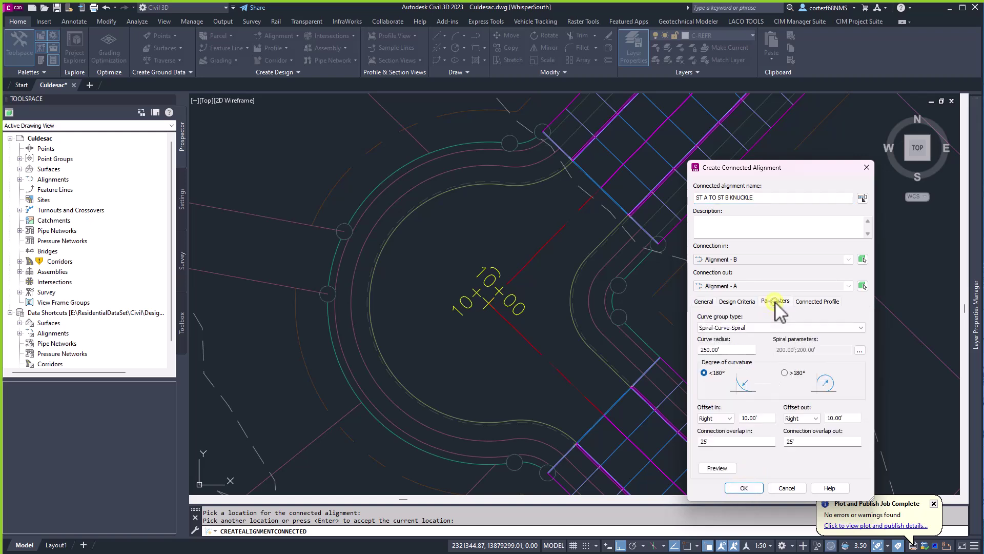
left_click(737, 327)
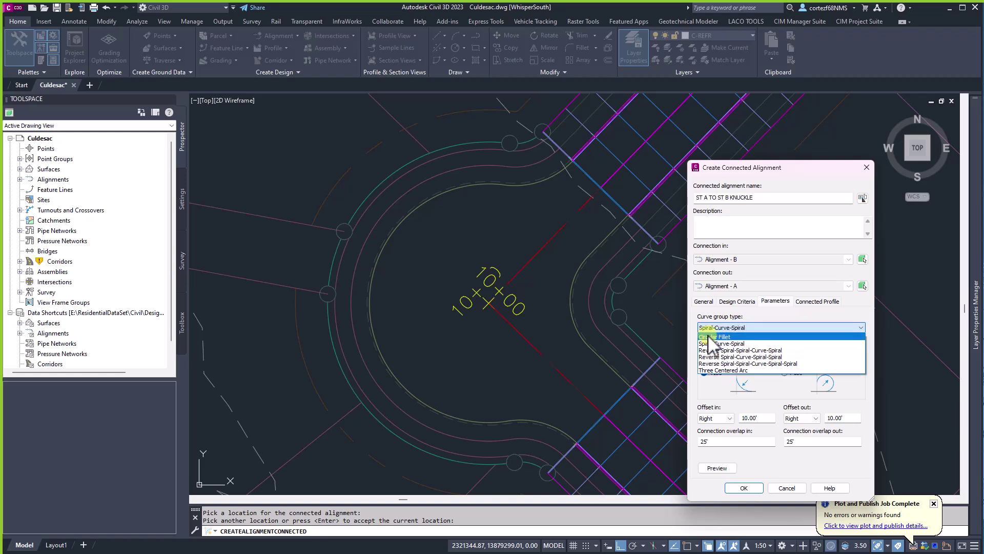
left_click(710, 338)
left_click_drag(720, 349, 684, 349)
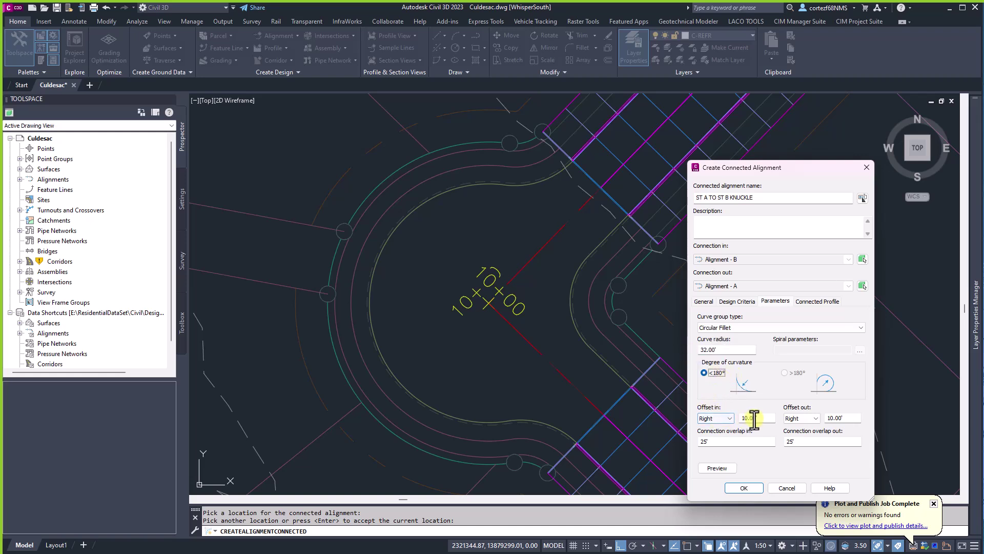
- Set the connected alignment's in and out offsets to 0 and preview its path through the knuckle
left_click_drag(761, 420, 724, 418)
type("0")
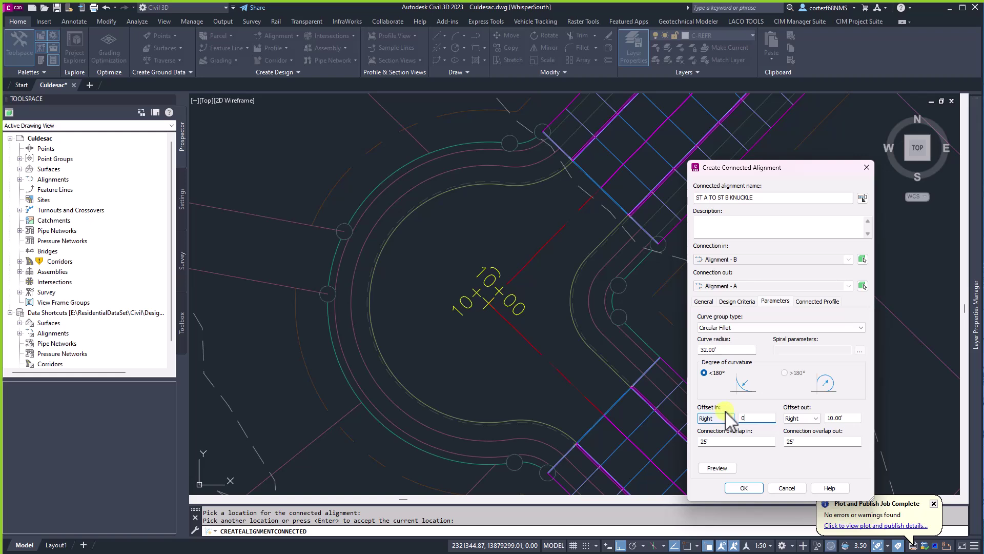
left_click_drag(854, 419, 808, 419)
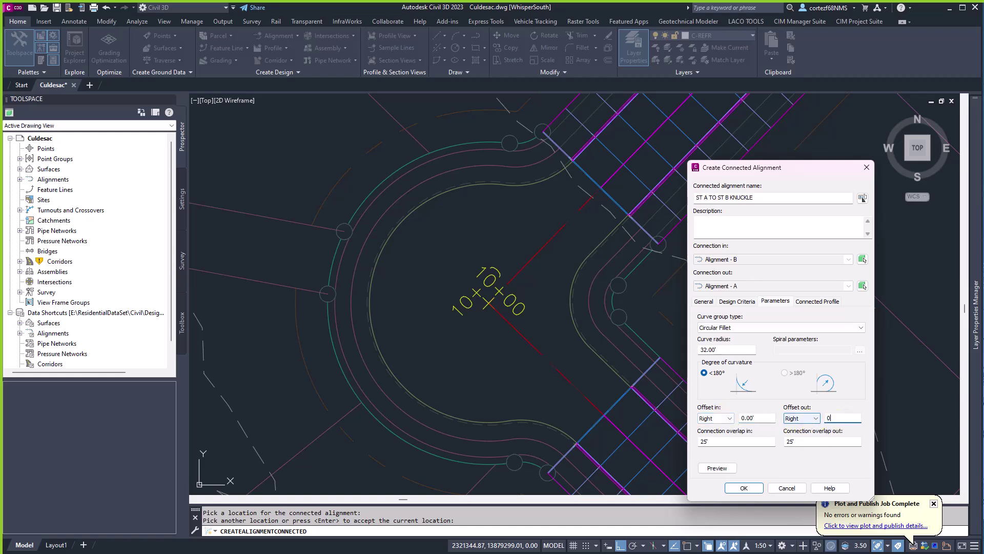
type("0")
left_click(717, 467)
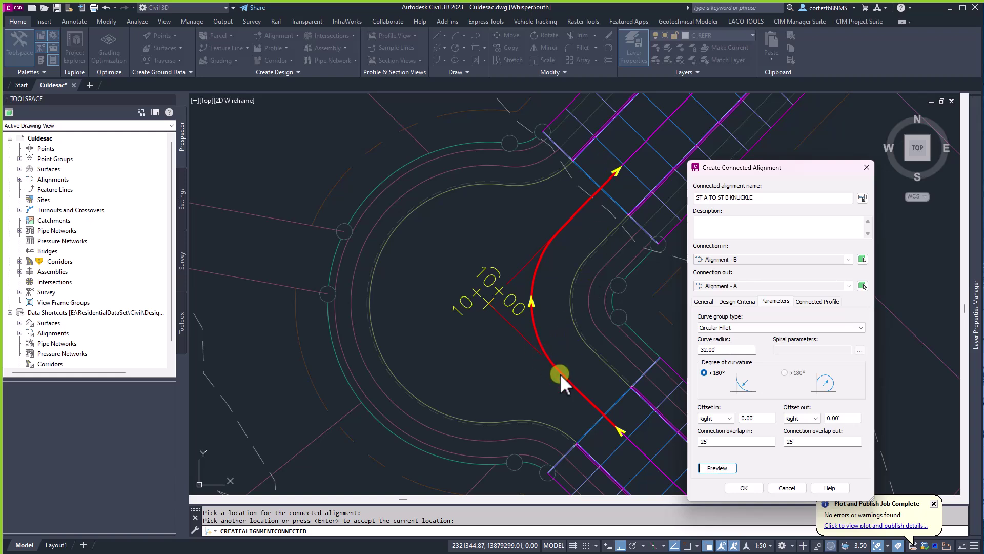
- Turn off the cross slope for both the connection in and connection out profiles and create the connected alignment with its profile
left_click(815, 302)
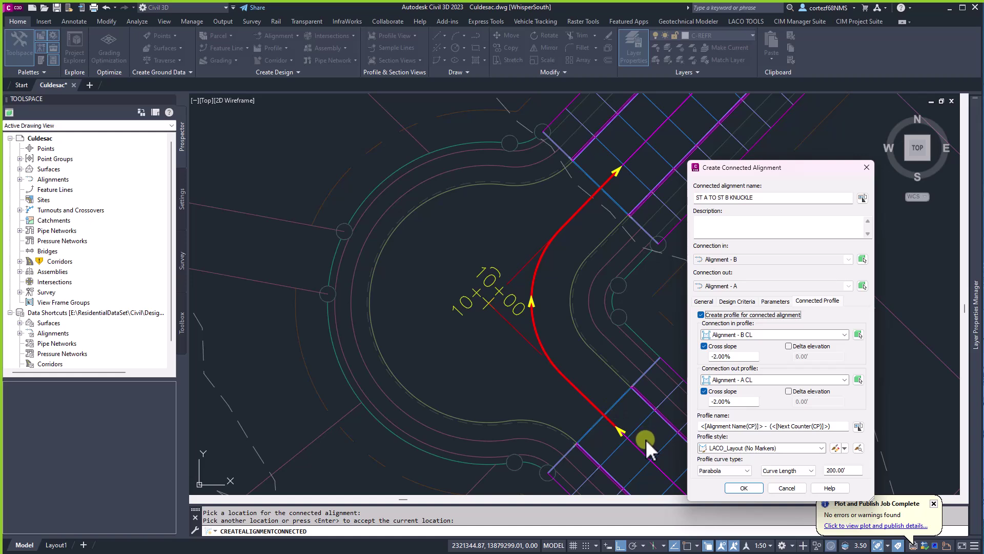
left_click(704, 346)
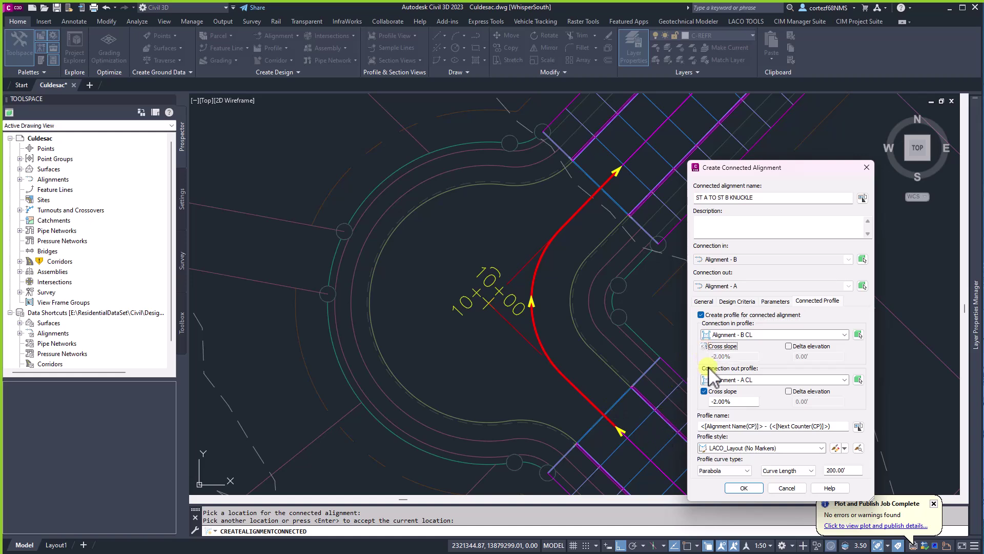
left_click(704, 391)
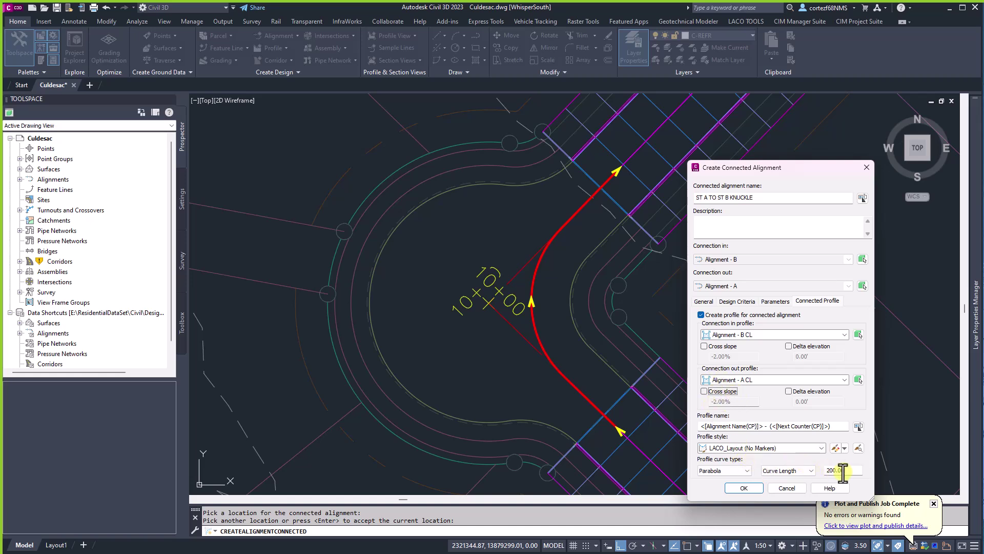
left_click(744, 487)
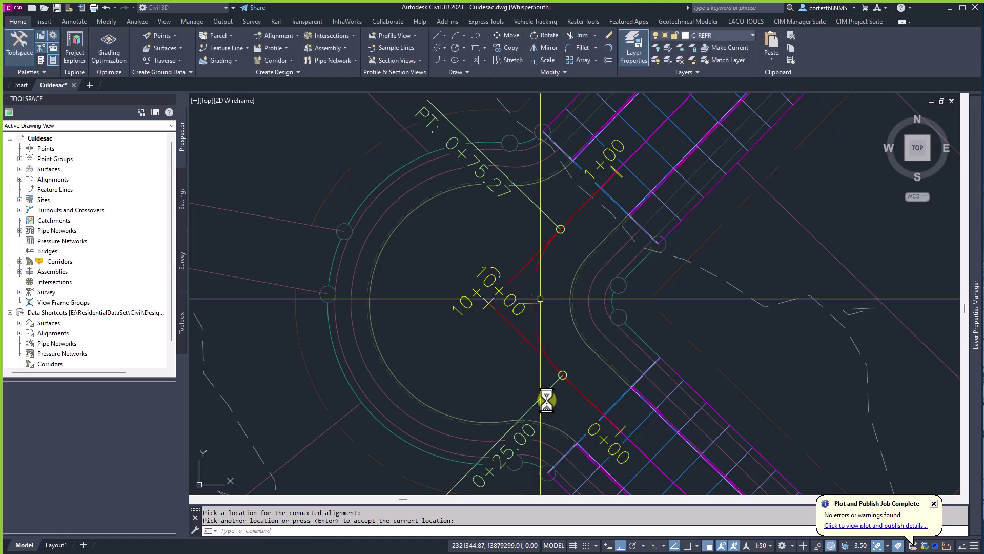
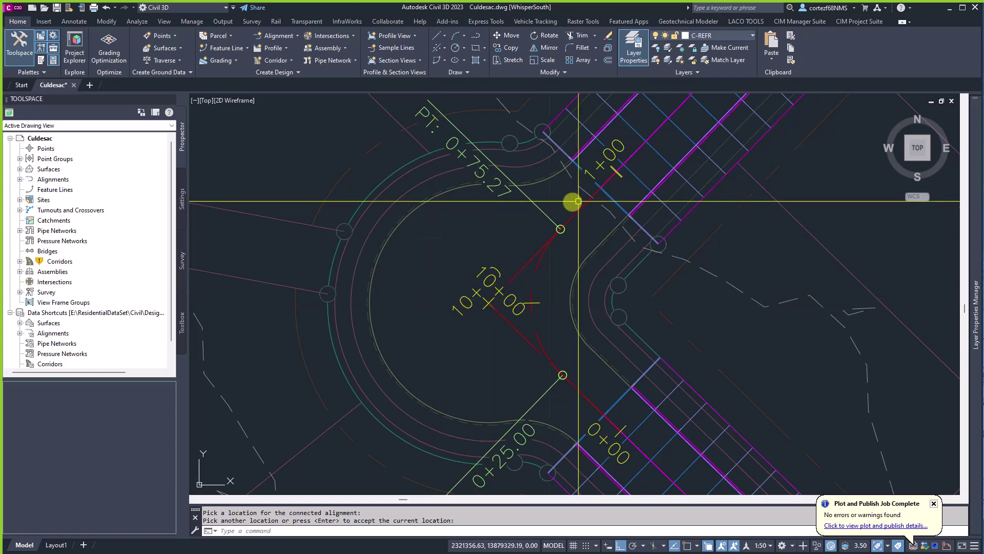
- Add the ST A TO ST B KNUCKLE alignment and its ST A TO ST B KNUCKLE - (1) profile to the Streets corridor as a new baseline
key("Return")
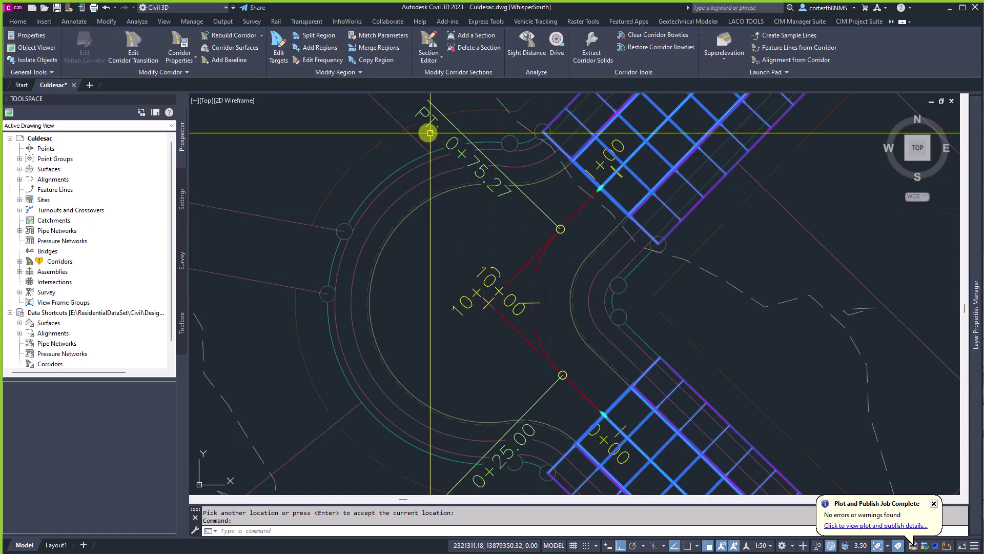
left_click(318, 153)
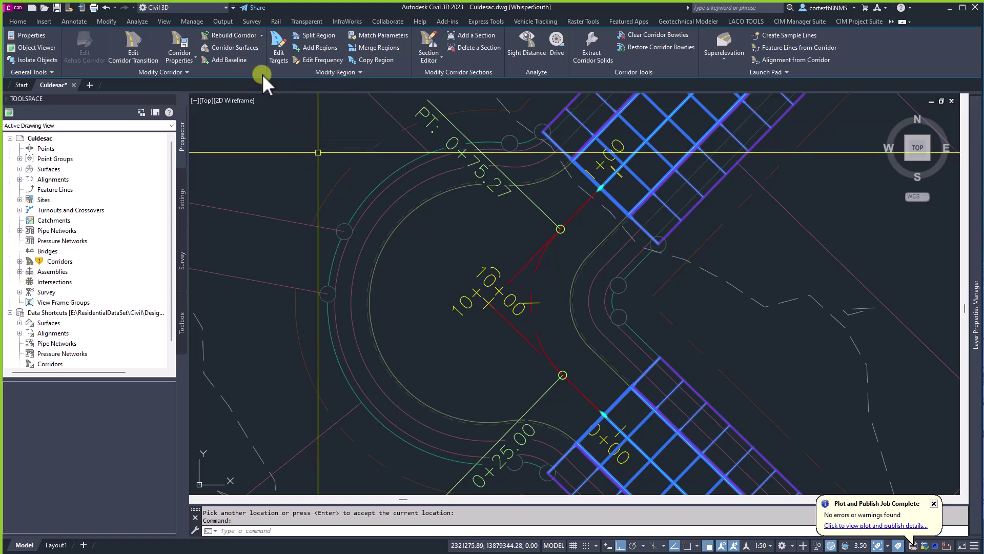
left_click(224, 60)
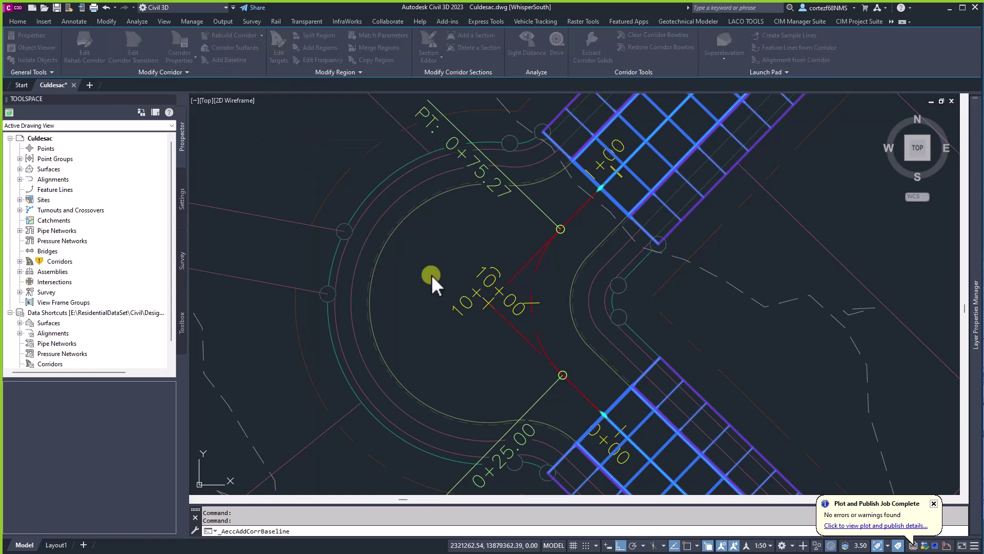
left_click(534, 293)
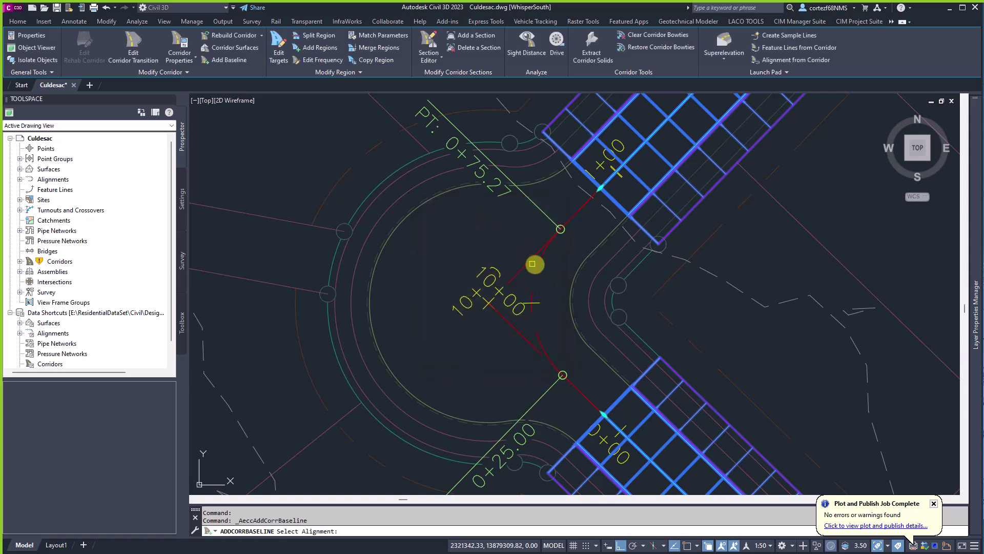
left_click(536, 264)
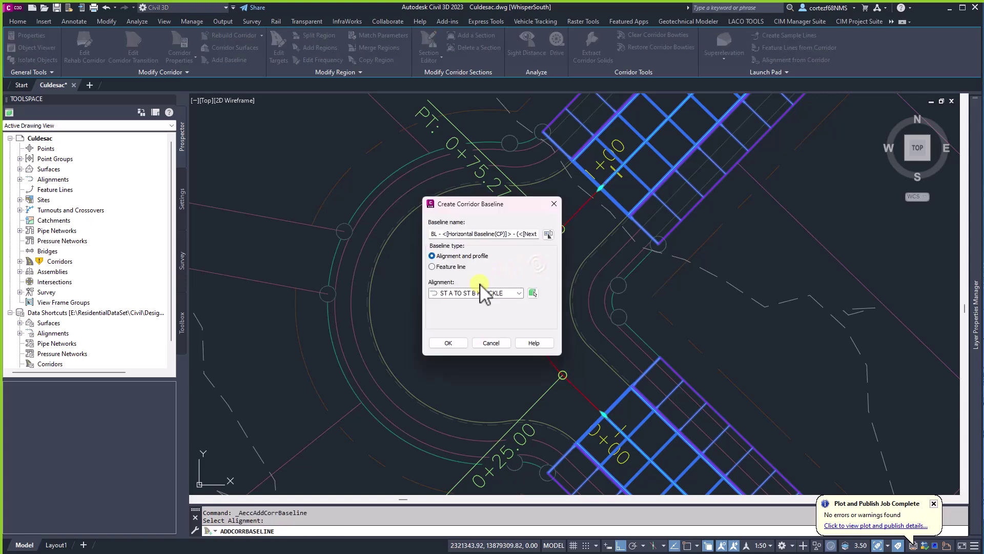
left_click(448, 343)
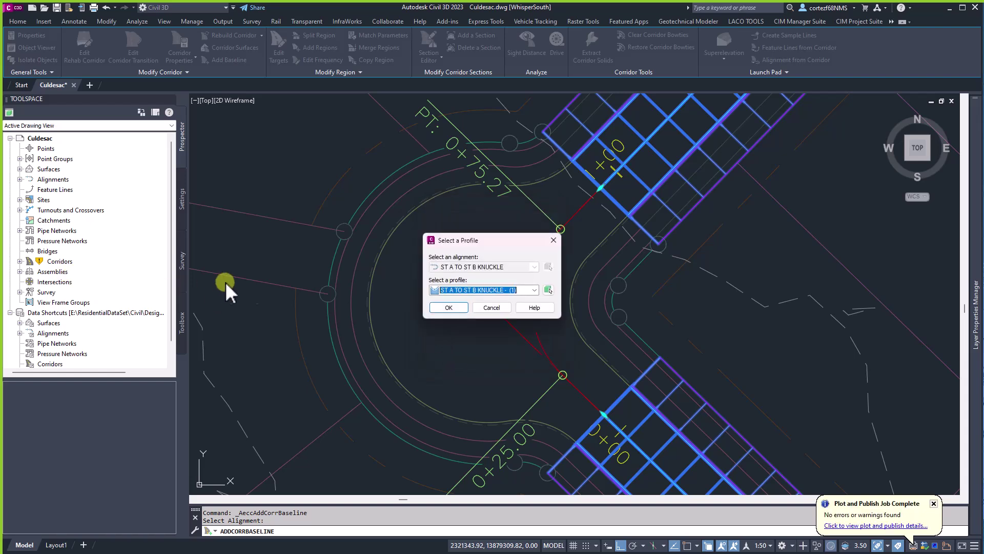
left_click(445, 306)
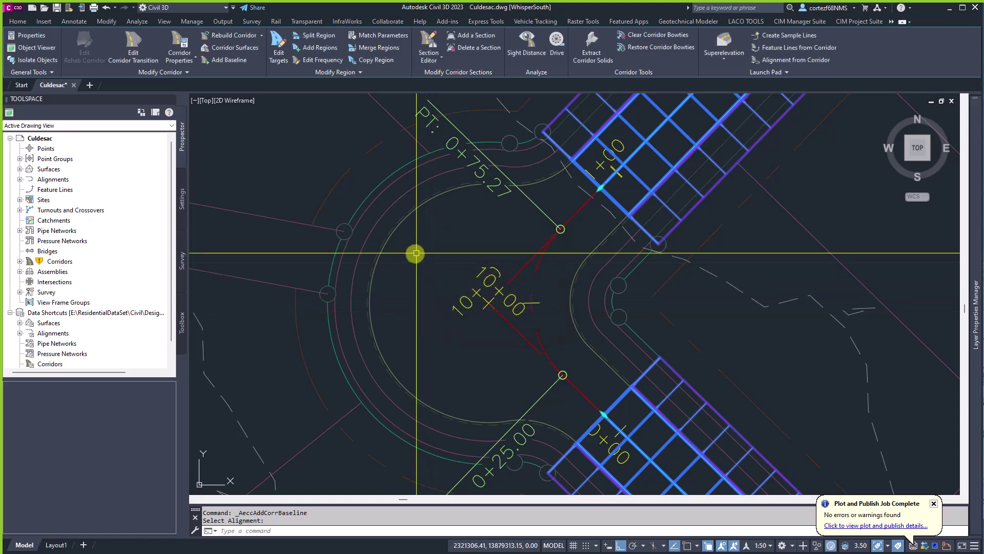
- Define a region on the knuckle baseline from station 0+07.26 to 0+93.01, between the ends of the two street corridors, with object snap on
left_click(312, 47)
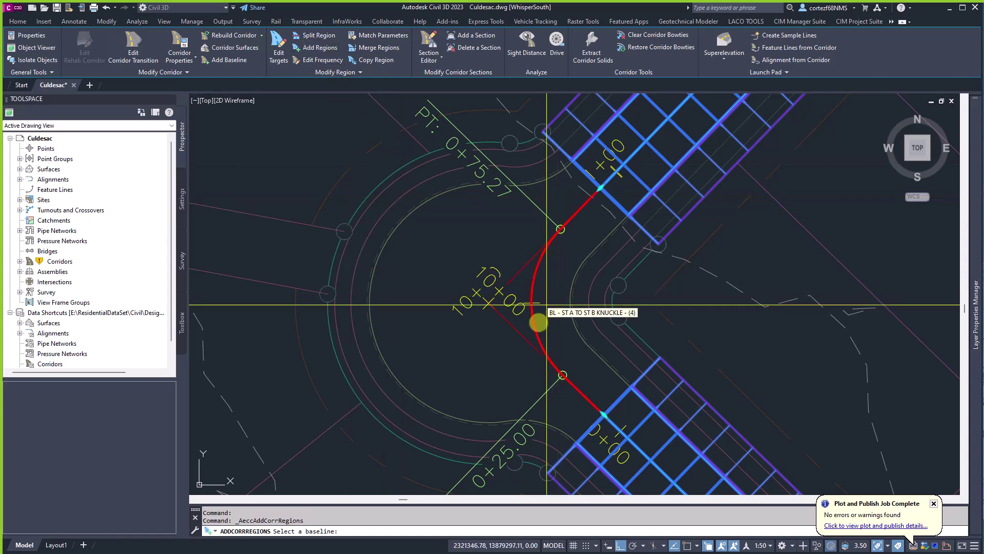
left_click(538, 319)
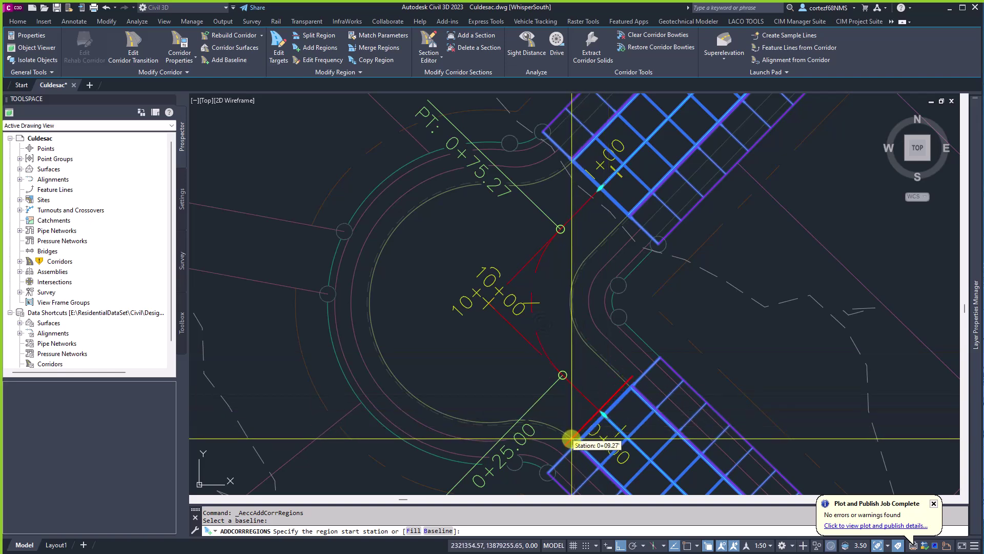
key("F3")
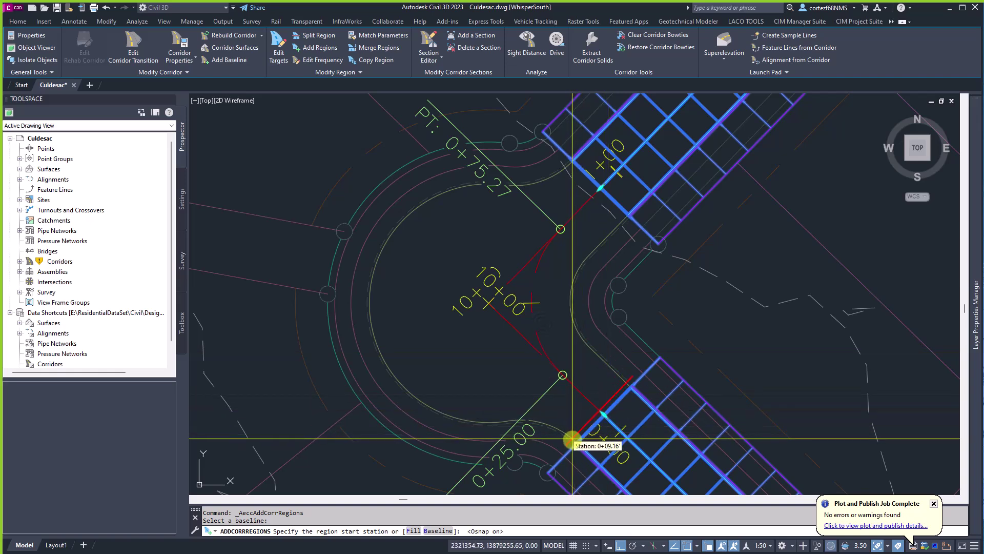
scroll(575, 442, "up", 4)
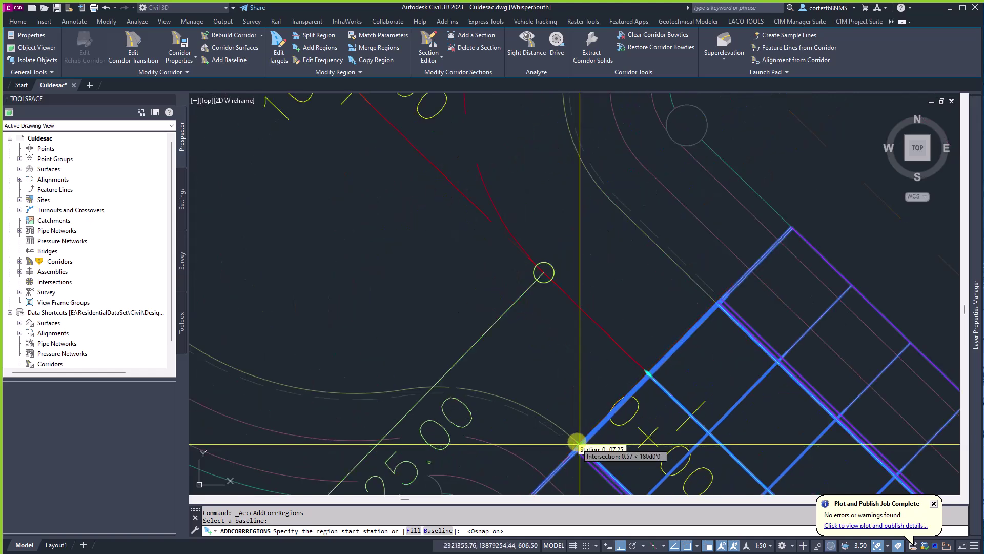
left_click(576, 441)
scroll(554, 385, "down", 5)
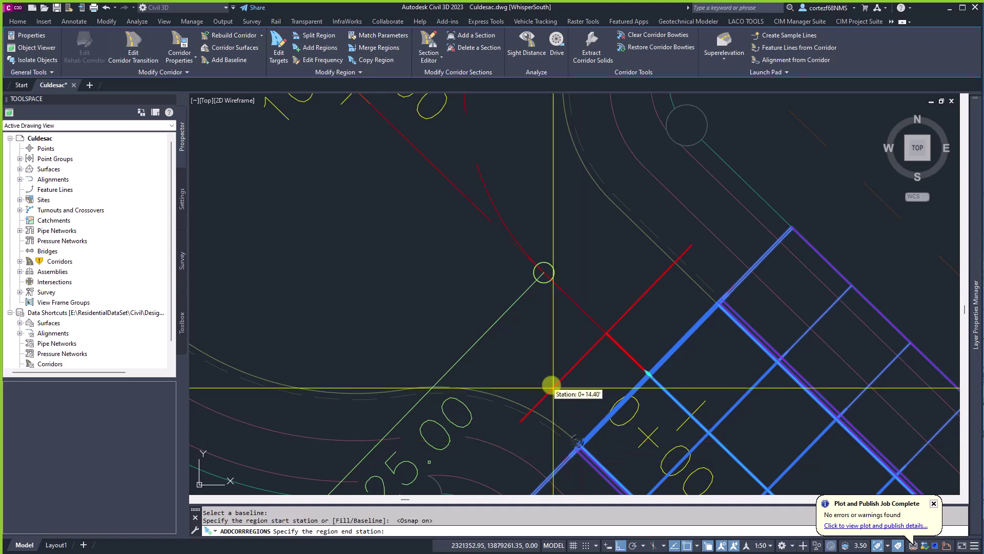
scroll(533, 277, "up", 3)
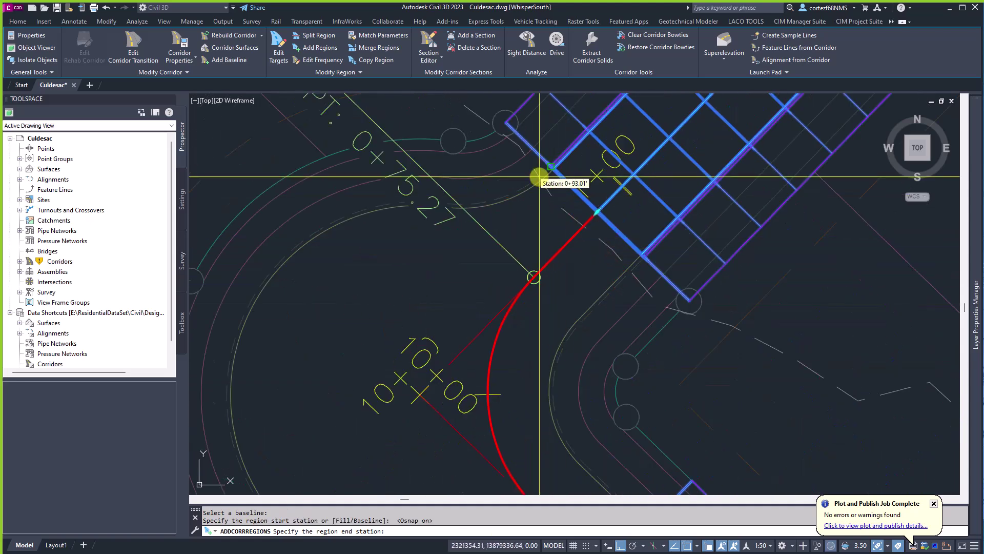
left_click(530, 195)
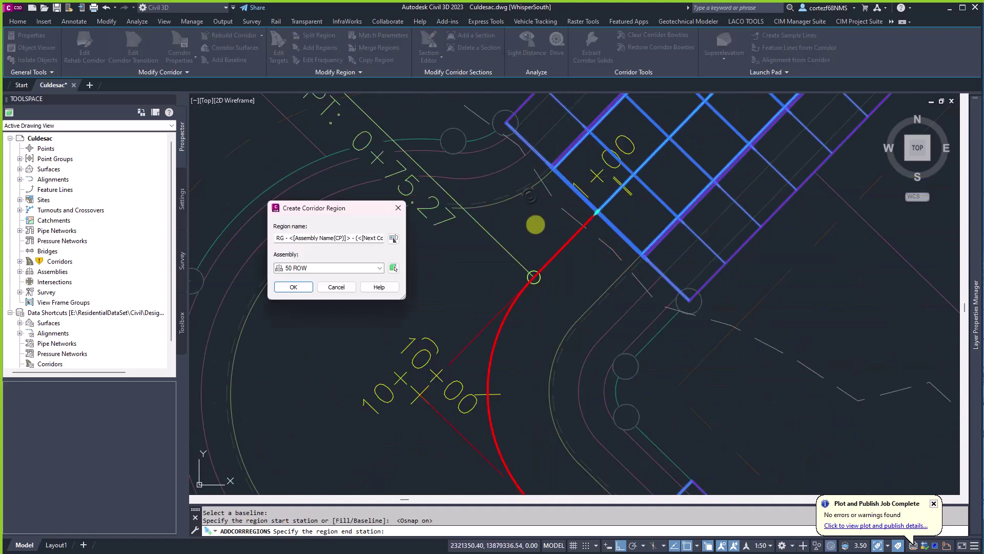
- Assign the KNUCKLE assembly to the new region, leave all its targets set to None, and finish adding regions
left_click(348, 267)
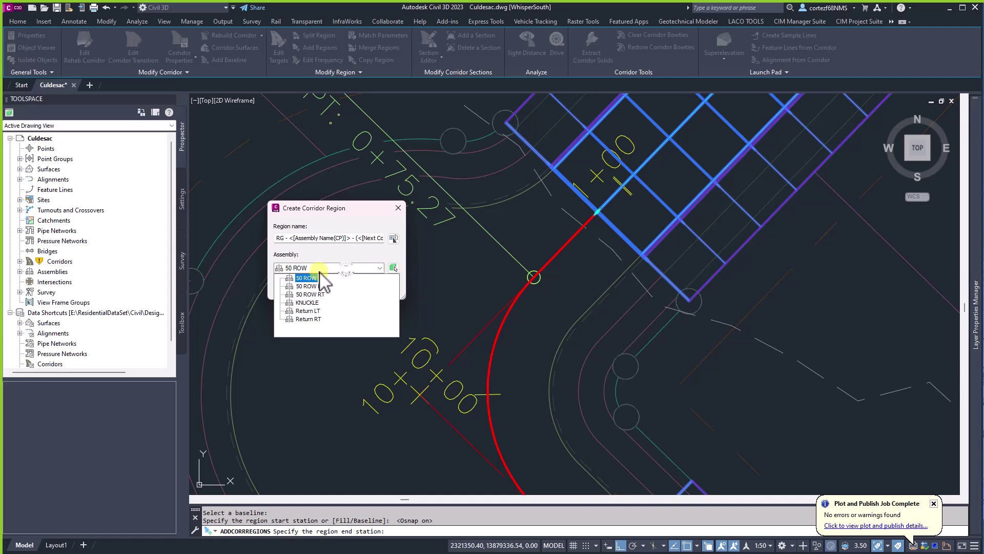
left_click(305, 303)
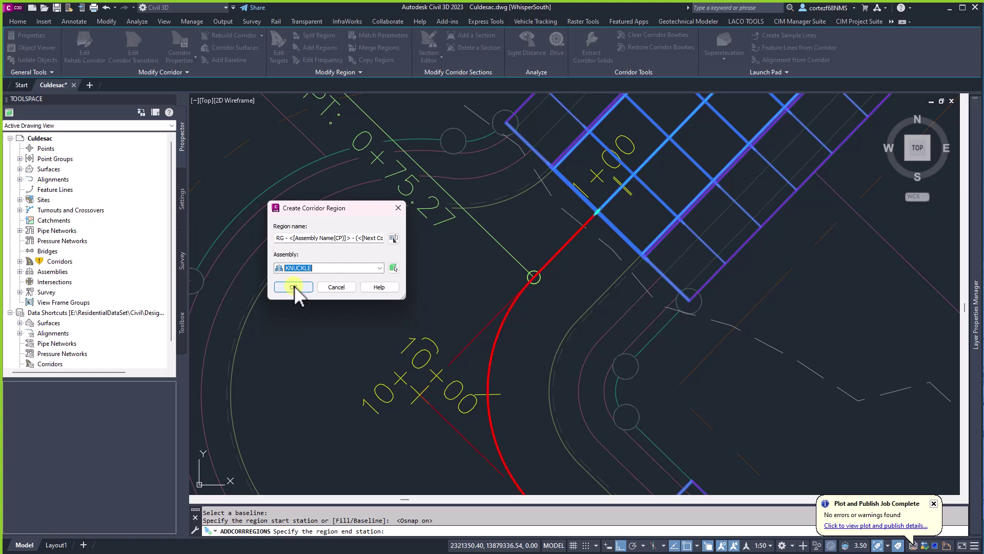
left_click(293, 286)
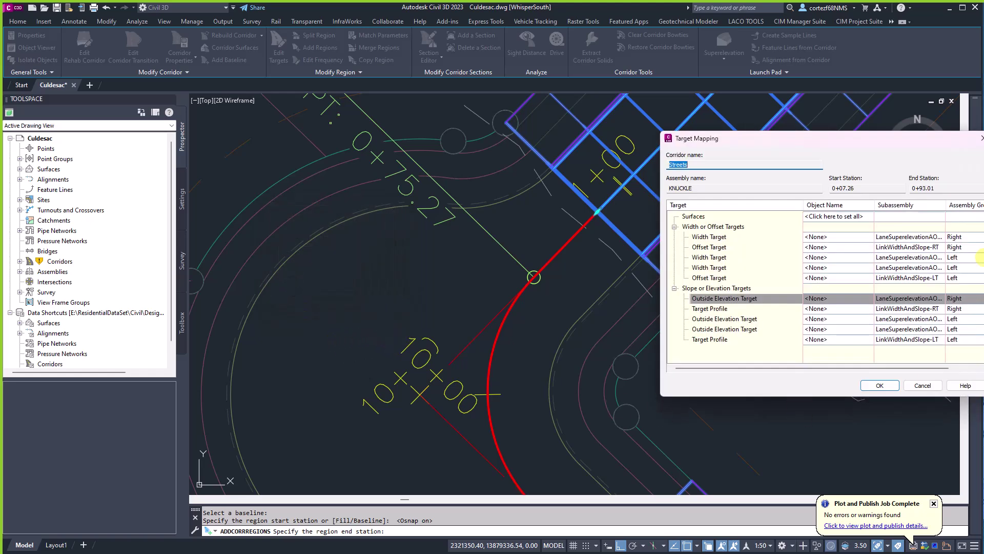
left_click(875, 386)
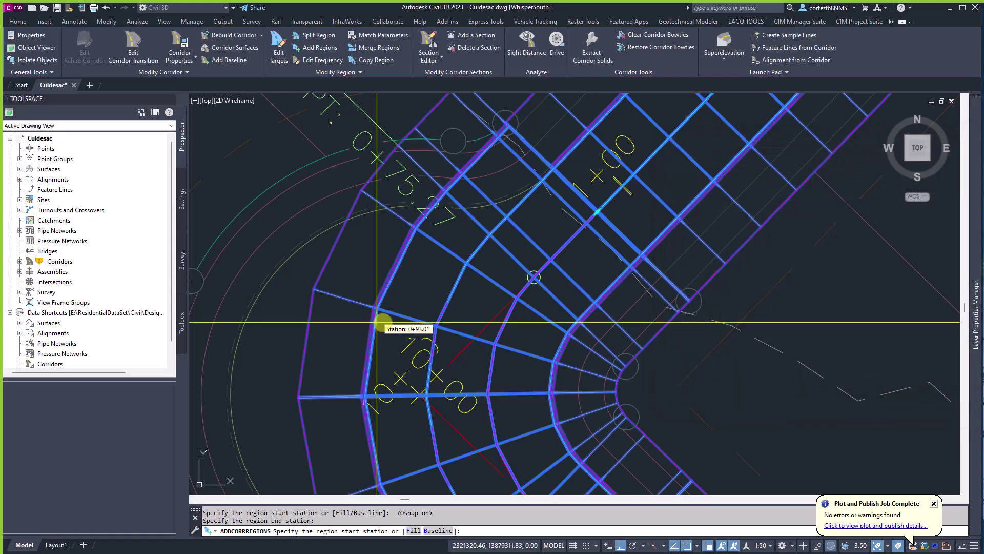
key("Return")
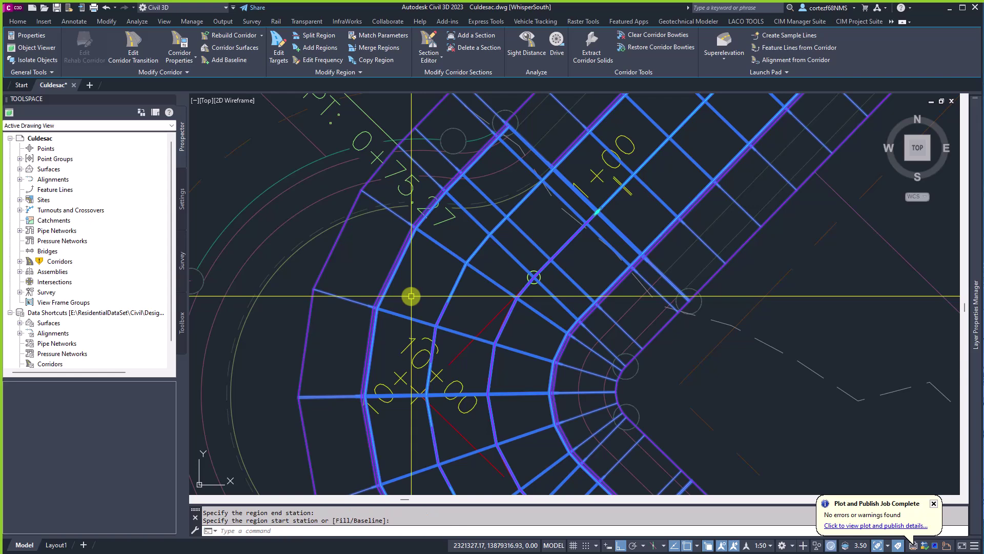
- Create a new surface for the Streets corridor and keep its default surface style
scroll(416, 256, "down", 2)
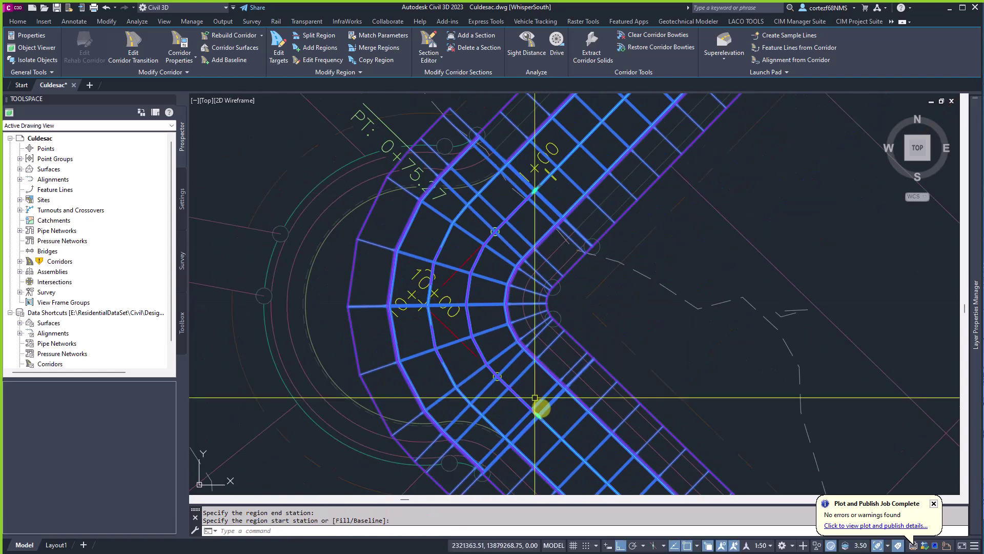
scroll(513, 272, "down", 3)
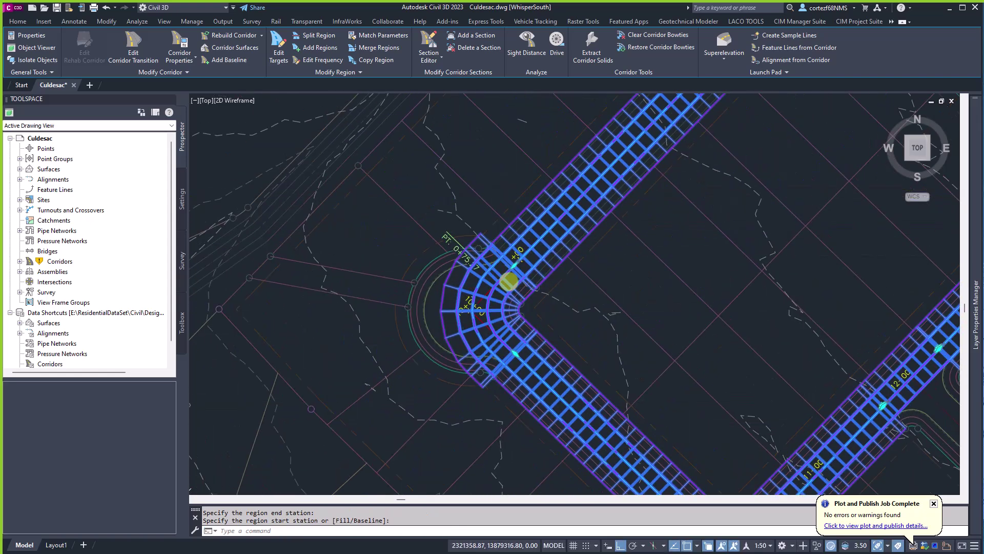
scroll(509, 264, "up", 2)
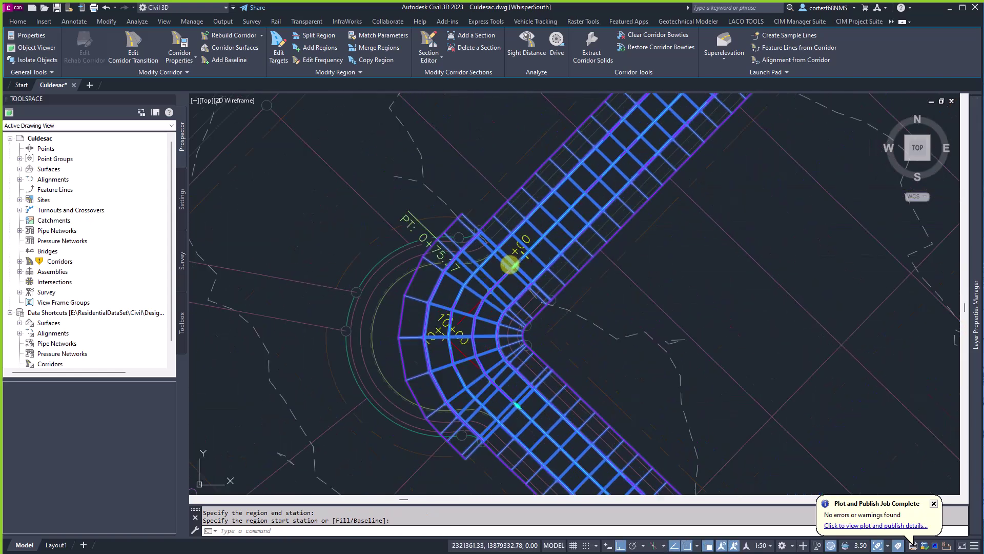
left_click(236, 48)
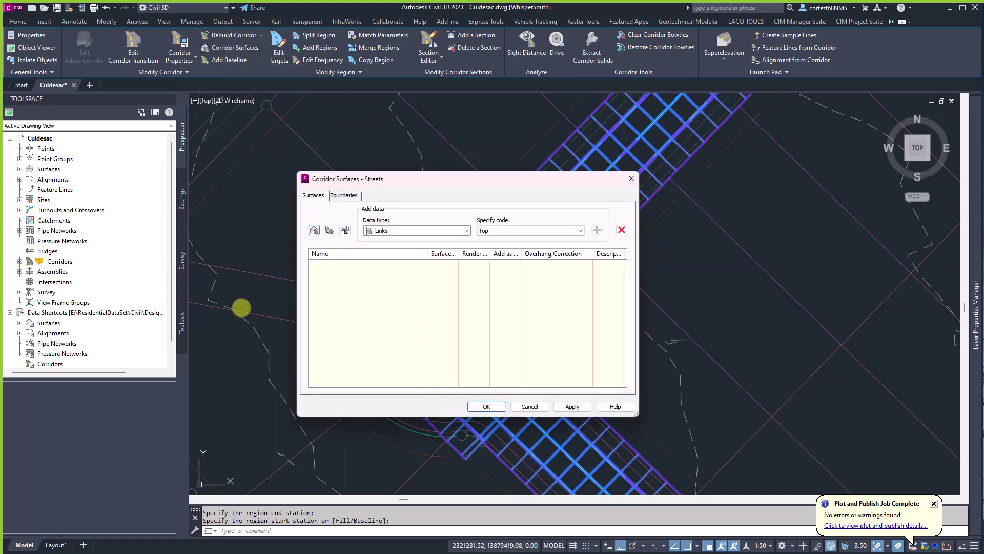
left_click(314, 231)
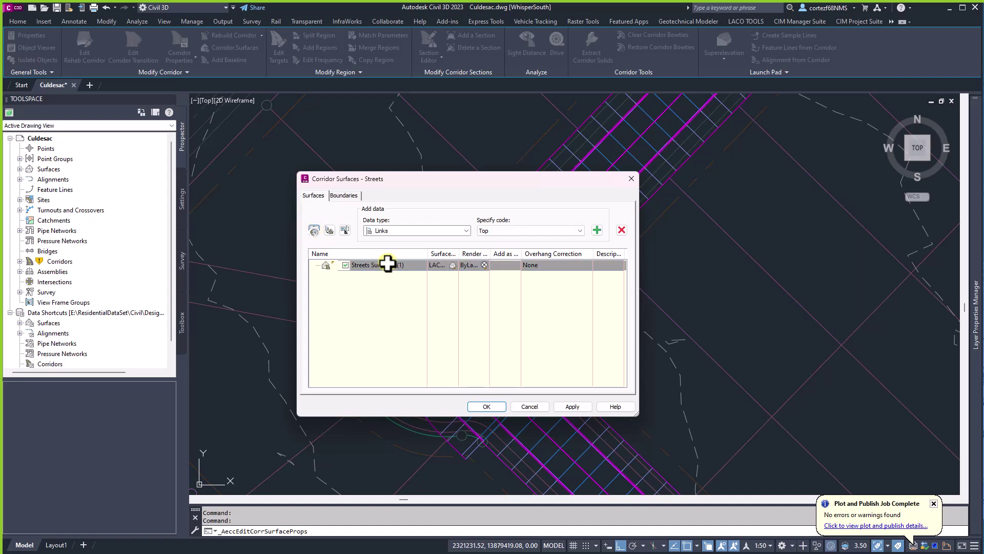
left_click(453, 265)
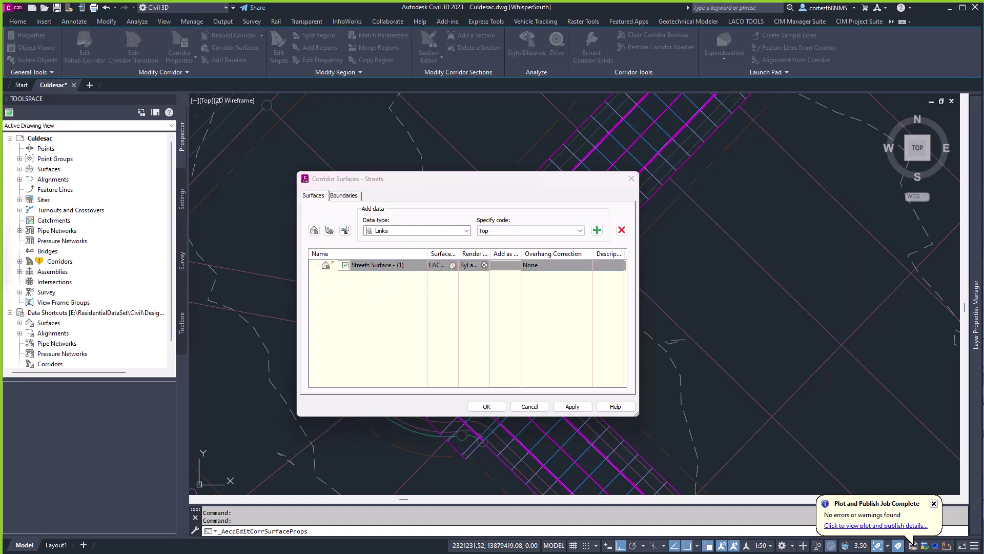
key("Return")
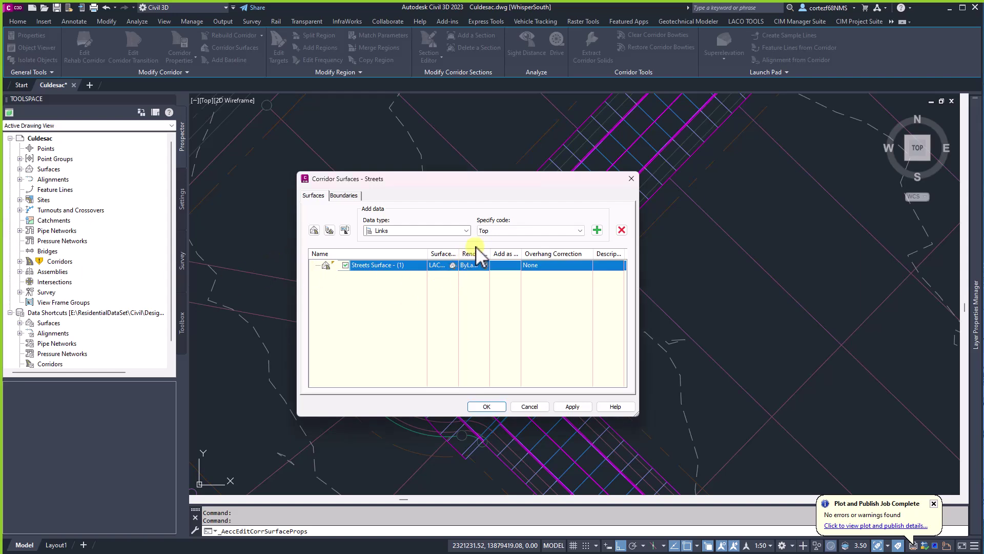
- Add the Top links as data to the new corridor surface and rebuild the corridor
left_click(597, 230)
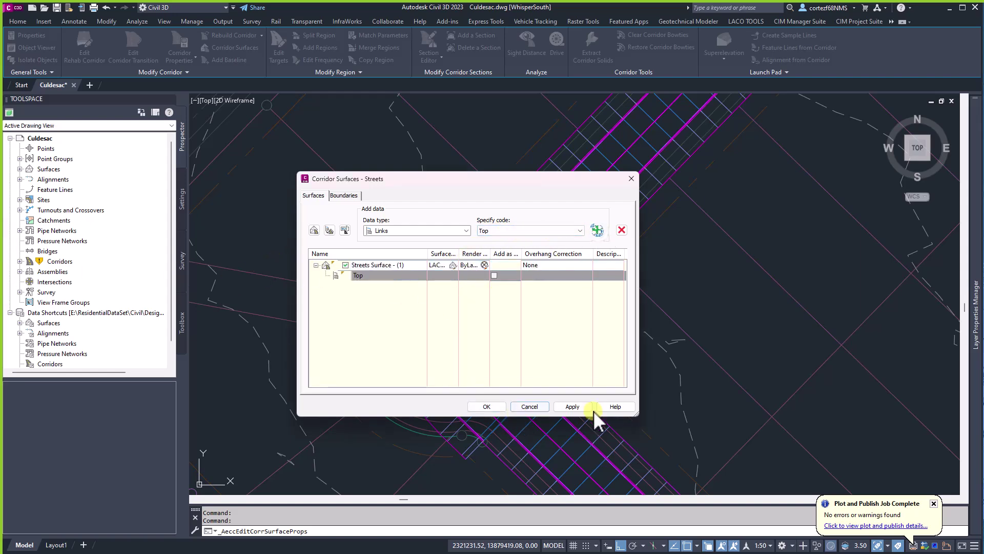
left_click(573, 407)
left_click(585, 333)
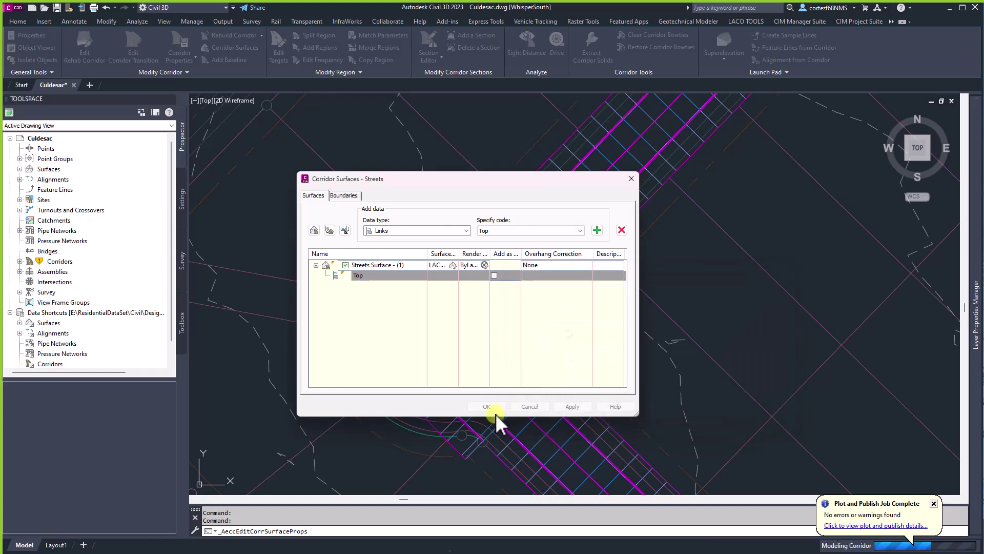
left_click(486, 406)
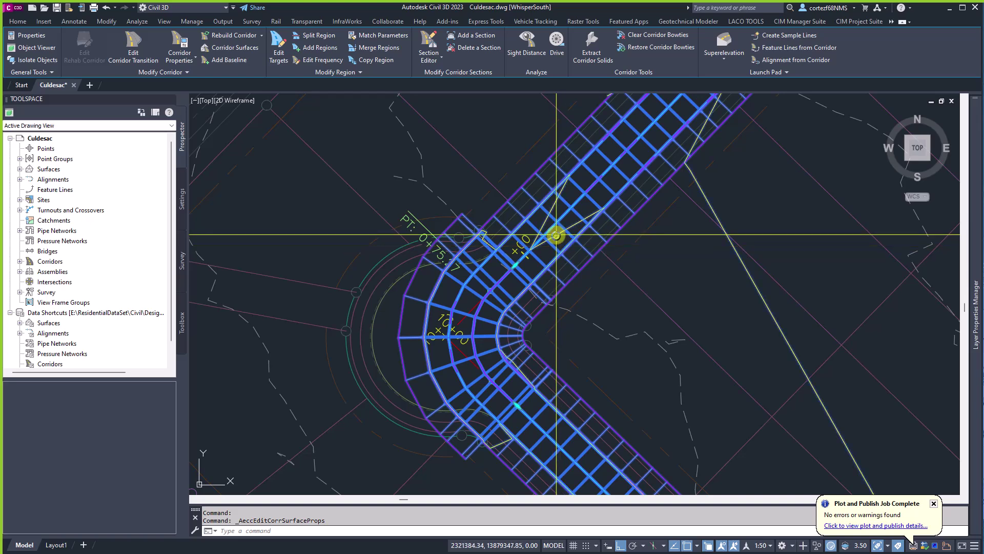
right_click(594, 349)
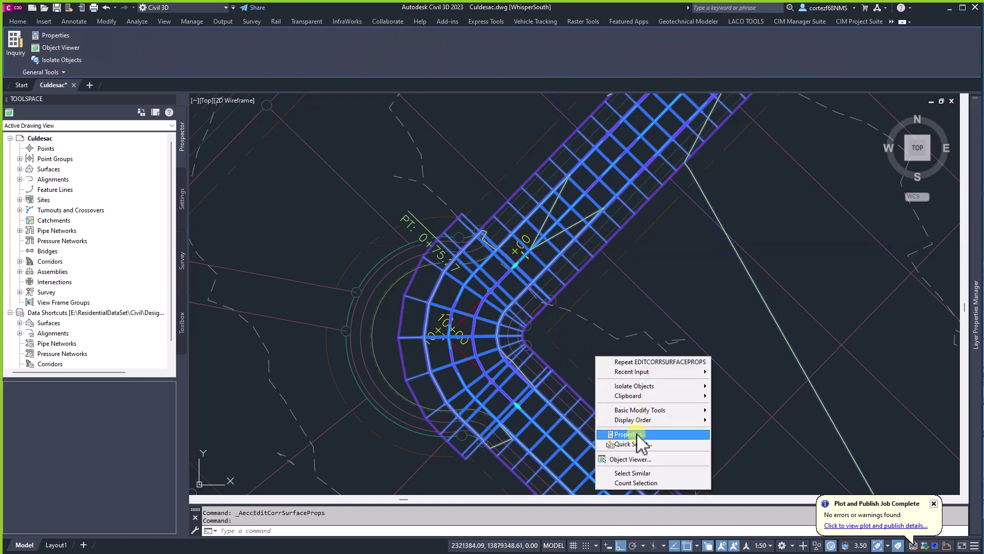
left_click(643, 452)
key("Escape")
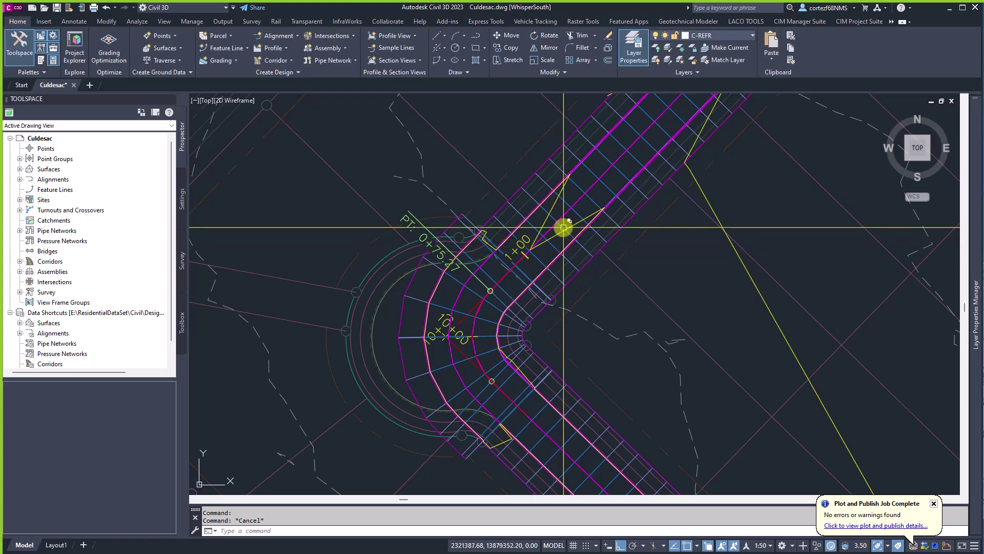
- Set the minor contour interval to .25 in the corridor surface's style, LACO_Contours 1' and 5' (Design), and apply it
right_click(595, 354)
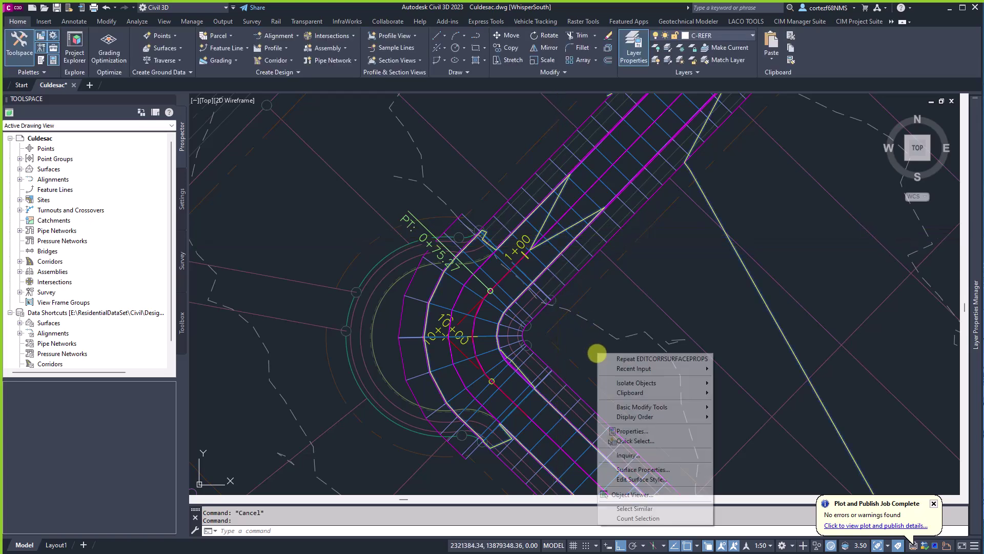
left_click(642, 477)
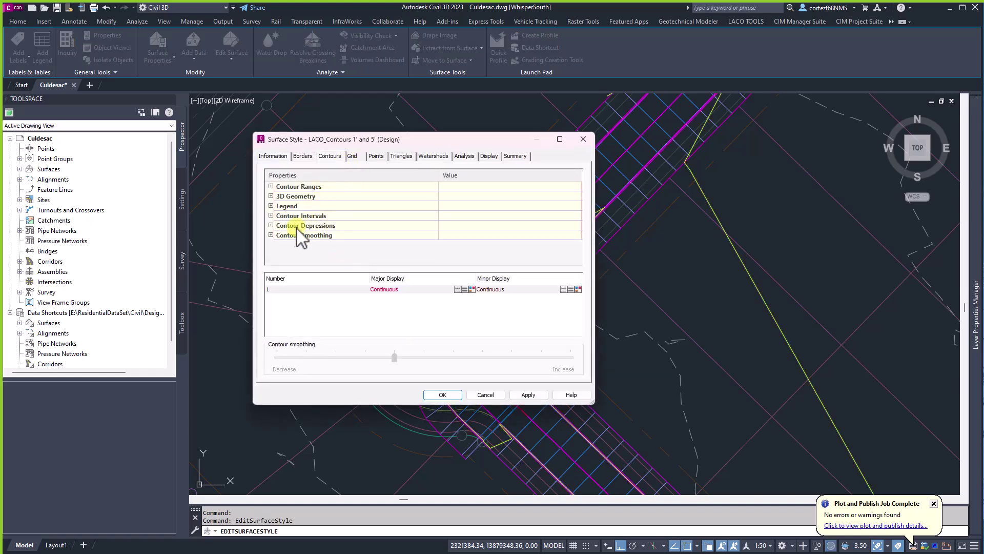
left_click(270, 216)
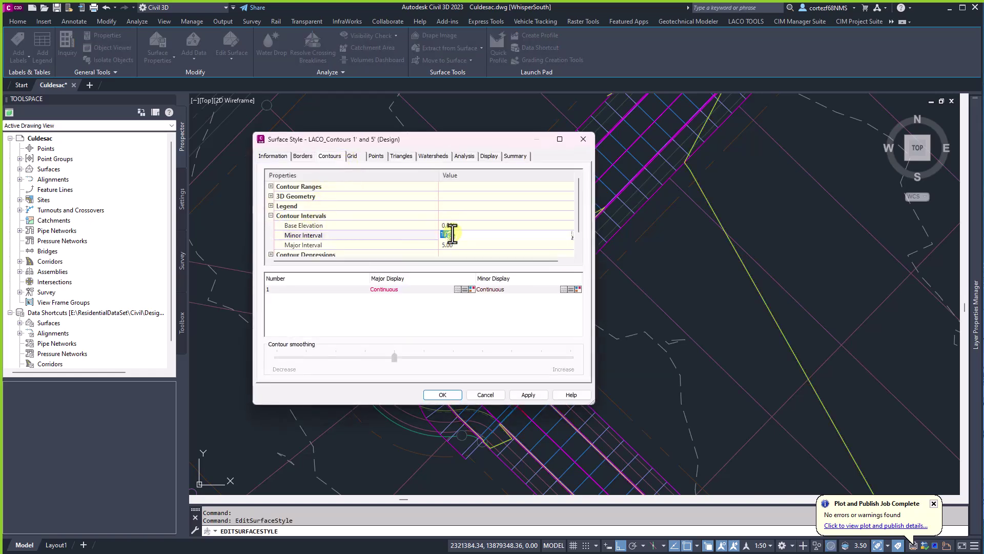
key("Left")
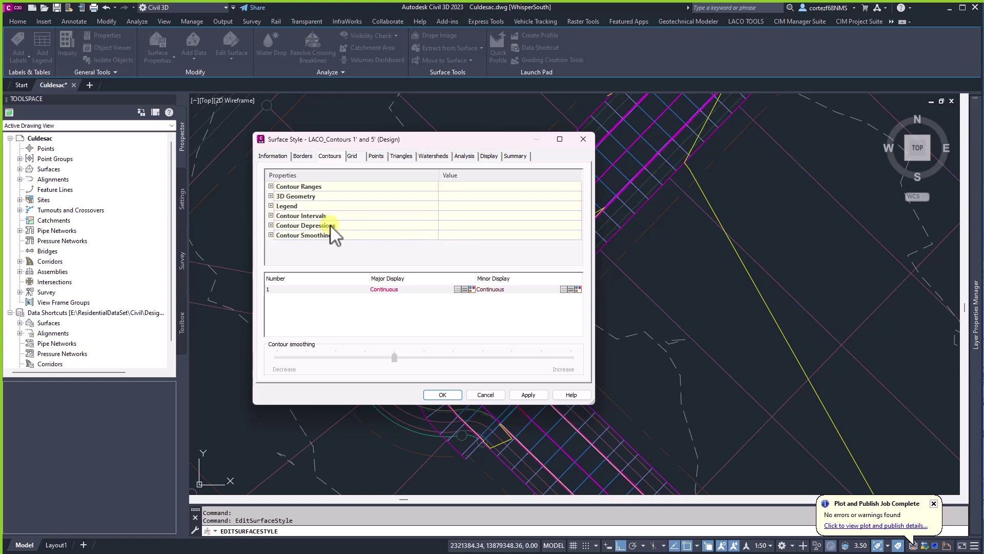
left_click(271, 216)
left_click(450, 234)
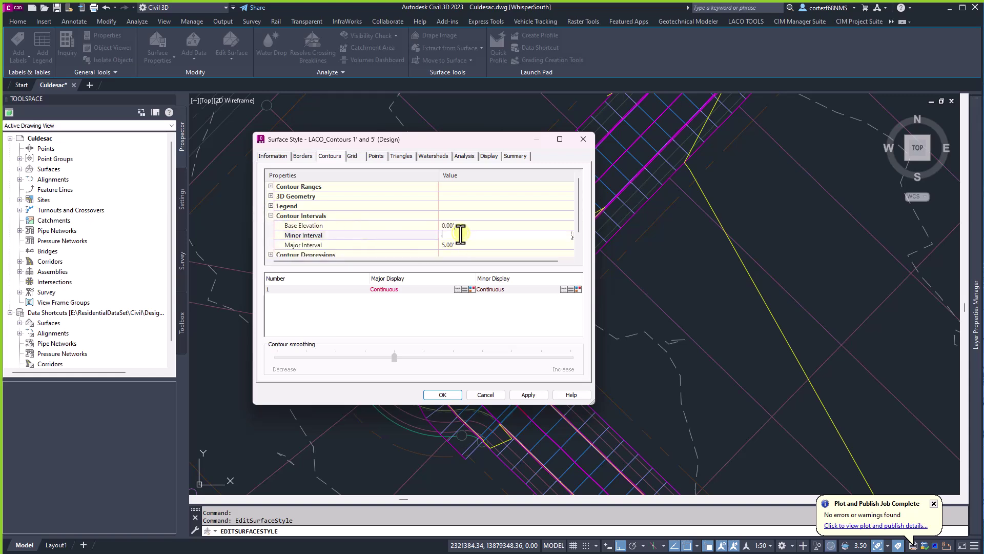
type(".25")
left_click(460, 234)
left_click(519, 396)
left_click(446, 395)
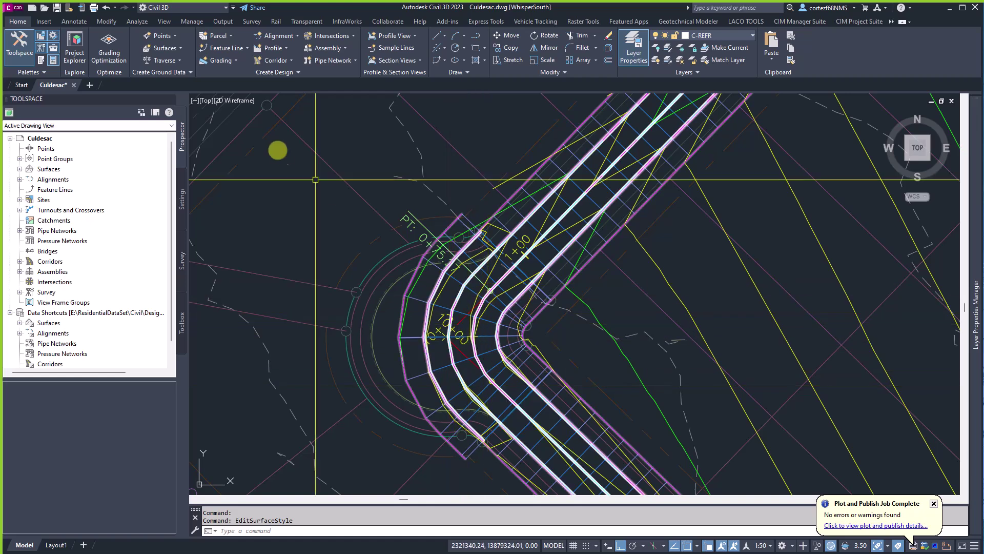
- Split the model view into two vertical viewports
left_click(194, 101)
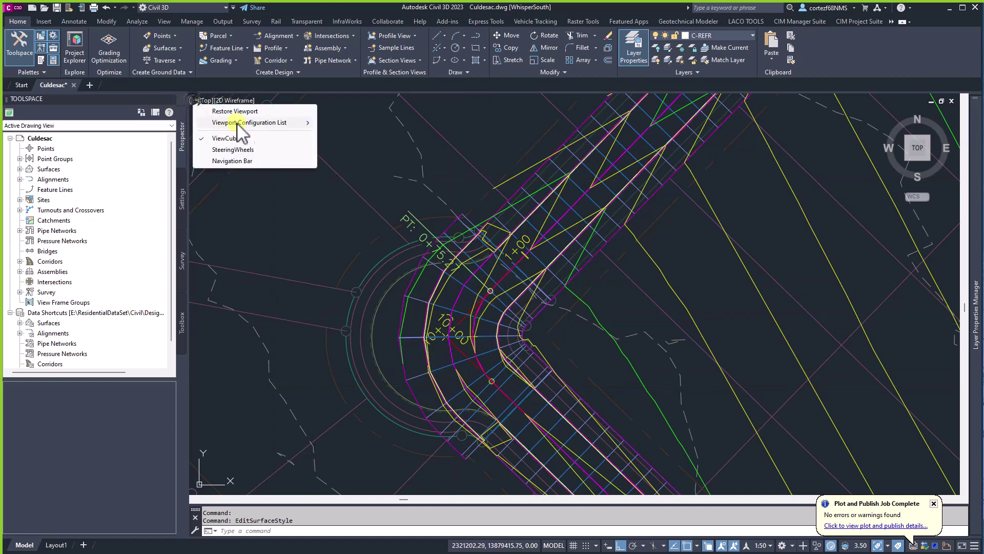
mouse_move(255, 124)
left_click(352, 149)
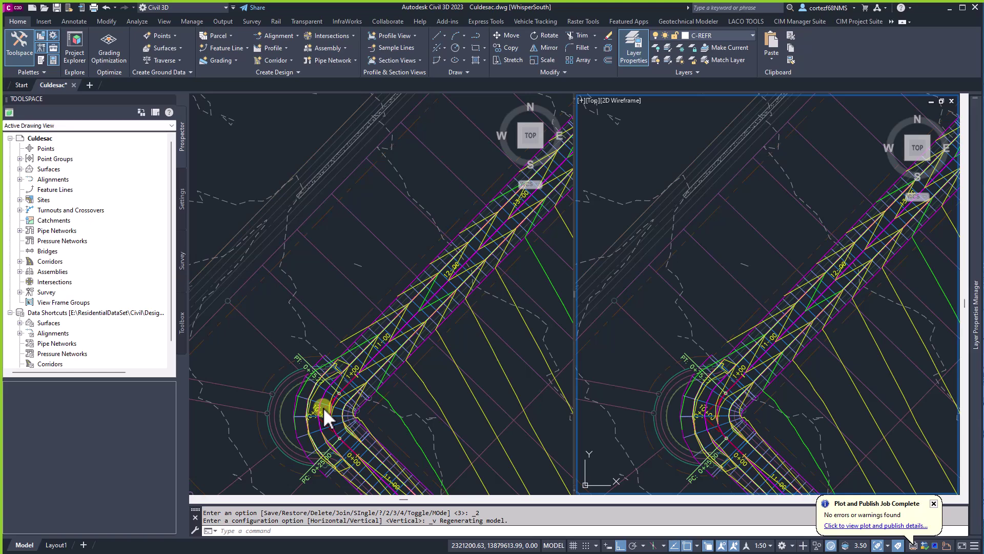
left_click(714, 353)
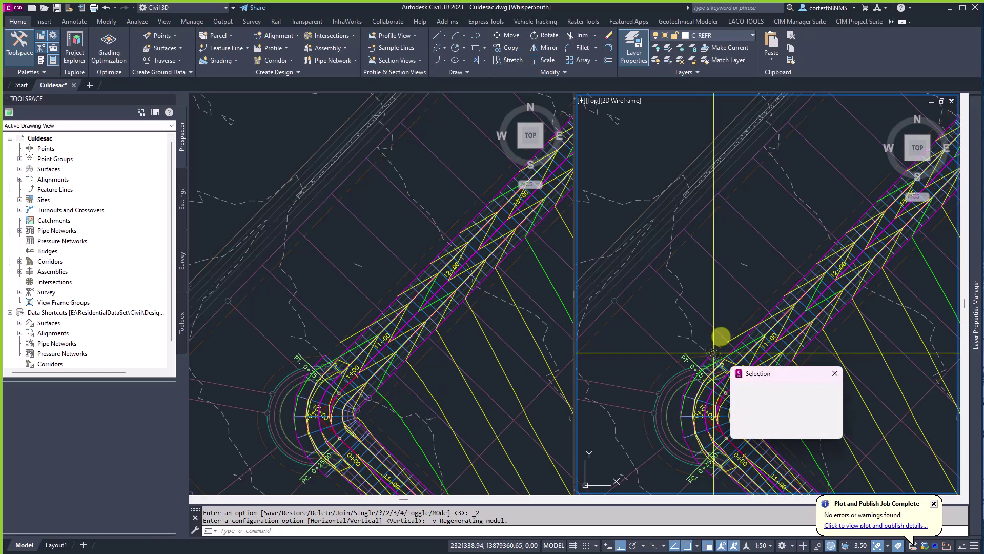
key("Escape")
key("Escape")
- Erase the left-side curb and the link beyond it from the KNUCKLE assembly in the second viewport
scroll(718, 307, "down", 10)
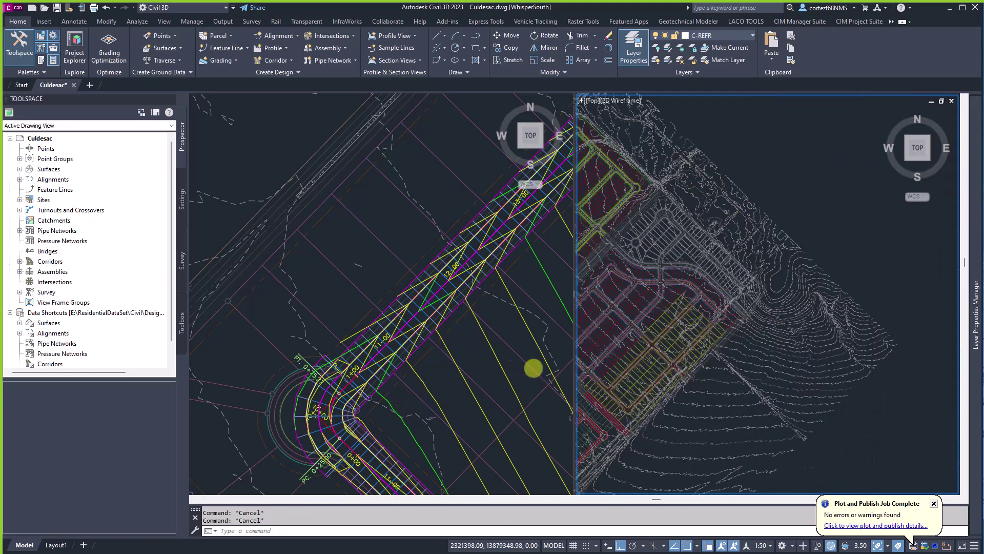
scroll(653, 386, "up", 8)
scroll(718, 309, "up", 8)
type("e")
key("Return")
left_click(691, 356)
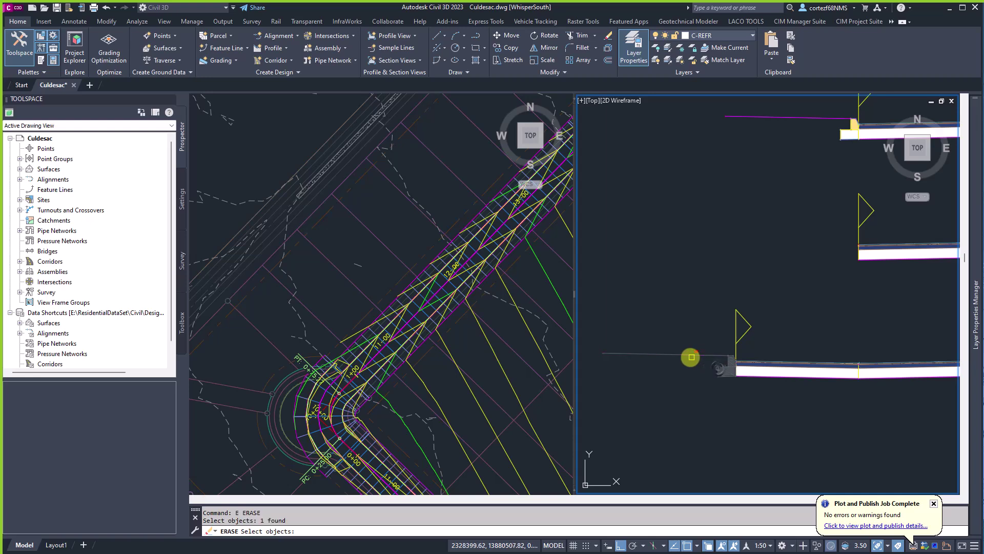
left_click(687, 356)
key("Return")
scroll(718, 366, "down", 3)
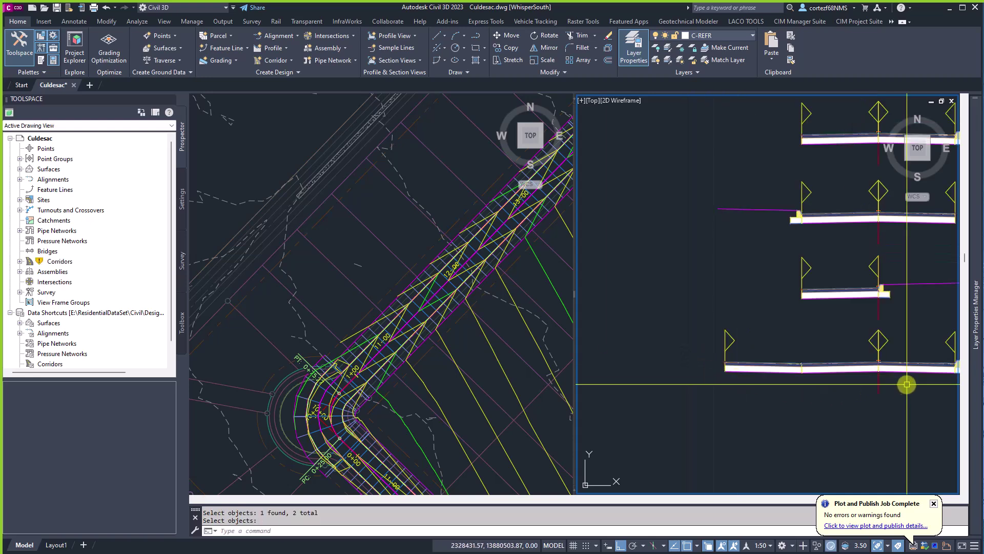
- Rebuild the Streets corridor with the edited KNUCKLE assembly
left_click(345, 345)
scroll(353, 359, "up", 5)
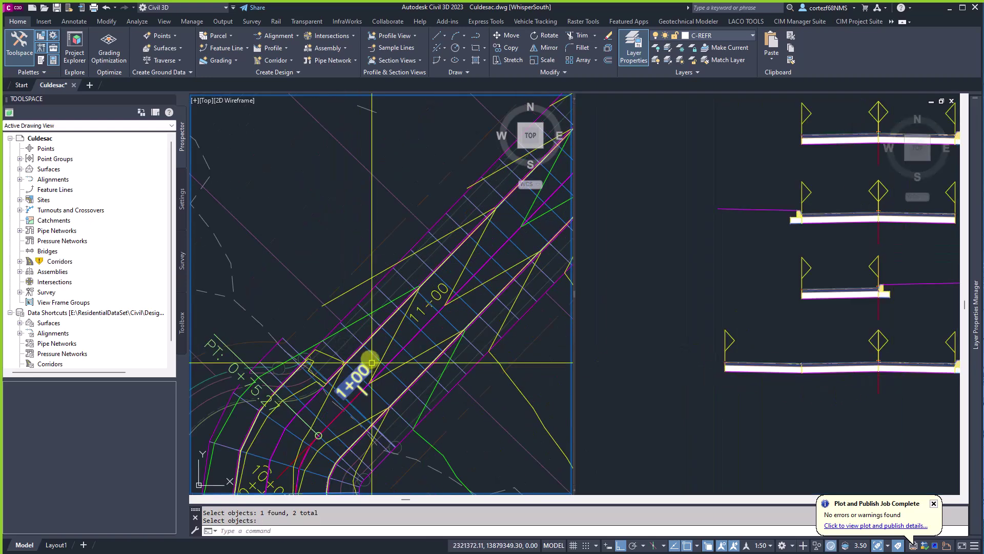
left_click(409, 402)
right_click(421, 407)
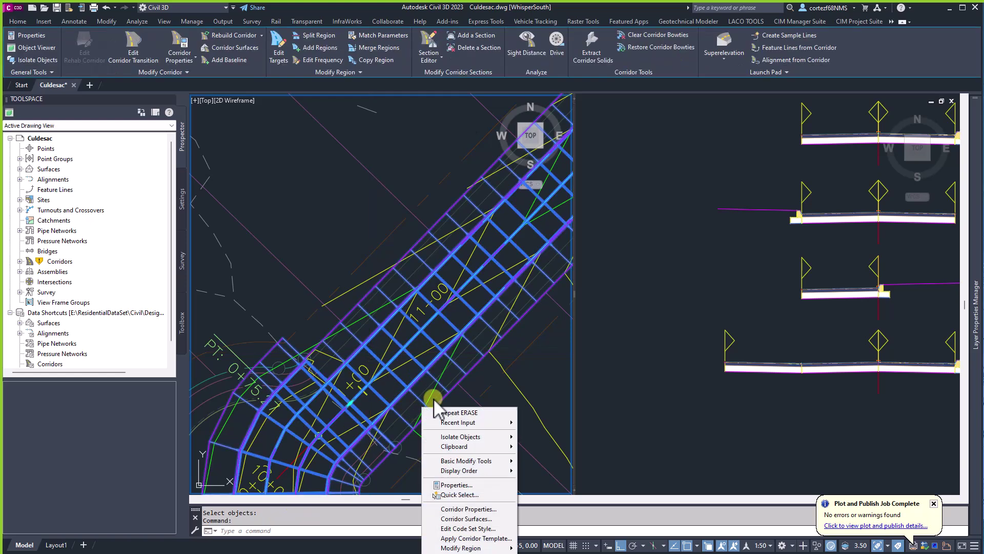
left_click(473, 531)
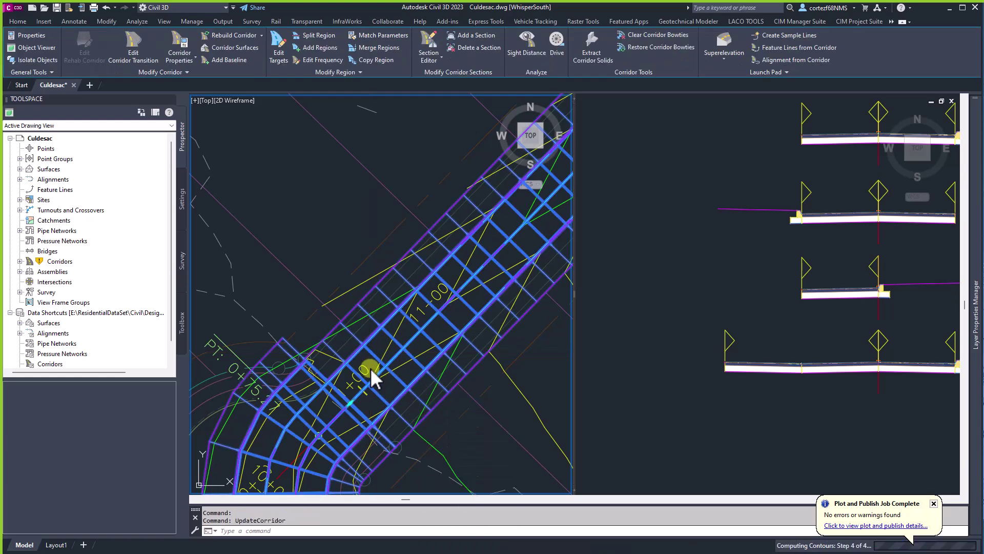
middle_click_drag(349, 352, 452, 211)
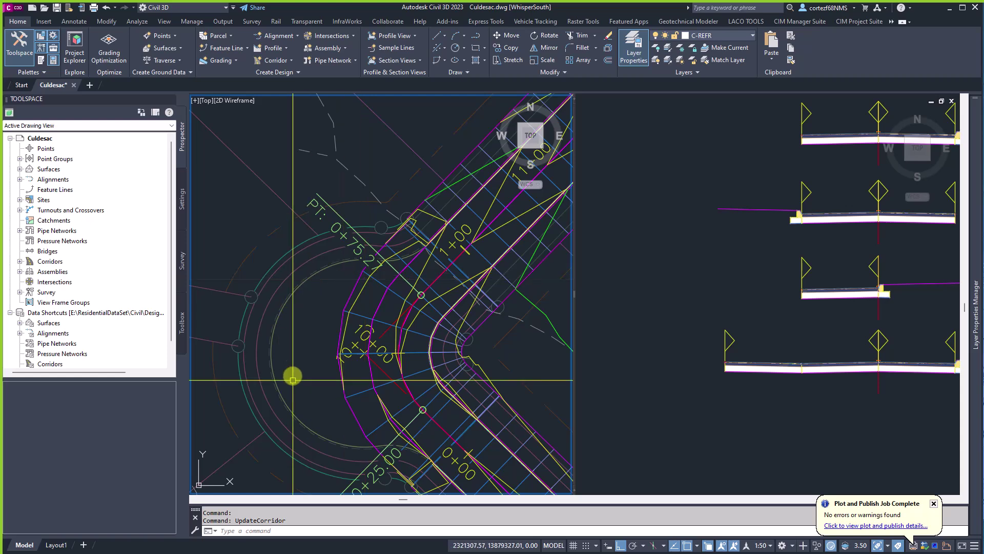
- Start a polyline at the upper street's corridor edge and trace the first return arc using Second pt with the Nearest snap
mouse_move(332, 408)
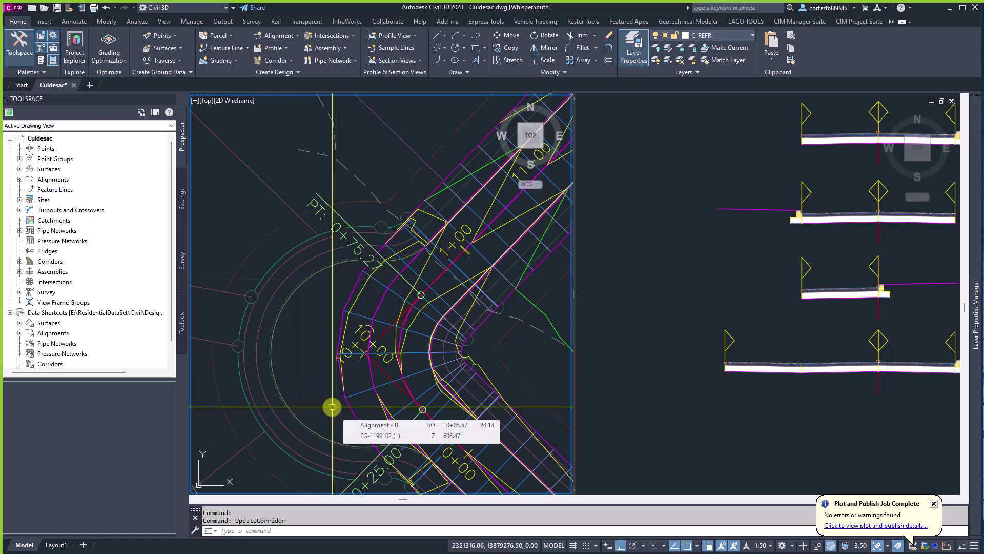
scroll(406, 315, "up", 6)
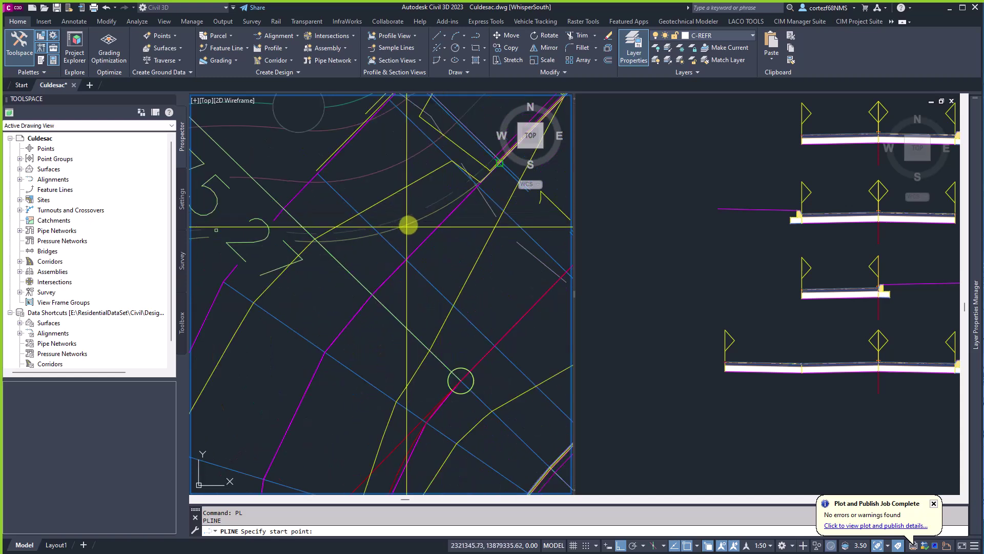
left_click(409, 225)
type("A")
key("Return")
type("Second p")
key("Return")
type("NEA")
key("Return")
left_click(404, 226)
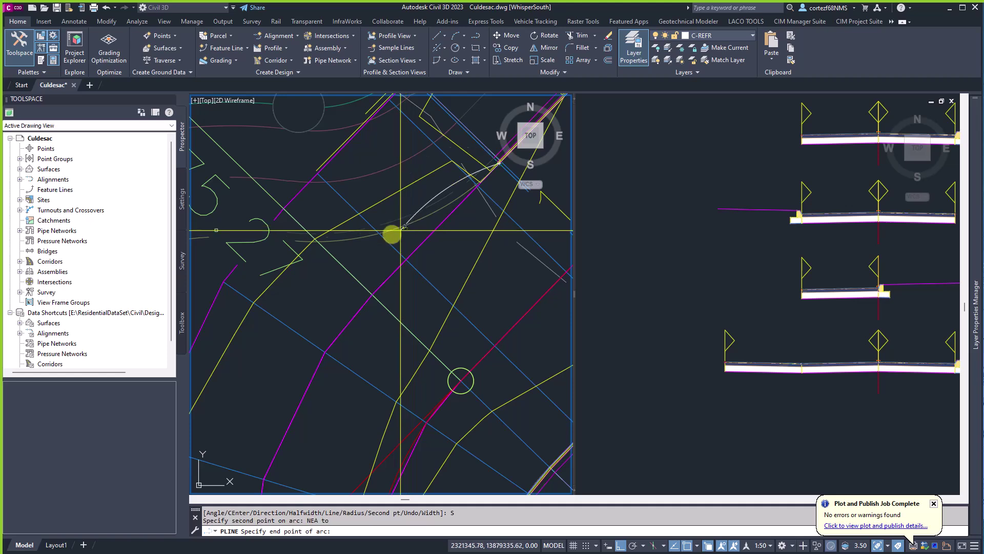
left_click(357, 240)
- Continue the polyline with arcs around the knuckle bulb and the opposite return to the lower street's corridor edge
scroll(315, 231, "up", 3)
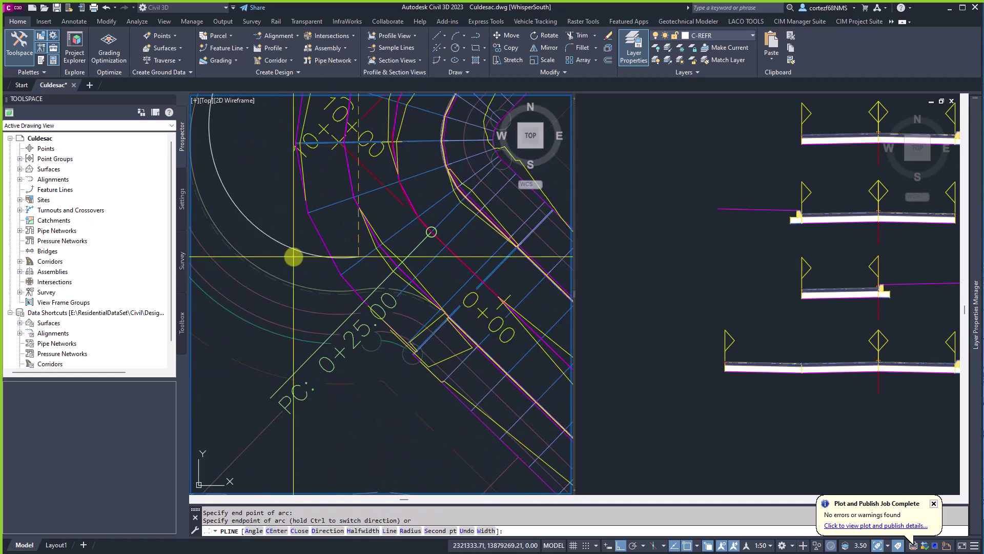
left_click(352, 309)
scroll(390, 318, "up", 2)
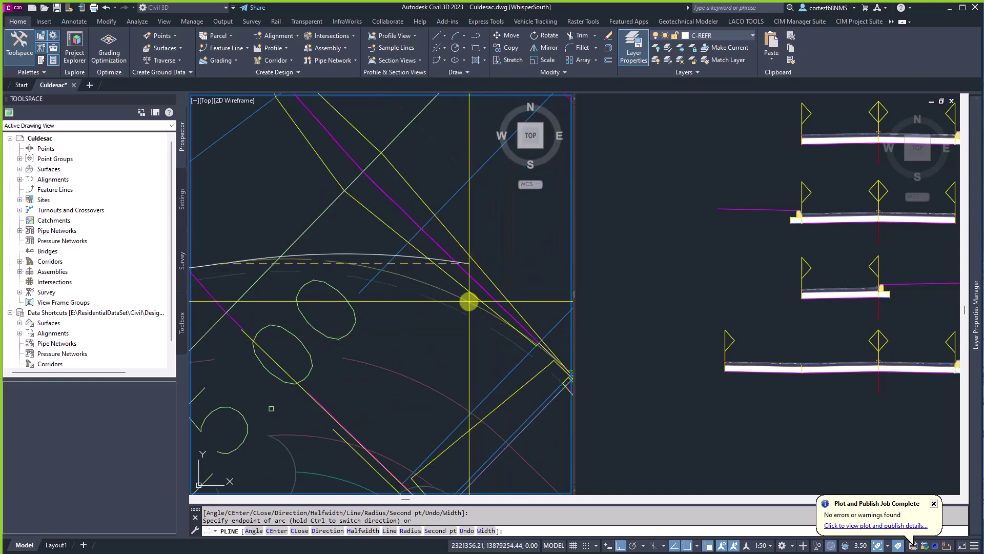
key("Return")
scroll(452, 301, "up", 3)
middle_click_drag(440, 302, 417, 317)
scroll(318, 318, "up", 2)
scroll(319, 347, "down", 2)
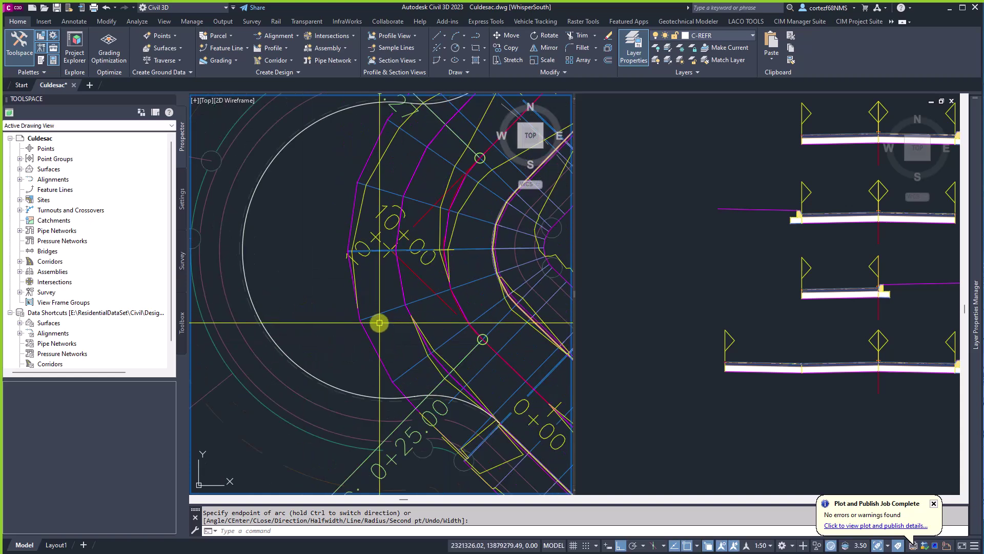
key("Return")
- Target the new knuckle polyline as the Width Target of LaneSuperelevationAOR-LT-OUTTER in the KNUCKLE region
left_click(378, 316)
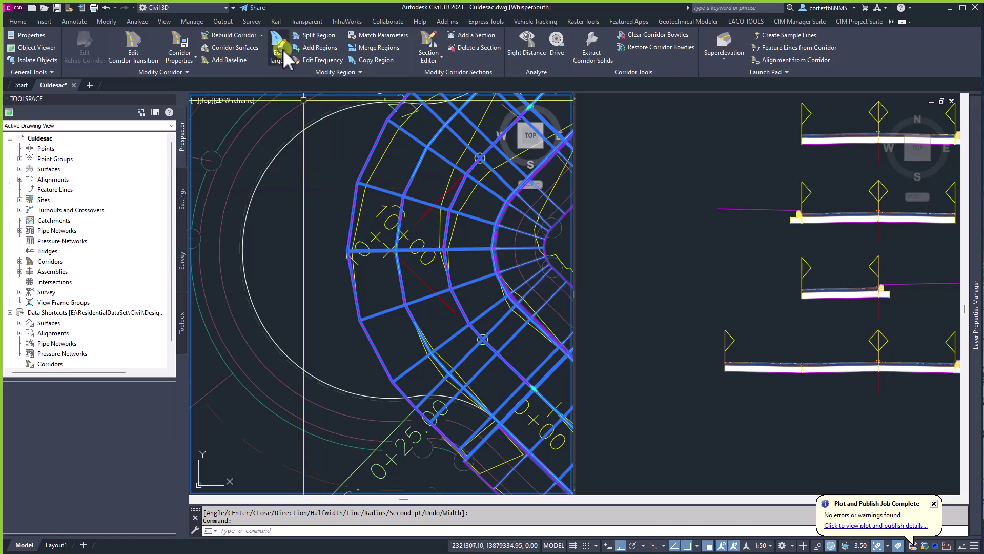
left_click(281, 49)
left_click(389, 192)
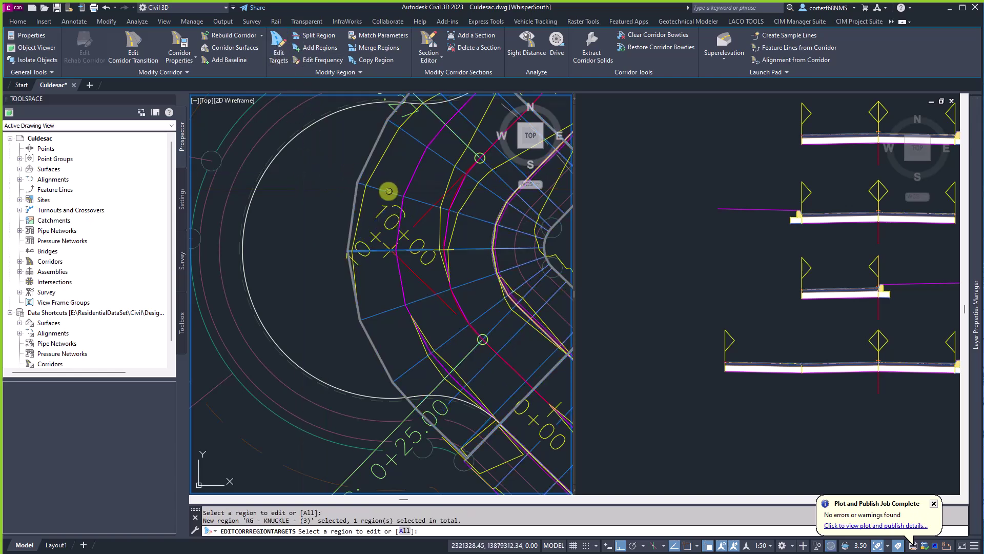
key("Return")
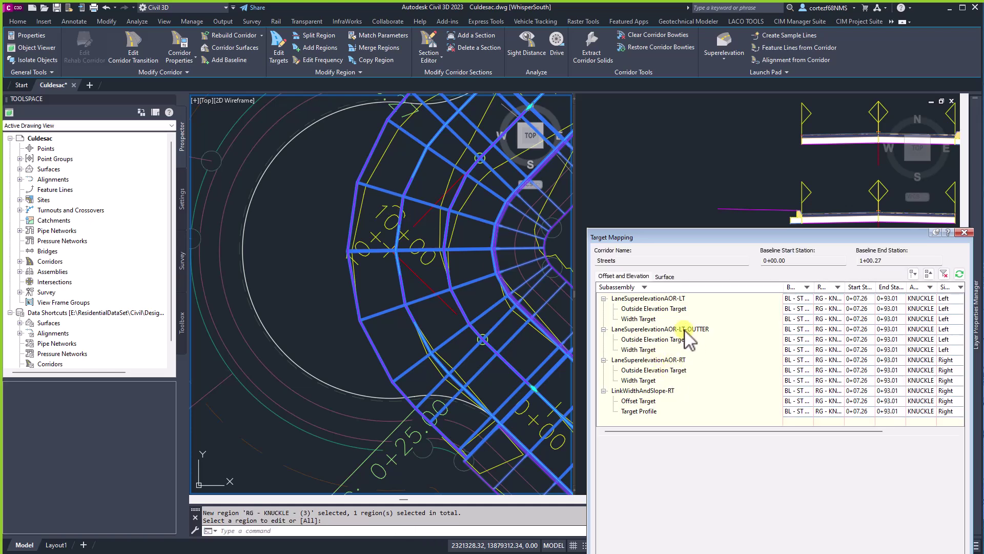
left_click(634, 350)
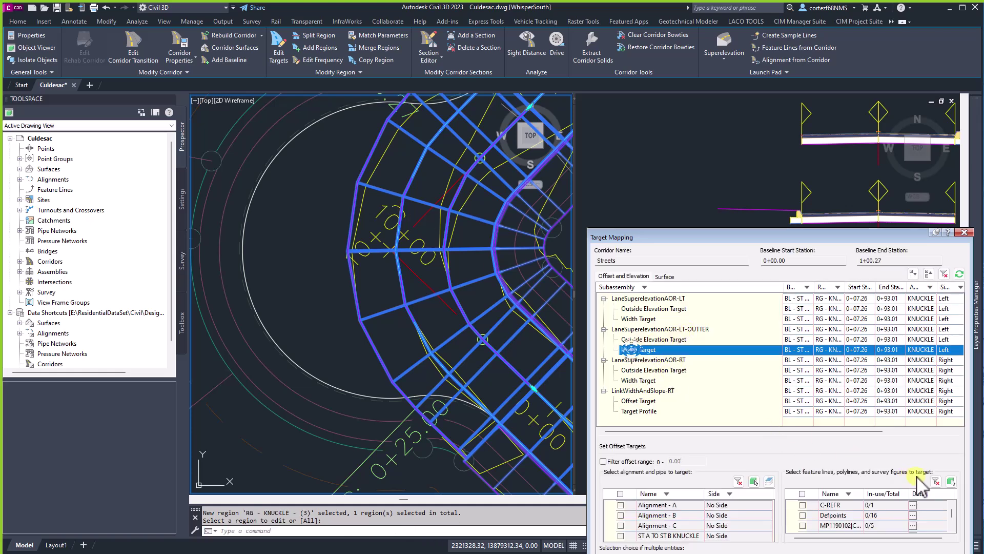
left_click(951, 482)
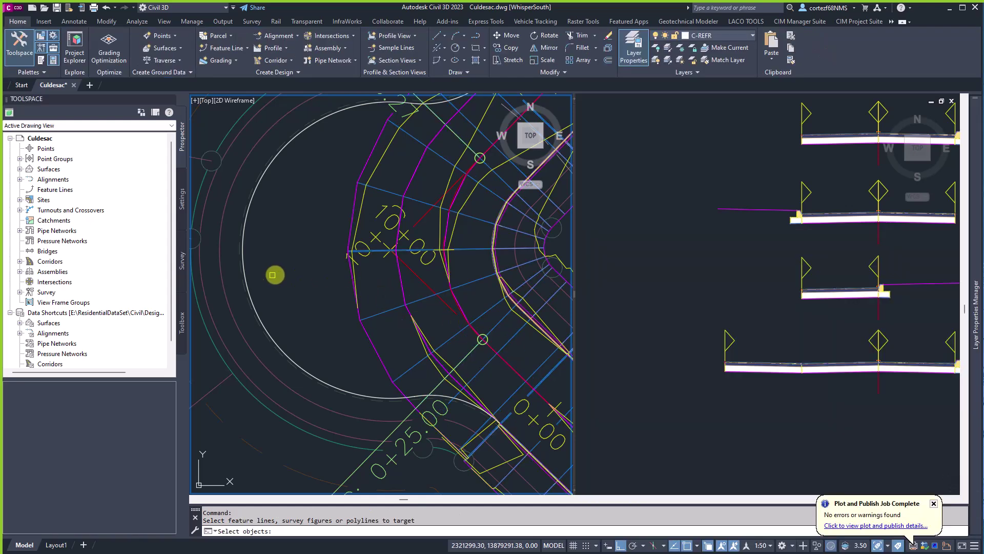
left_click(244, 256)
left_click(285, 294)
key("Return")
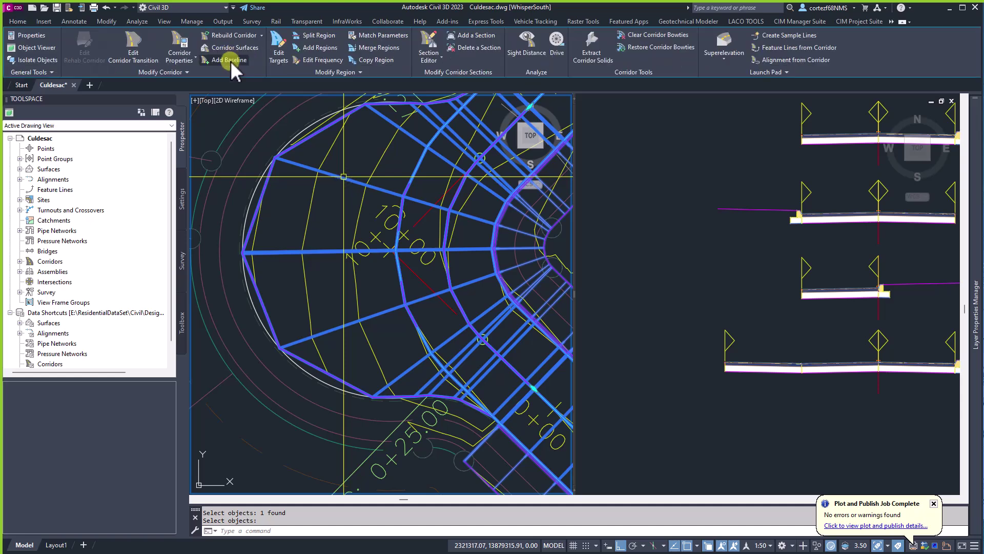
- Set the knuckle region's assembly frequency to 5.00' along tangents with a 1.00' curve increment
left_click(311, 61)
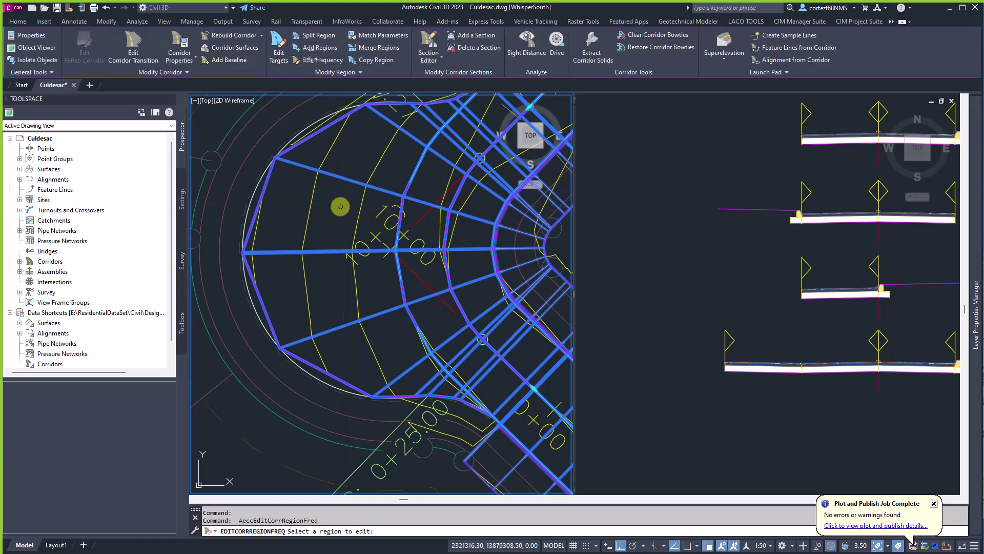
left_click(279, 208)
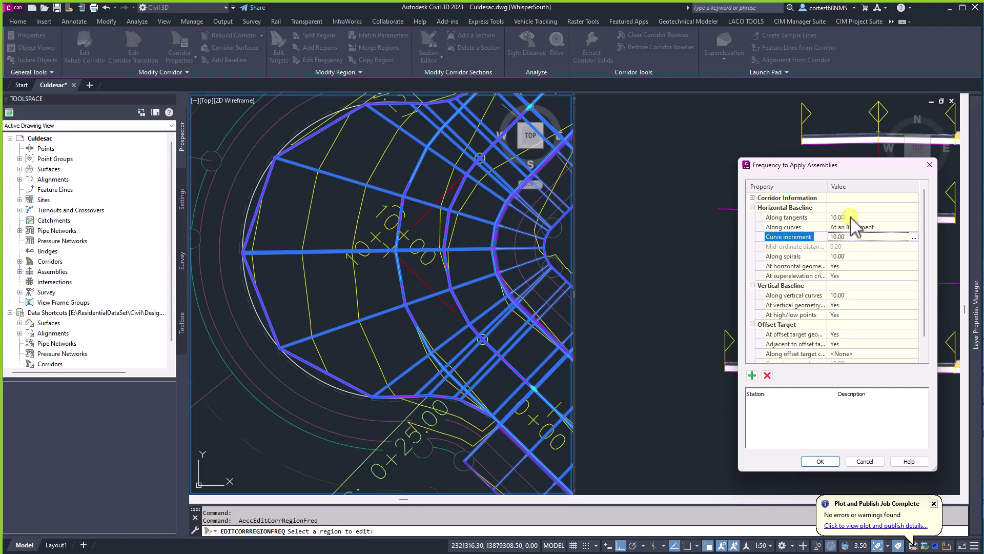
left_click(850, 217)
type("5.00")
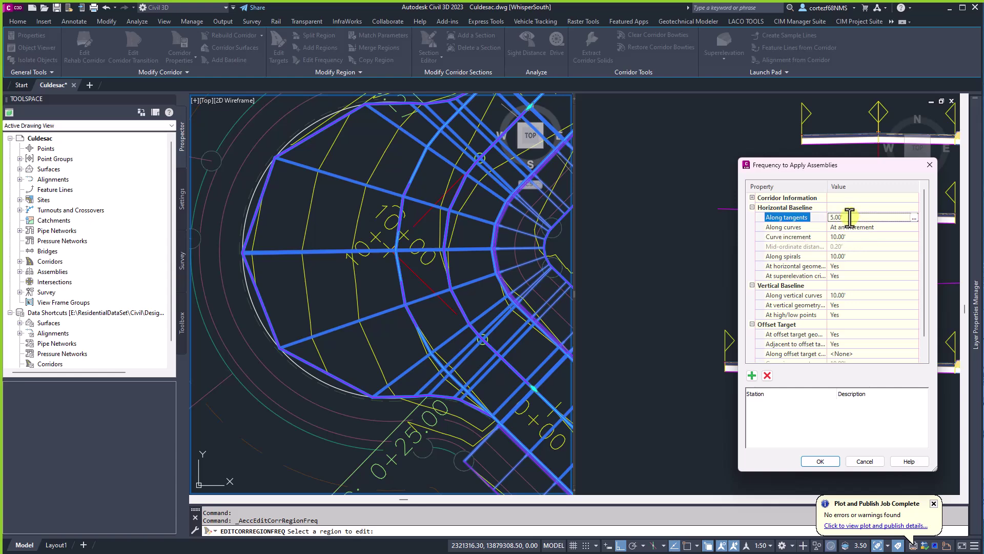
left_click(842, 237)
type("1.00")
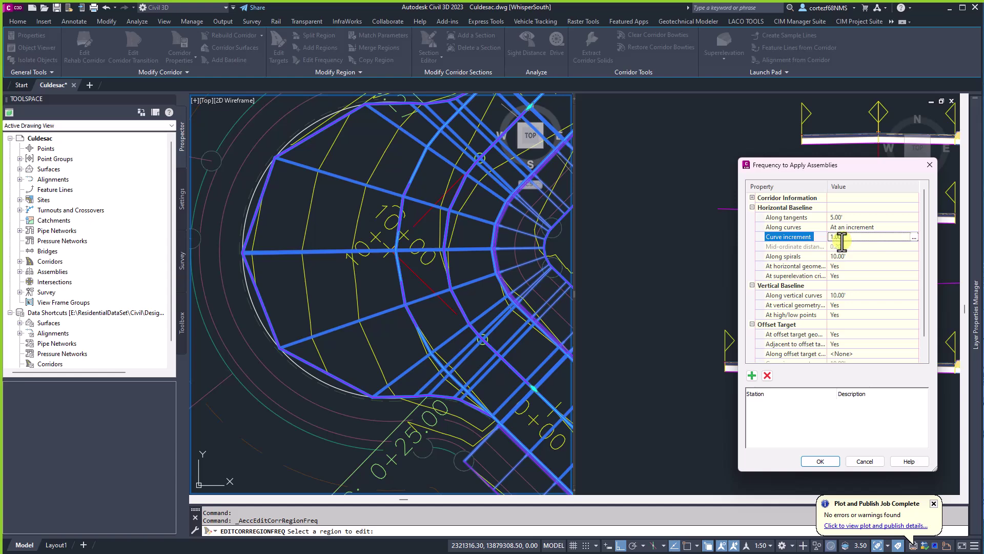
left_click(821, 461)
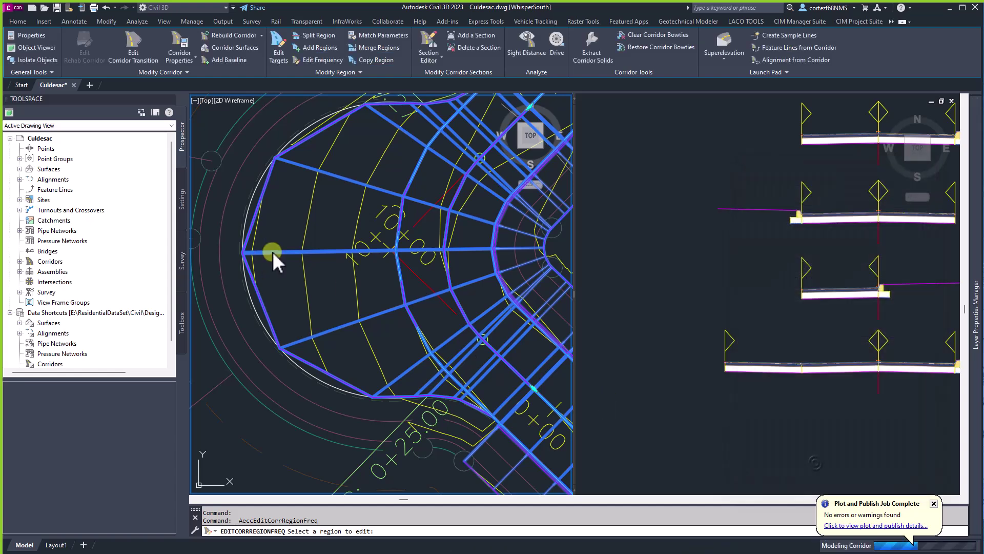
key("Return")
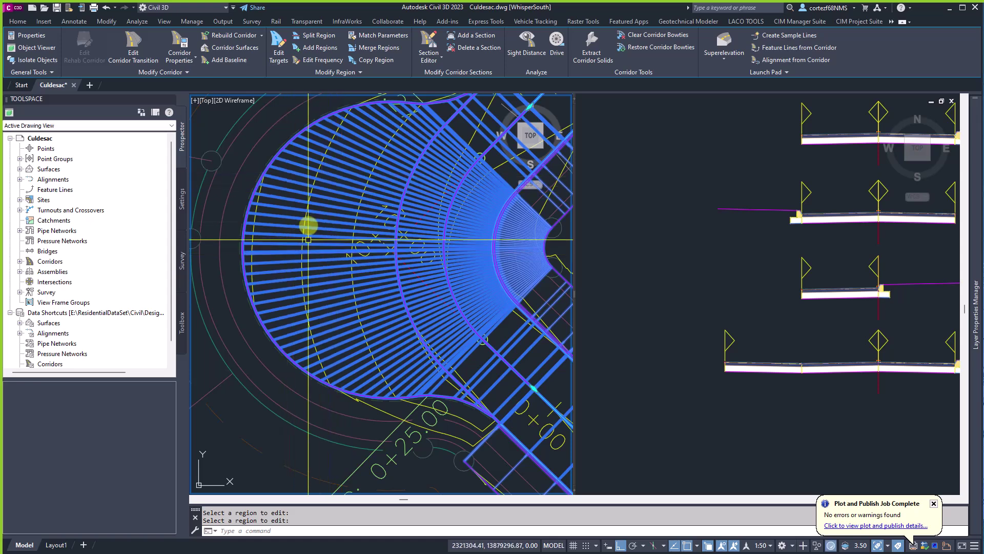
key("Escape")
key("Escape")
middle_click_drag(309, 237, 321, 263)
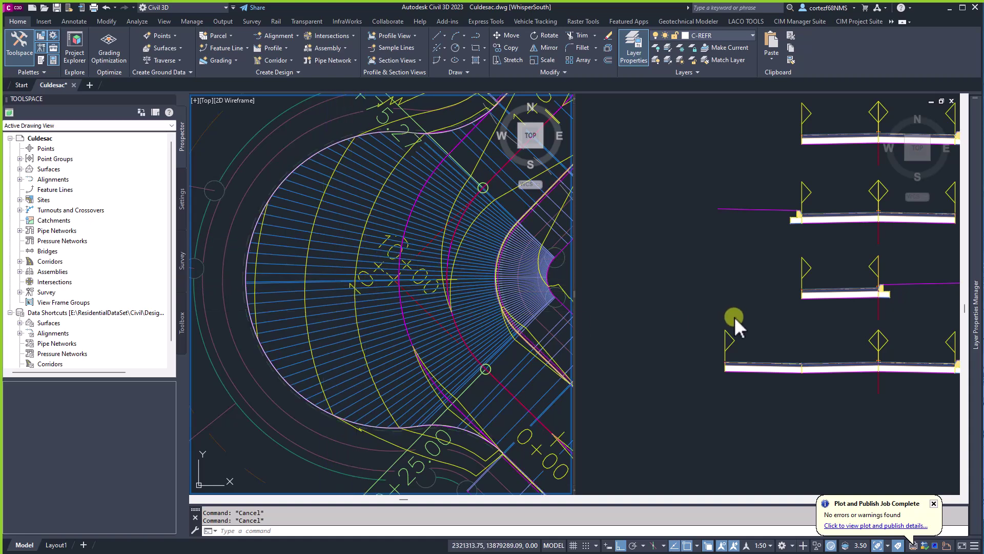
- Create a profile view for the ST A TO ST B KNUCKLE alignment and place it directly above the existing profile views
left_click(664, 291)
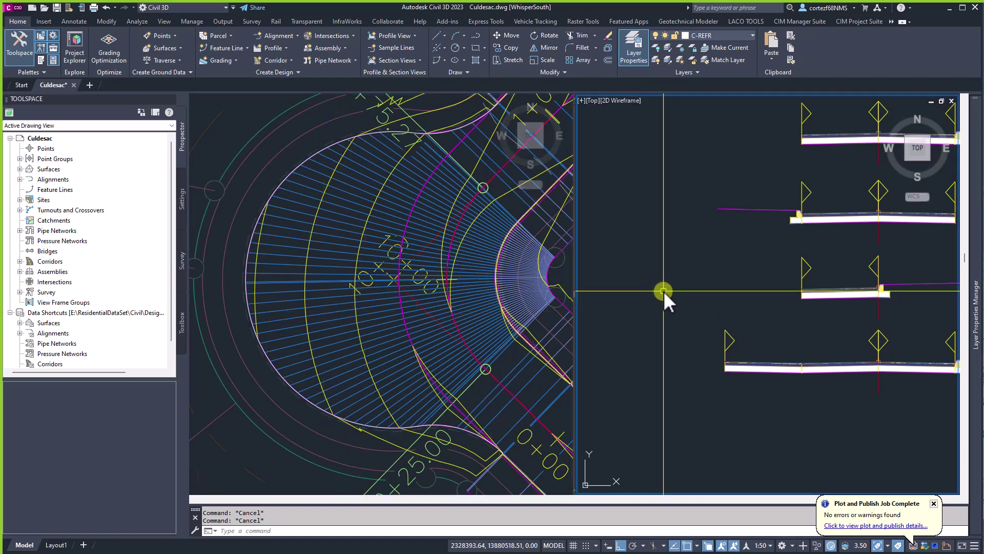
scroll(663, 290, "down", 4)
scroll(654, 380, "up", 5)
scroll(677, 375, "down", 3)
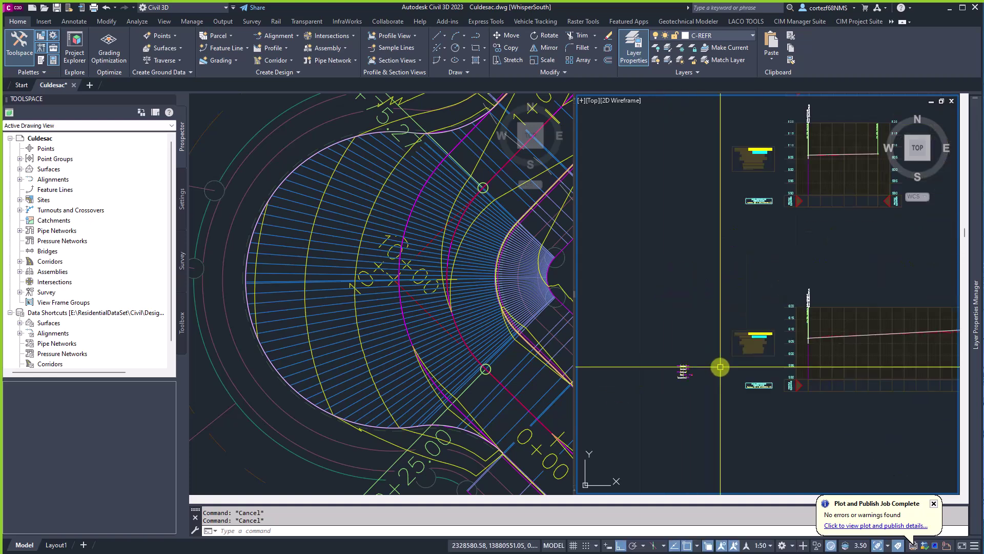
scroll(630, 285, "up", 3)
left_click(403, 36)
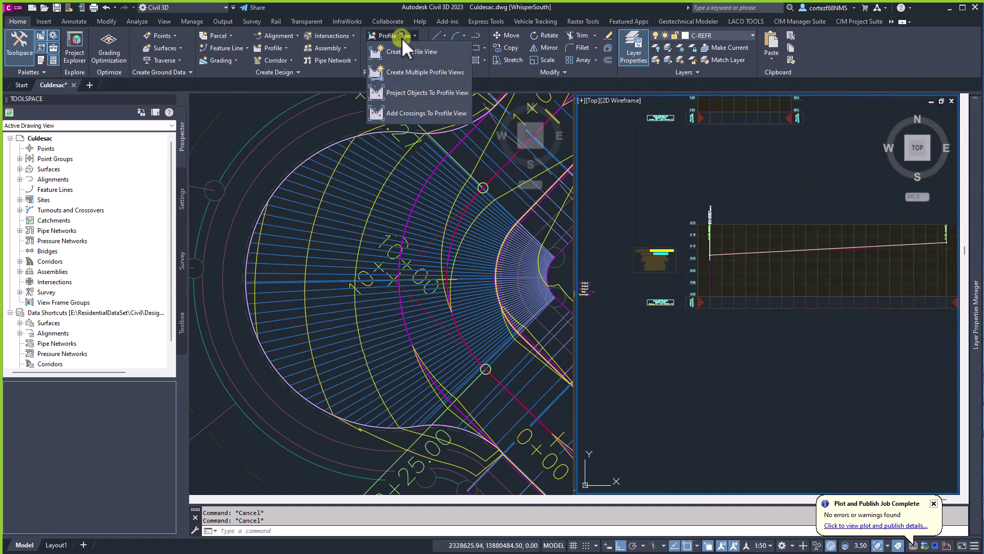
left_click(414, 54)
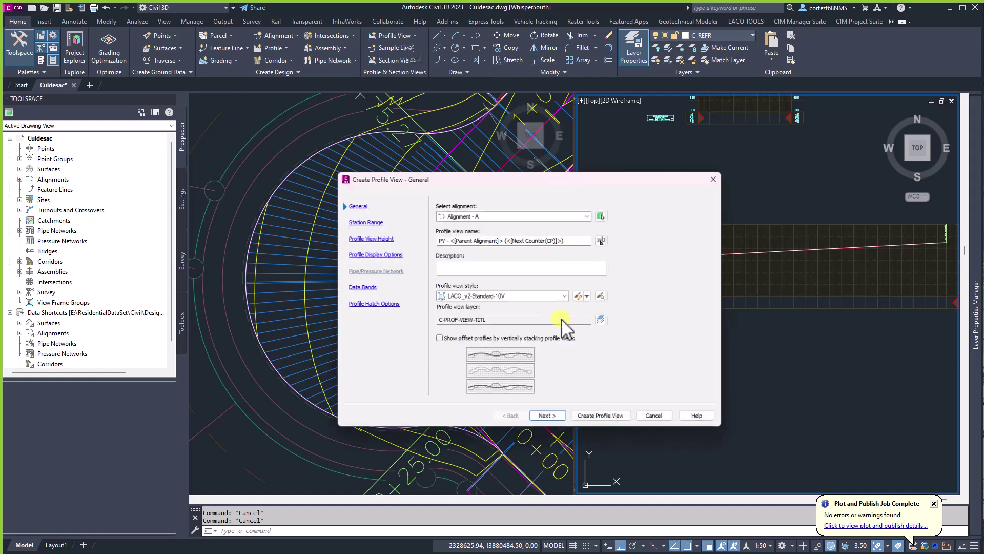
left_click(469, 215)
left_click(485, 250)
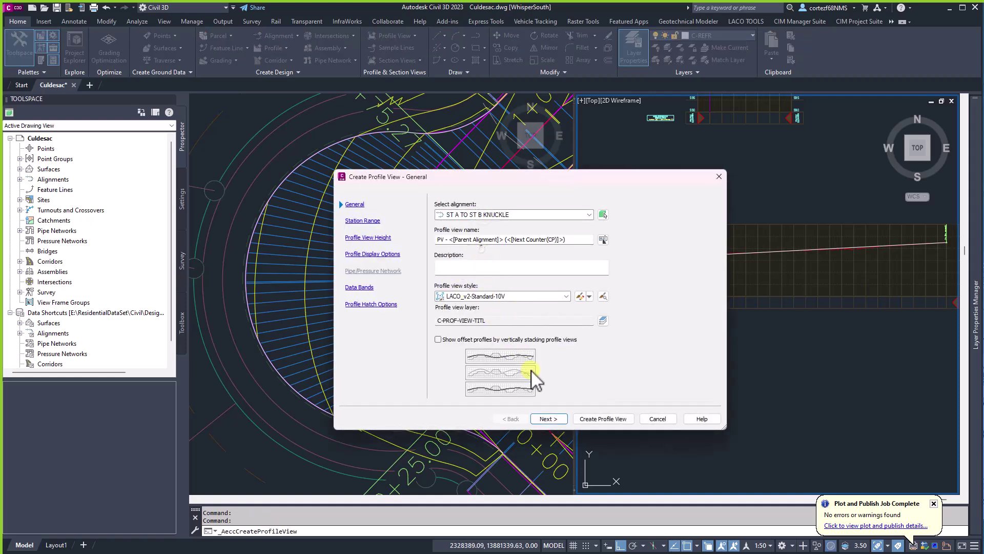
left_click(603, 419)
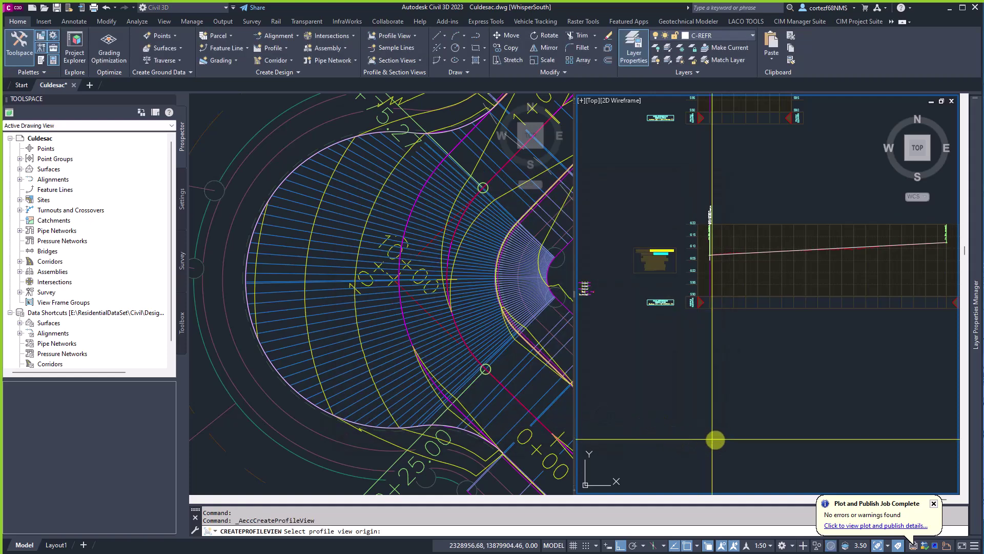
scroll(656, 446, "down", 3)
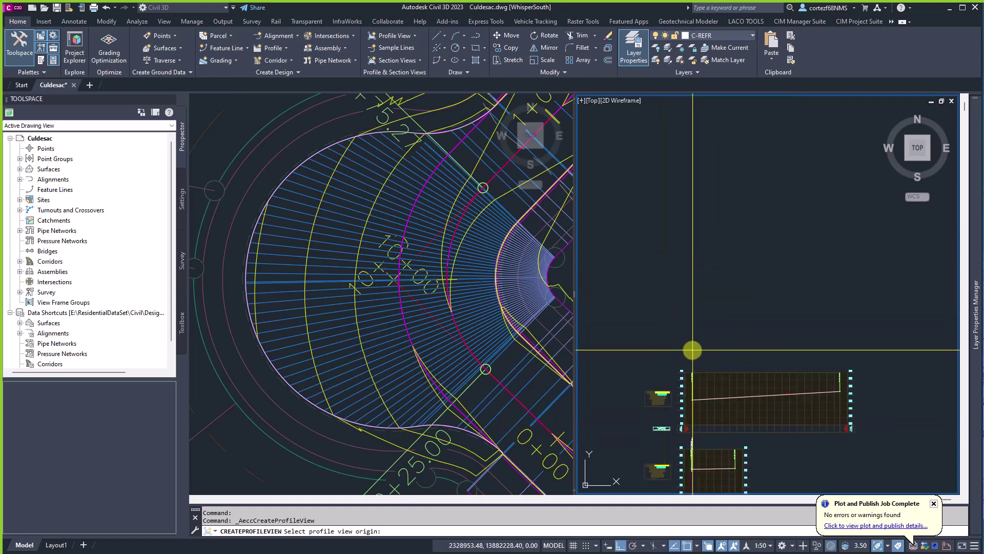
left_click(693, 350)
- Examine the knuckle profile in the new profile view, checking its PVIs and how it ties in at both ends
scroll(692, 400, "up", 6)
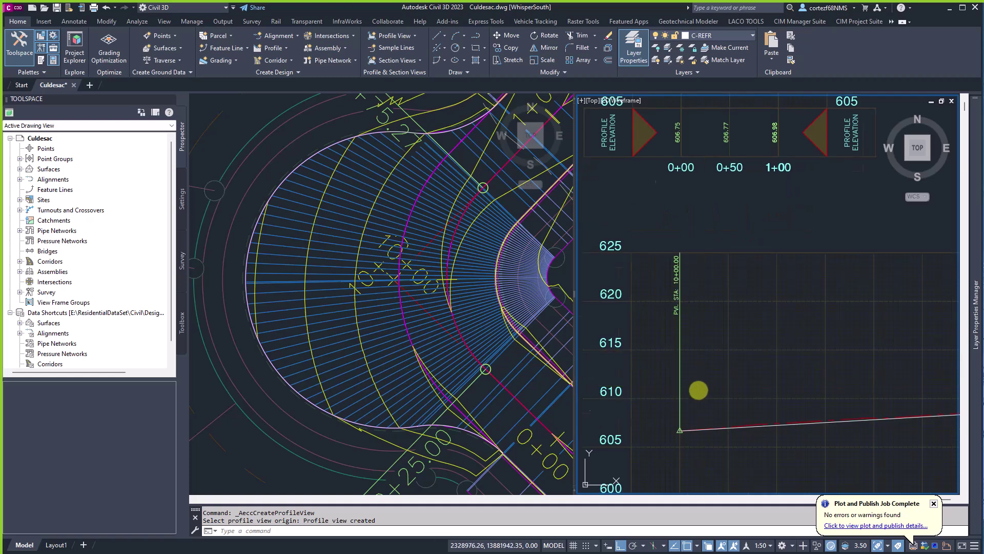
scroll(690, 409, "down", 2)
scroll(676, 235, "up", 2)
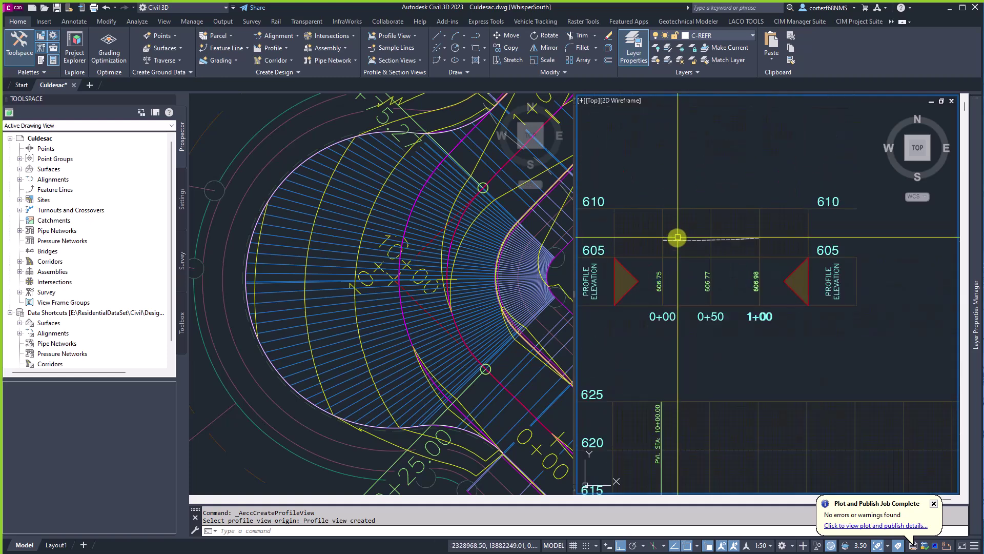
scroll(667, 240, "up", 6)
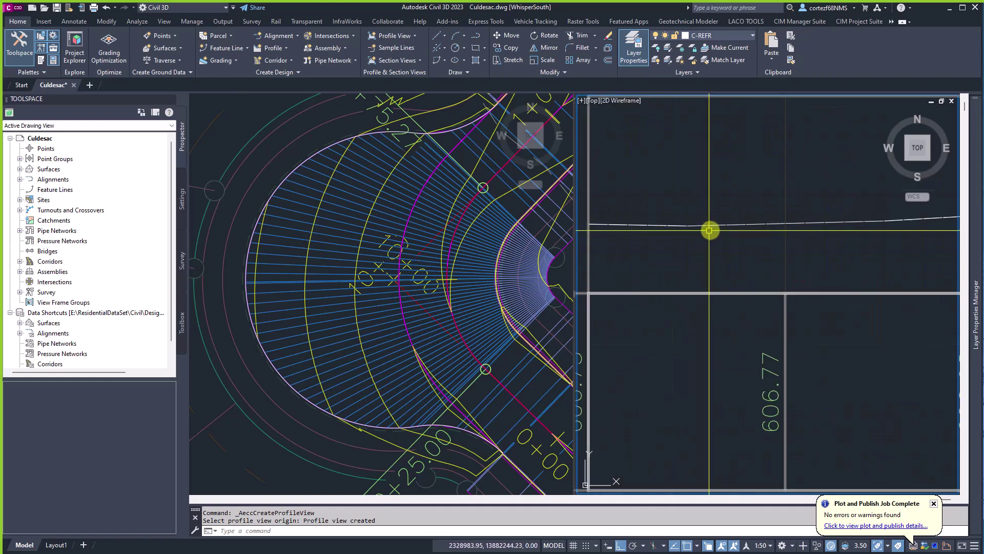
left_click(716, 226)
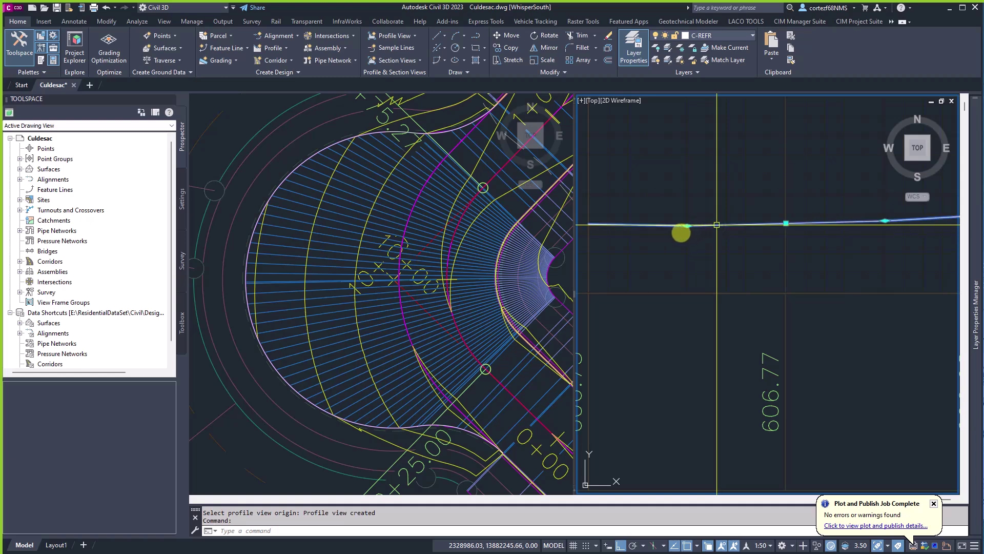
left_click(687, 226)
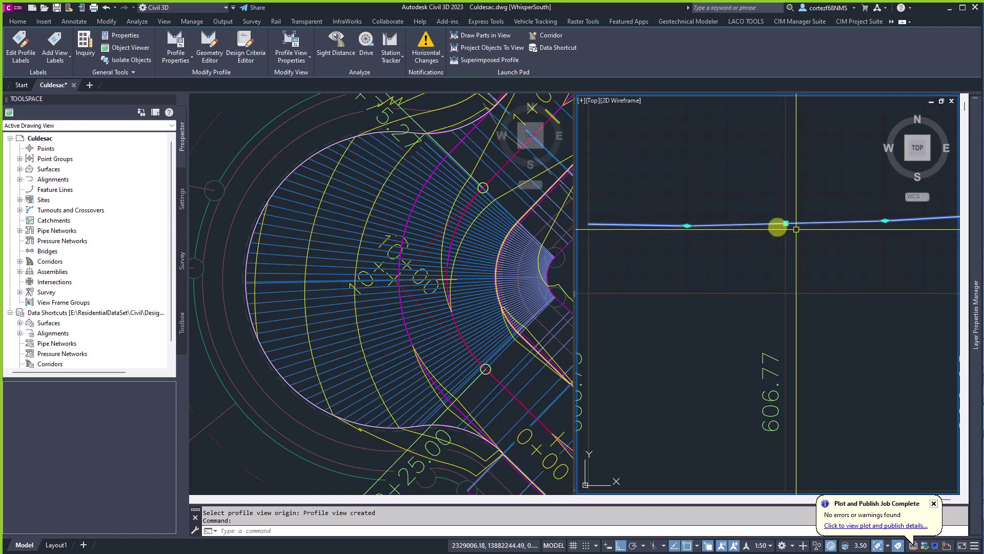
scroll(754, 257, "down", 4)
middle_click_drag(743, 263, 706, 152)
scroll(706, 153, "down", 3)
middle_click_drag(688, 241, 715, 309)
key("Escape")
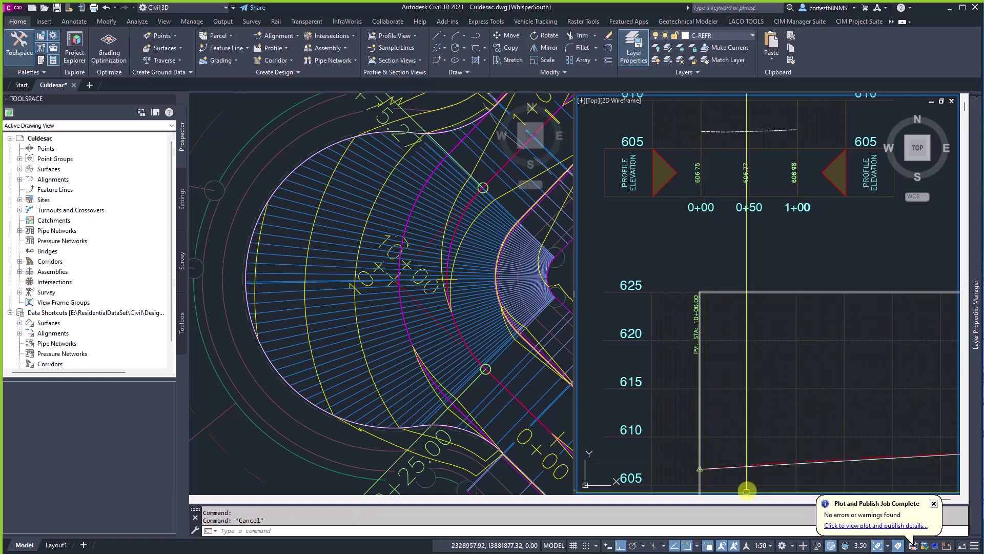
- Stretch the starting PVI at station 10+00.00 of the Alignment - A design profile up to about elevation 608.5
left_click(757, 467)
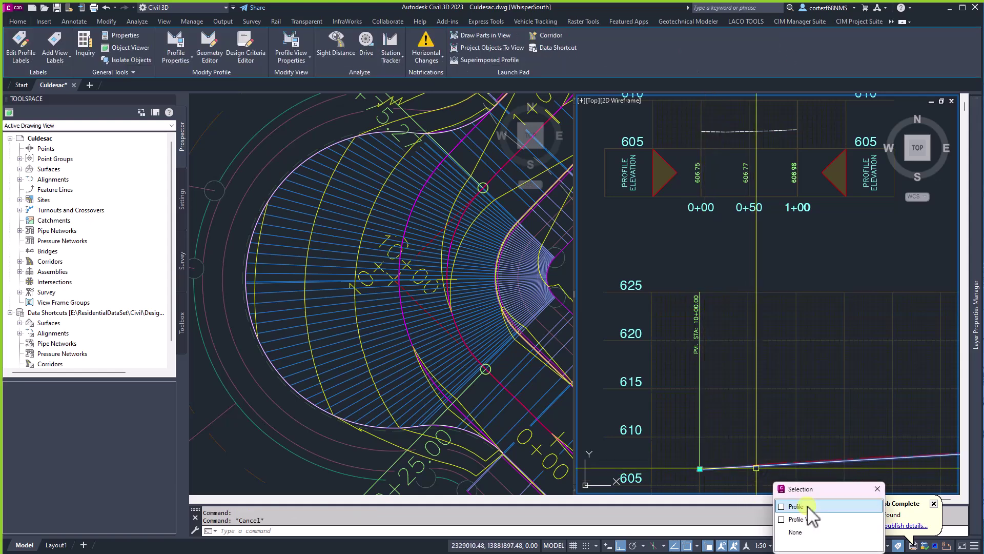
left_click(808, 511)
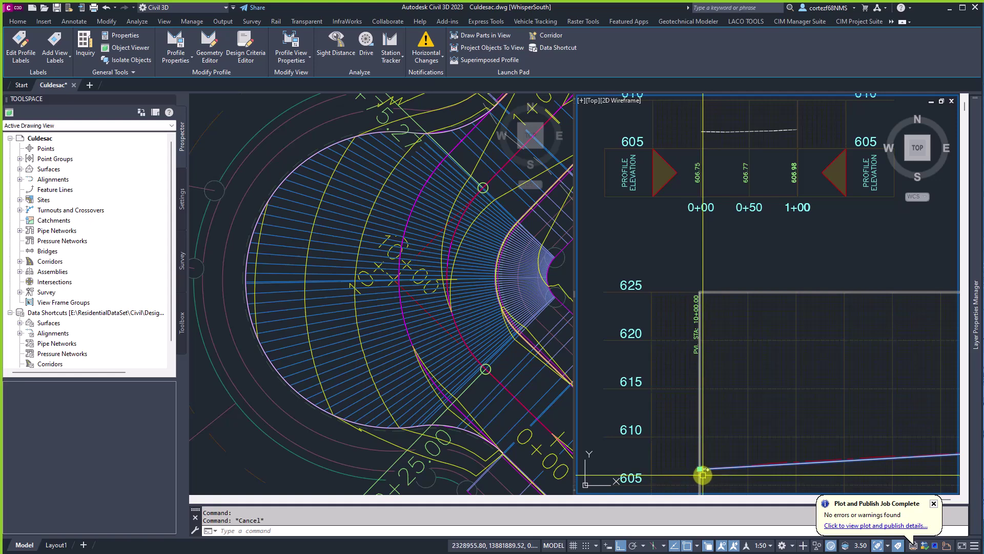
left_click(700, 470)
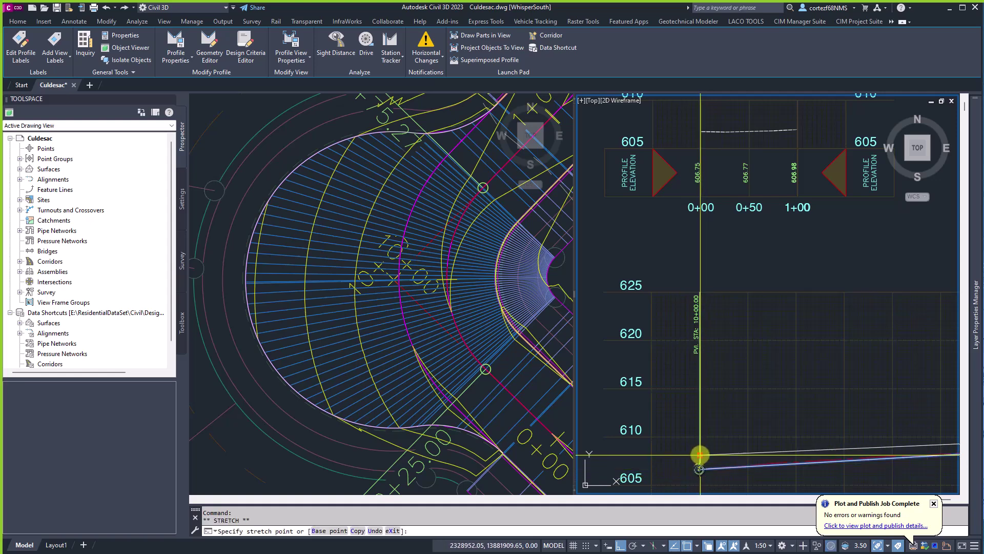
left_click(700, 453)
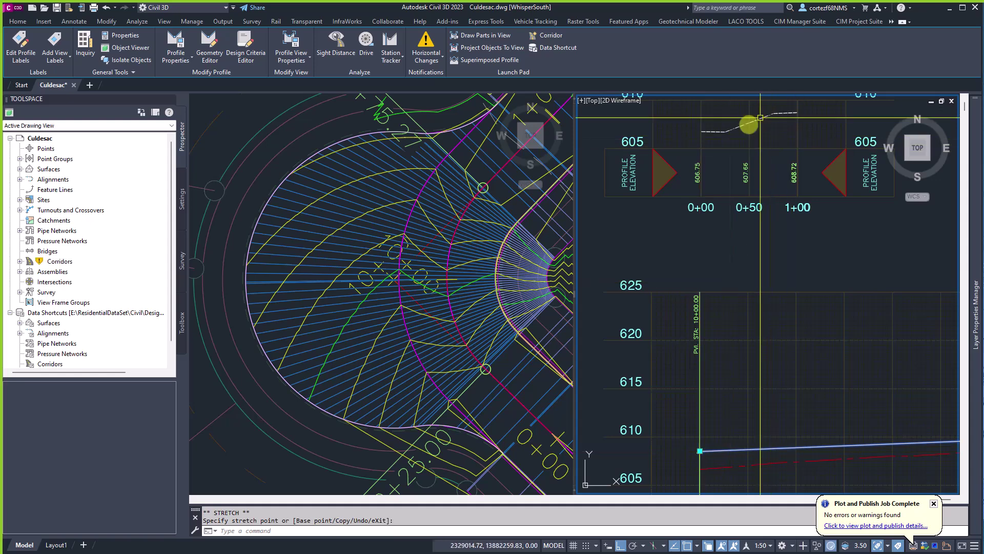
- Move the Alignment - A profile's starting PVI back down to about elevation 606.75
left_click(699, 451)
left_click(700, 467)
key("Escape")
key("Escape")
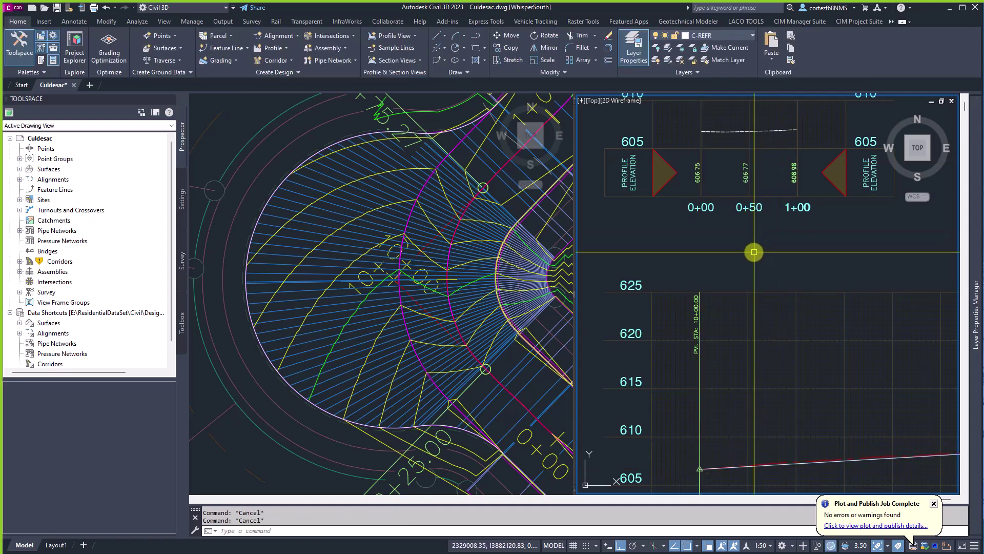
- Rebuild the street corridor to match the restored profile
left_click(468, 242)
left_click(464, 237)
right_click(489, 393)
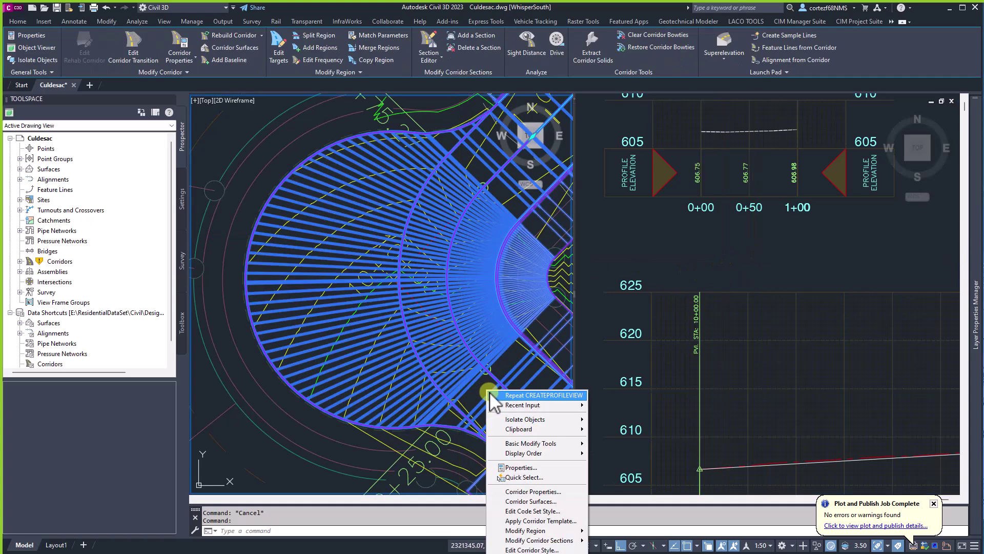
left_click(512, 531)
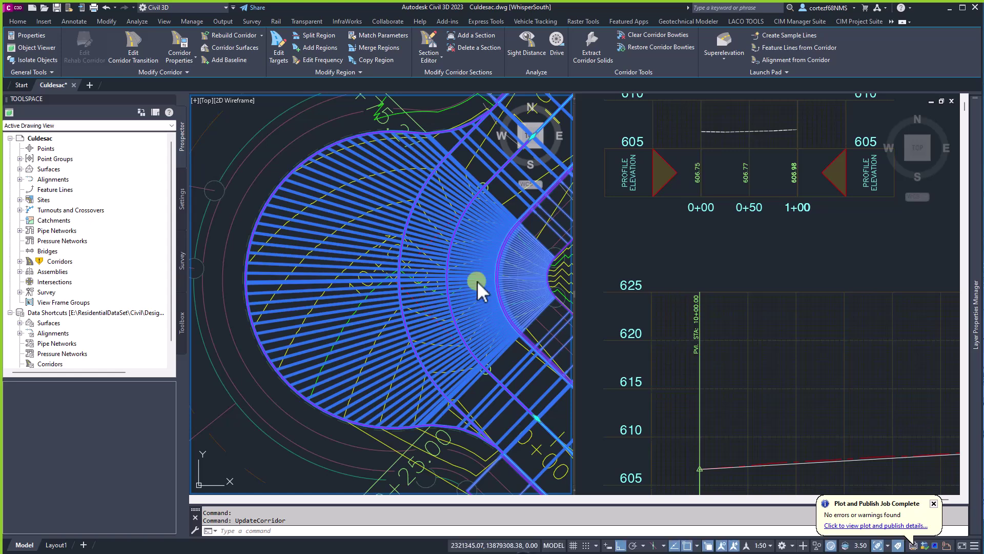
key("Escape")
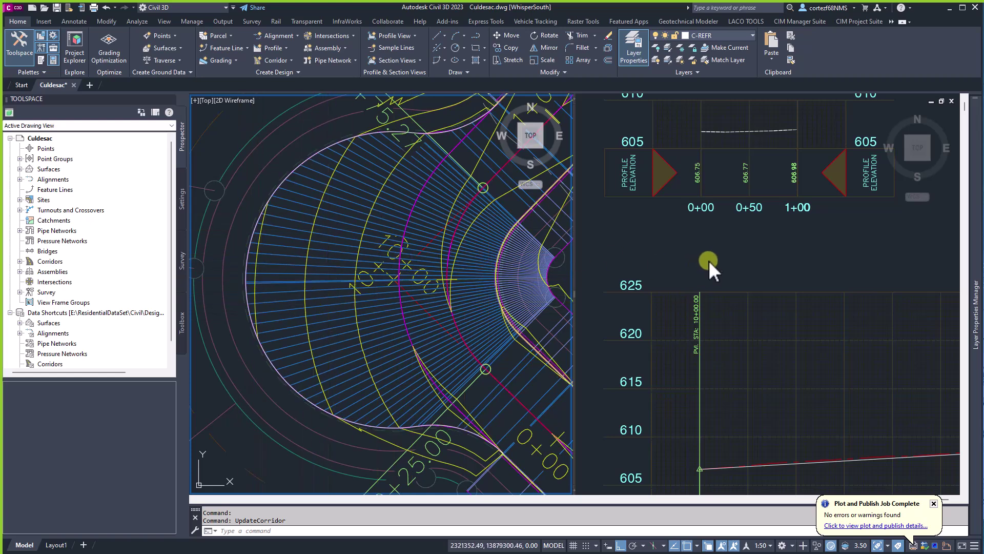
- Choose the corridor's outer edge at the knuckle's upper return for feature line extraction, keeping only the ETW line included
left_click(686, 254)
scroll(641, 246, "down", 4)
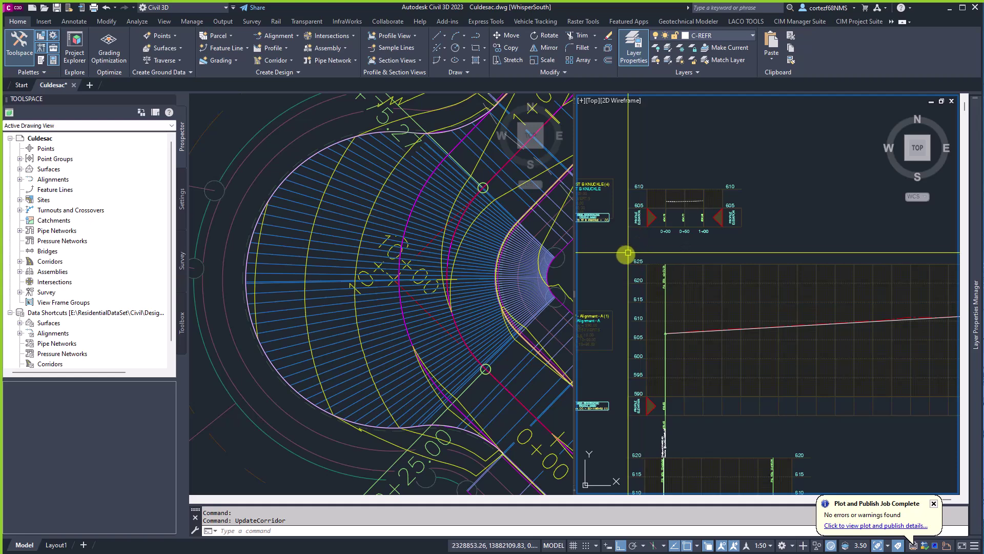
left_click(444, 143)
scroll(440, 148, "up", 6)
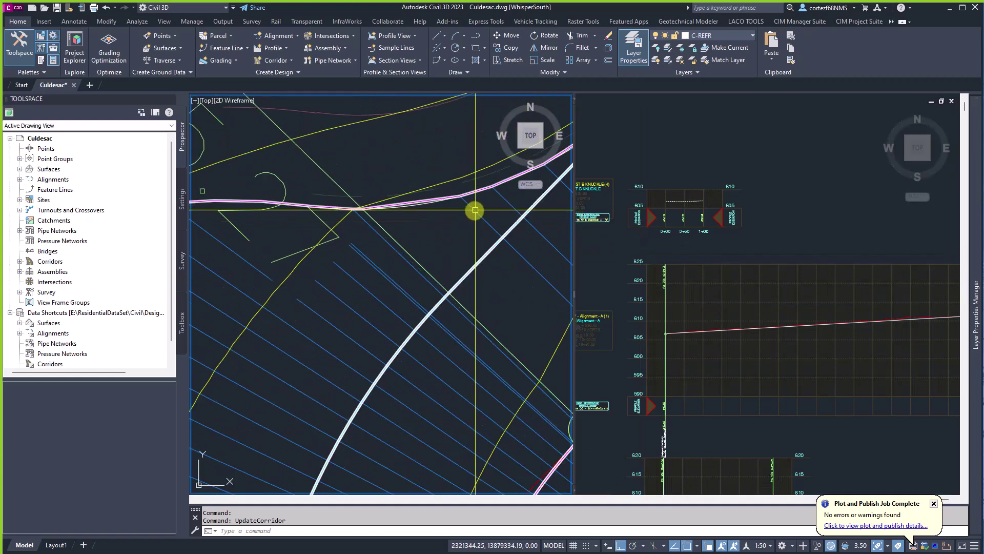
left_click(475, 210)
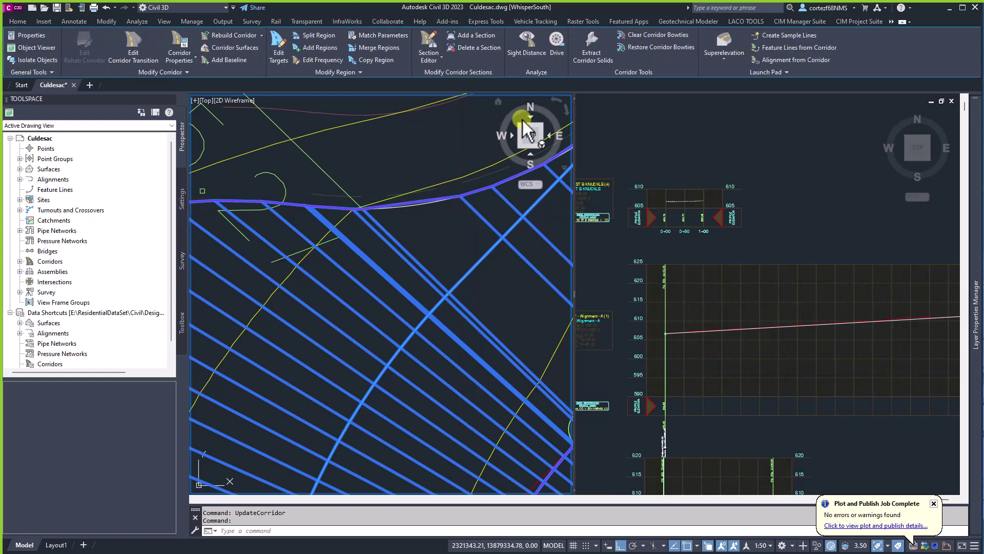
left_click(783, 49)
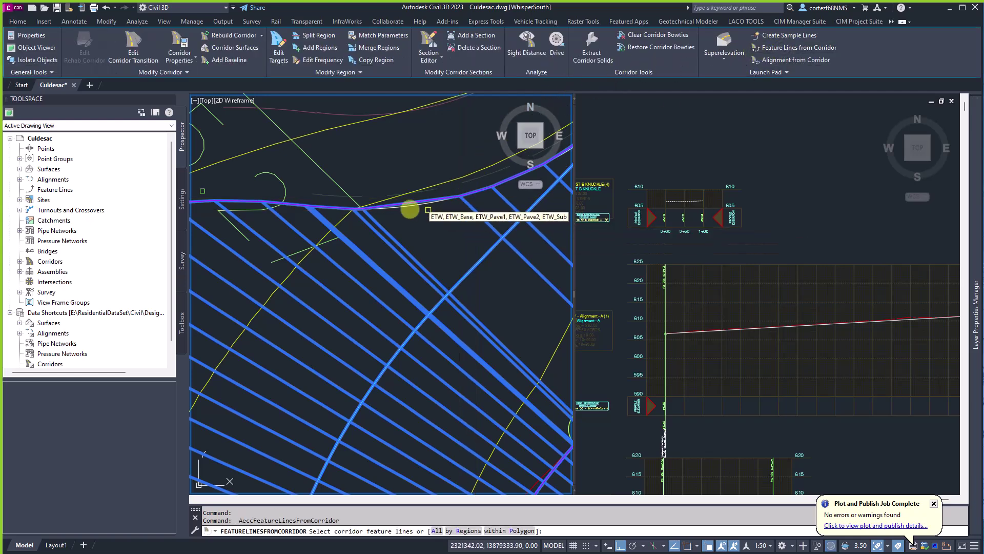
left_click(406, 203)
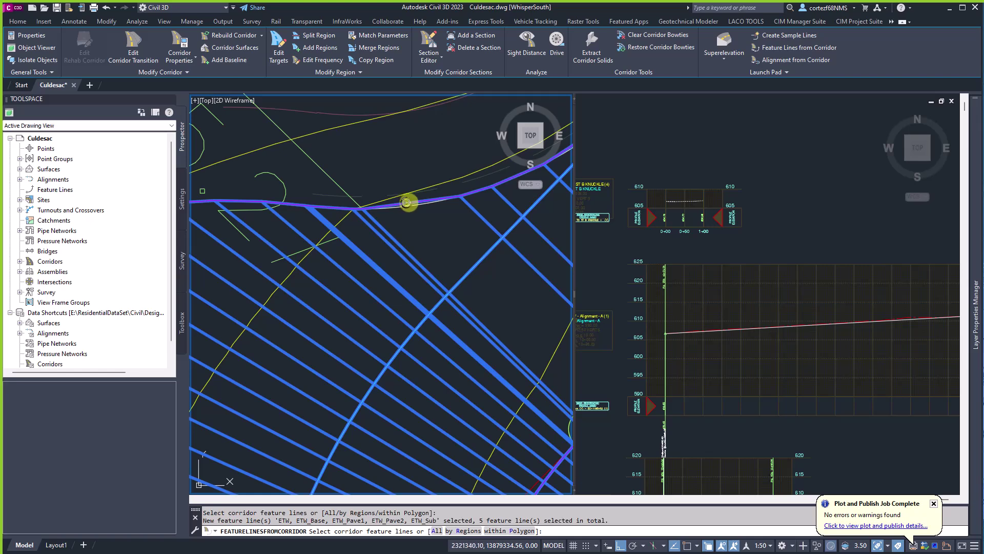
key("Return")
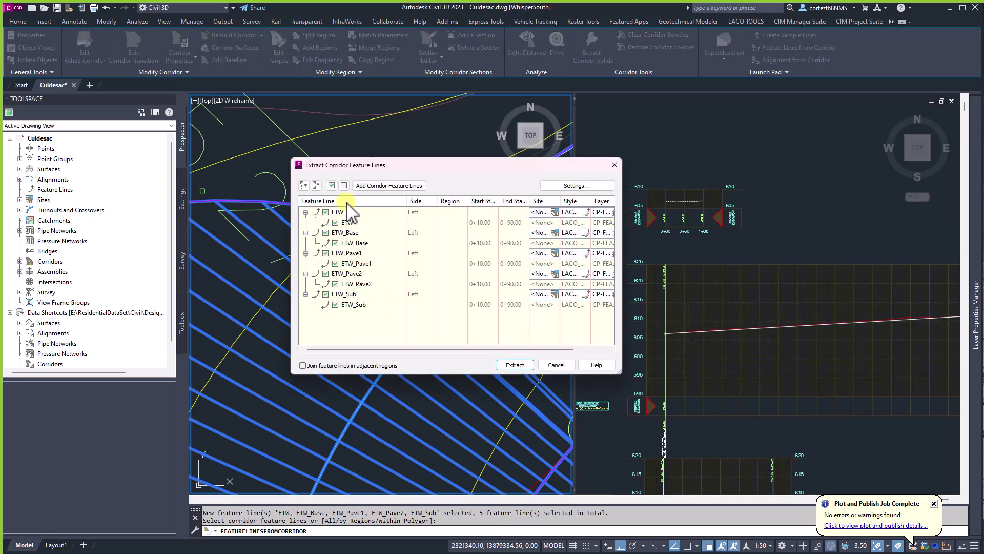
left_click(344, 186)
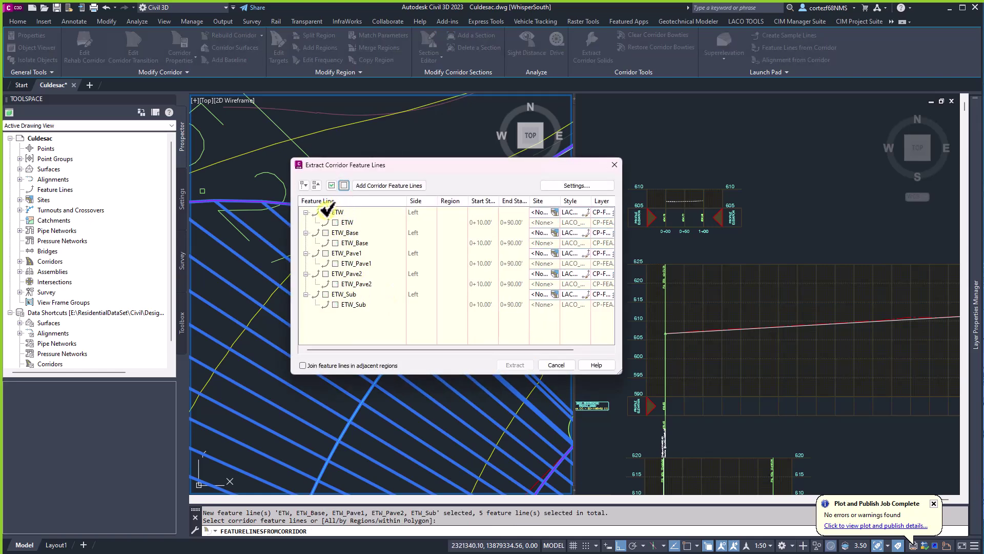
left_click(326, 212)
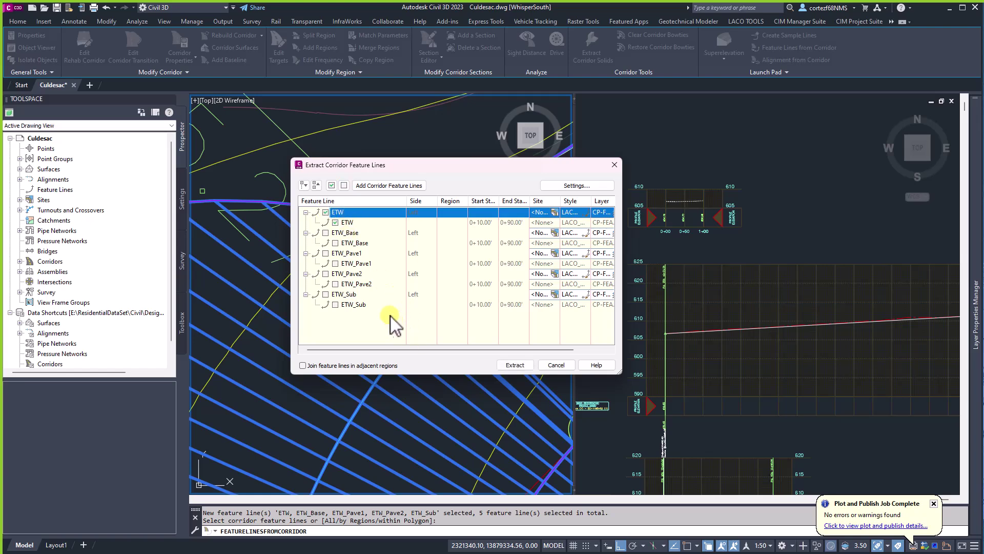
- Extract the ETW feature line with a dynamic link to the corridor and the name template Feature <[Next Counter(CP)]>
left_click(566, 186)
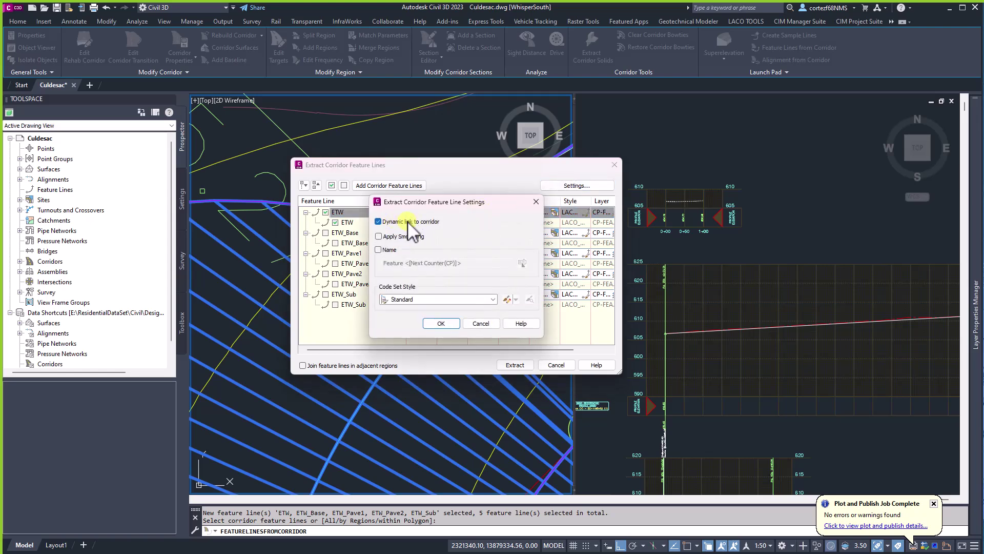
left_click(380, 249)
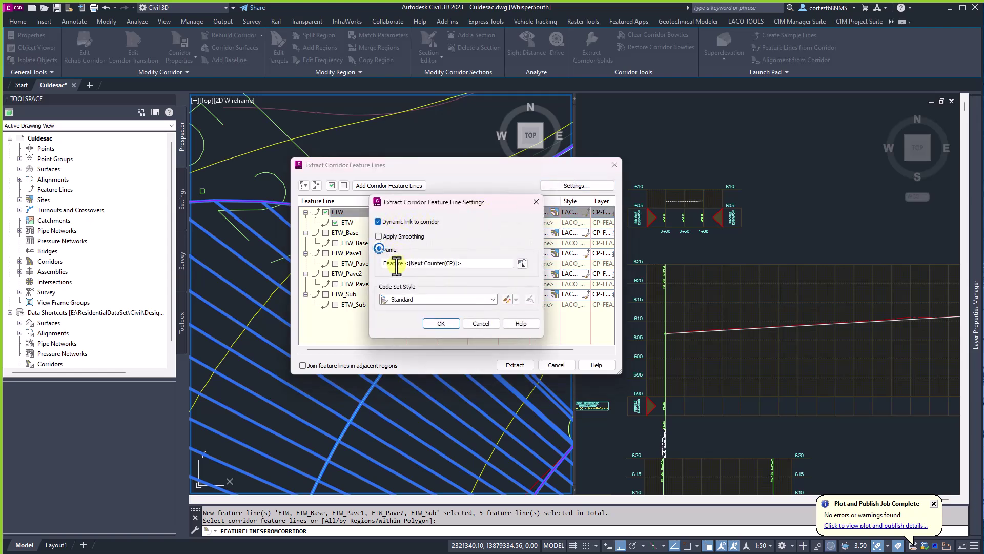
left_click(443, 323)
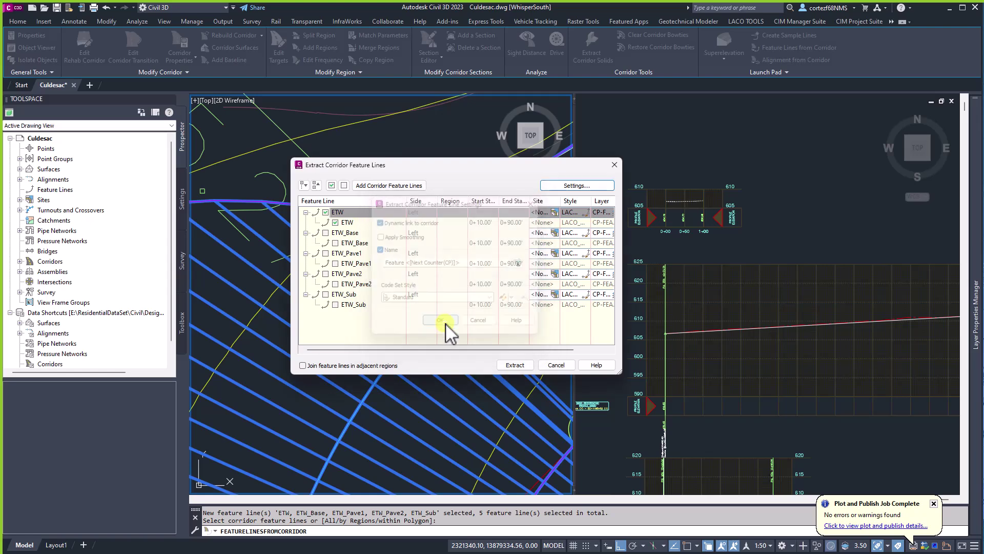
left_click(511, 365)
key("Escape")
key("Escape")
- Inspect the extracted feature line along the knuckle's outer edge and around the lower return
scroll(402, 211, "up", 3)
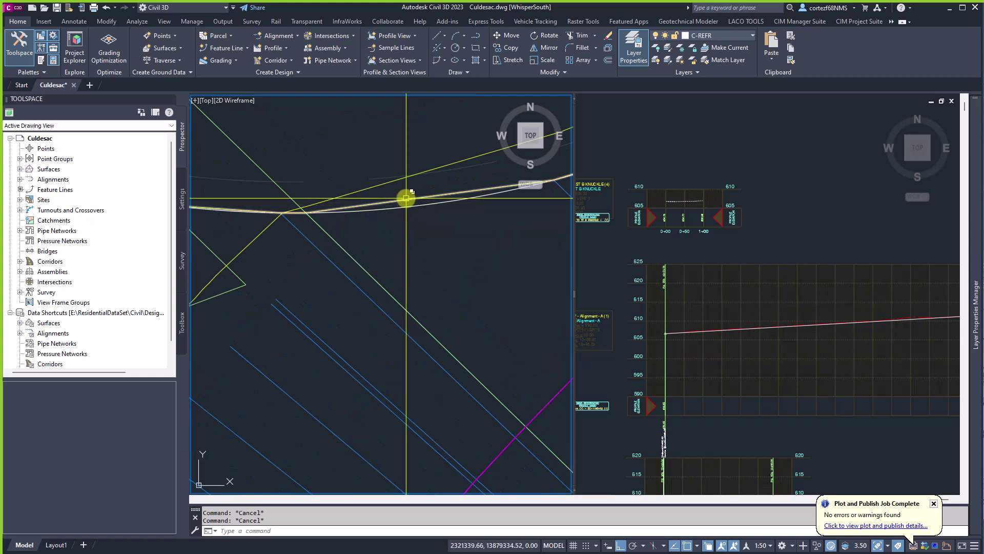
scroll(379, 287, "down", 3)
scroll(379, 287, "down", 2)
middle_click_drag(341, 378, 333, 288)
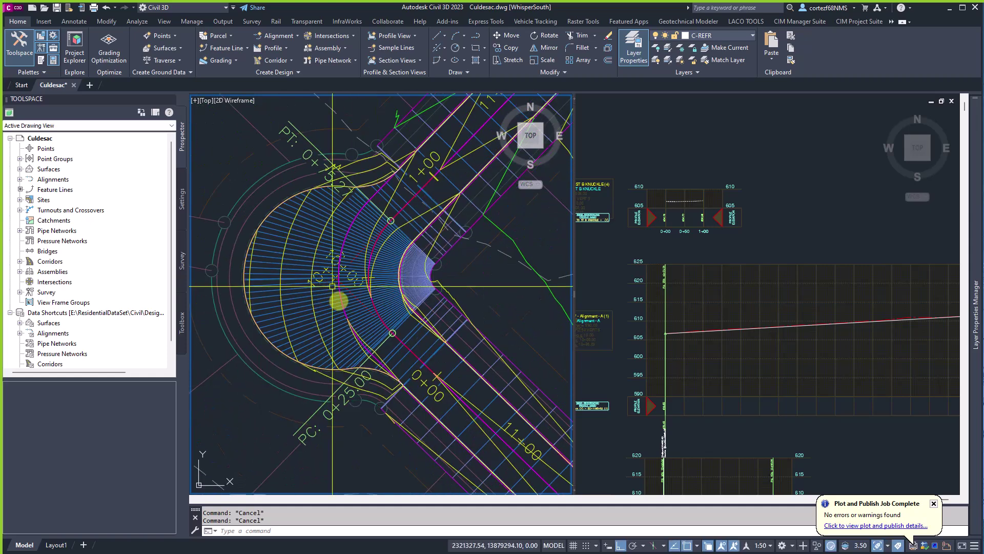
scroll(348, 369, "up", 2)
scroll(360, 351, "up", 2)
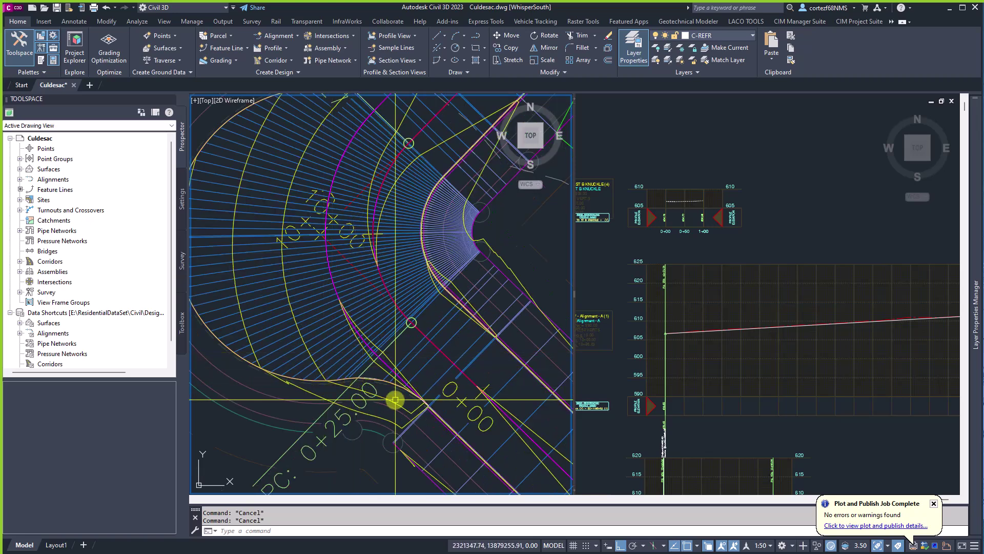
- Set up corridor ST A TO ST B KNUCKLE with a feature line baseline, picking the auto corridor feature line along the knuckle's outer edge
left_click(465, 406)
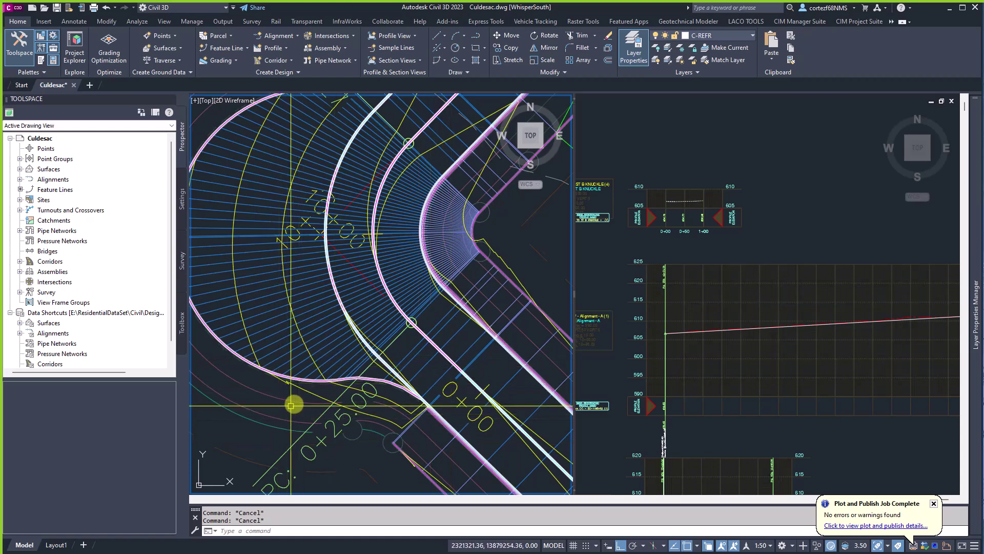
scroll(316, 389, "up", 3)
middle_click_drag(319, 379, 341, 394)
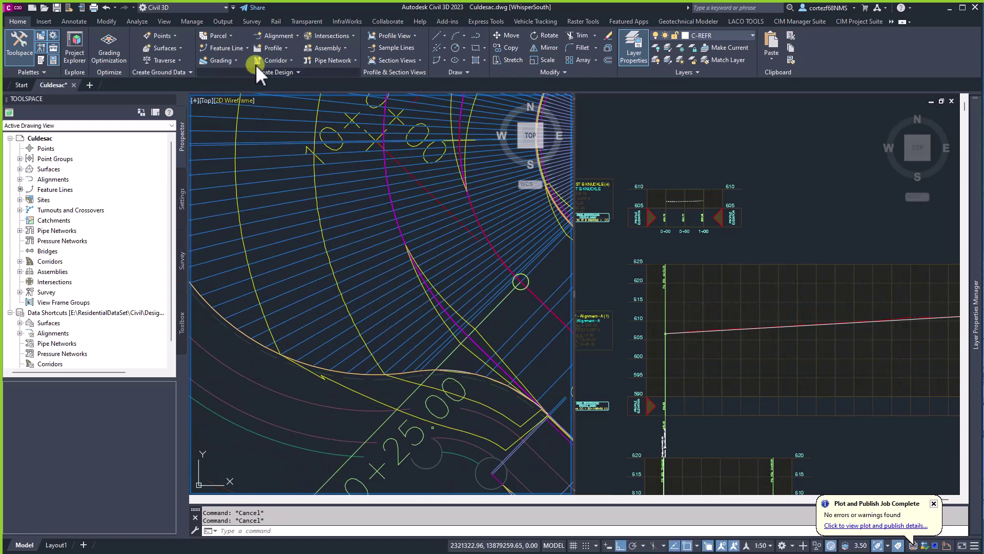
left_click(284, 62)
left_click(287, 75)
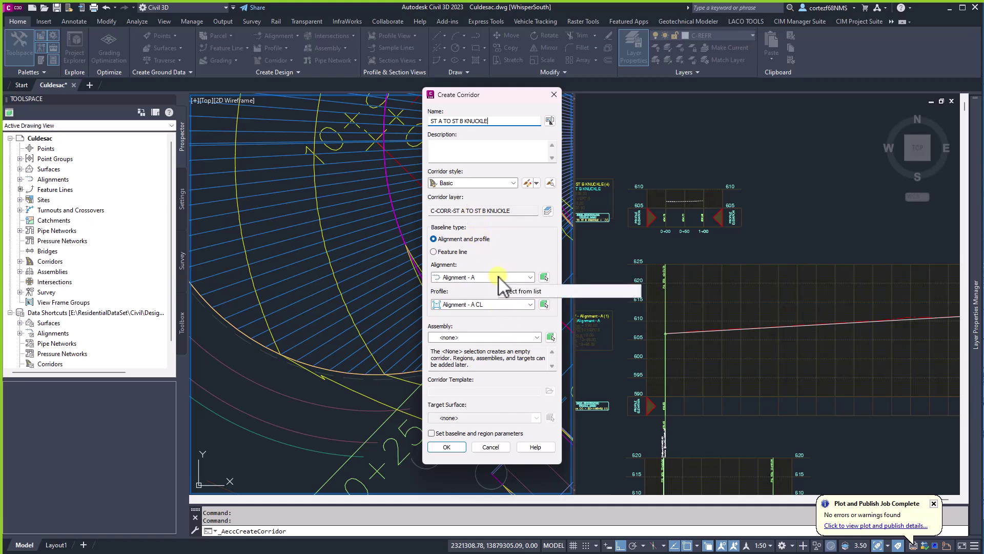
left_click(444, 252)
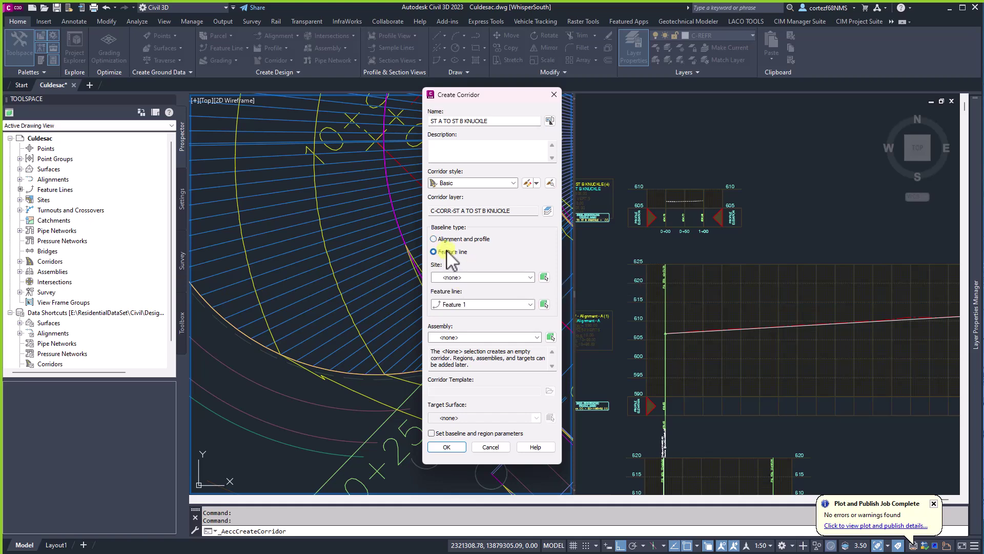
left_click(545, 305)
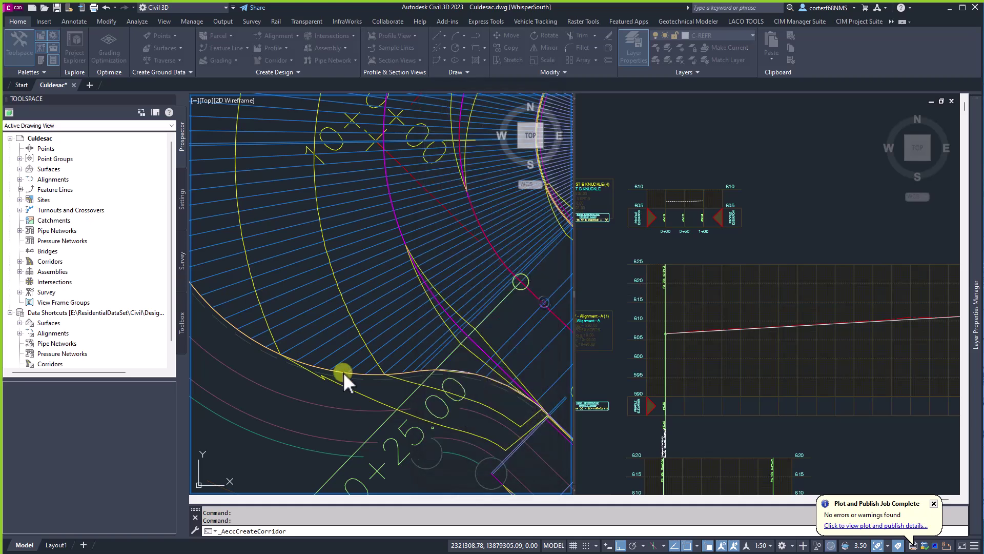
left_click(343, 370)
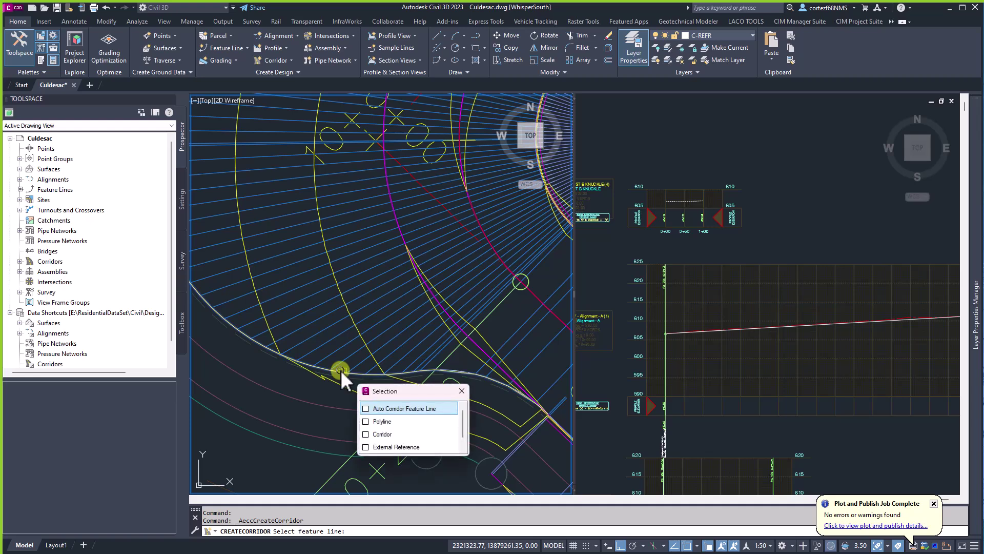
left_click(386, 409)
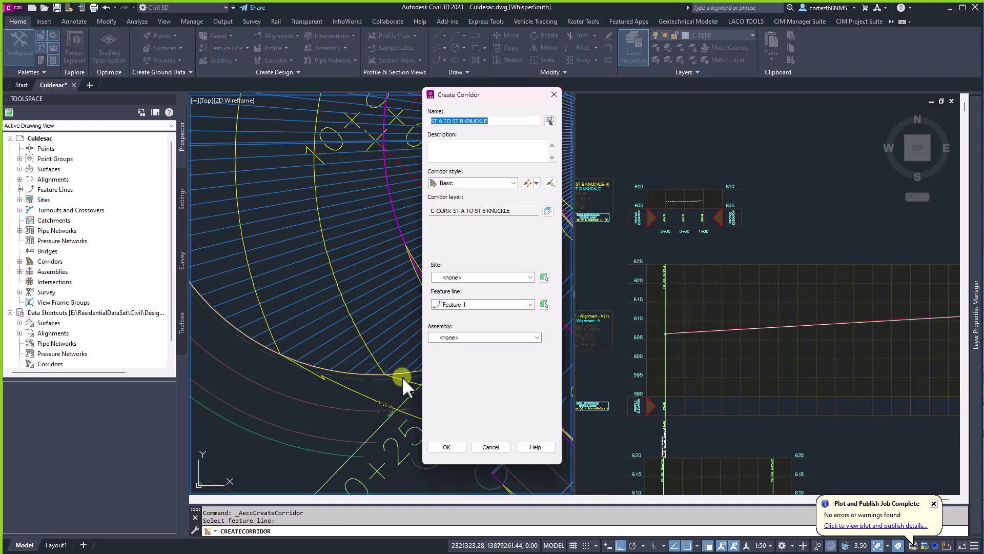
- Assign the Return LT assembly, leave baseline and region parameters unset, and create the knuckle corridor
left_click(468, 338)
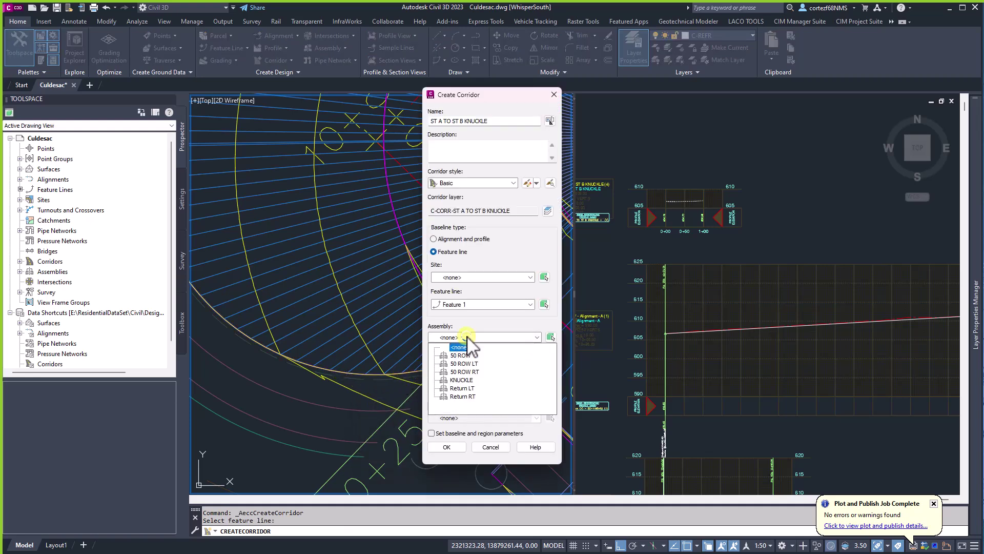
left_click(465, 389)
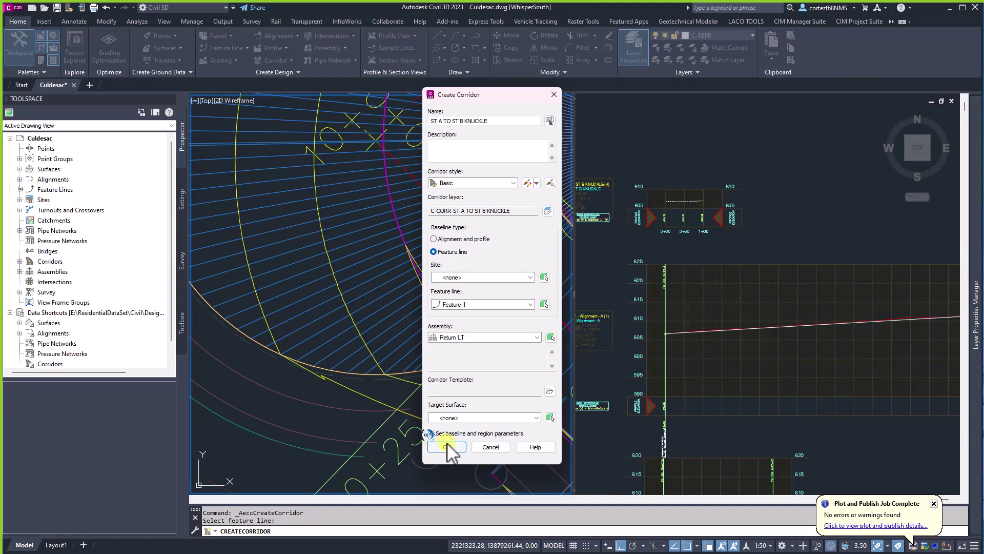
left_click(432, 433)
left_click(446, 448)
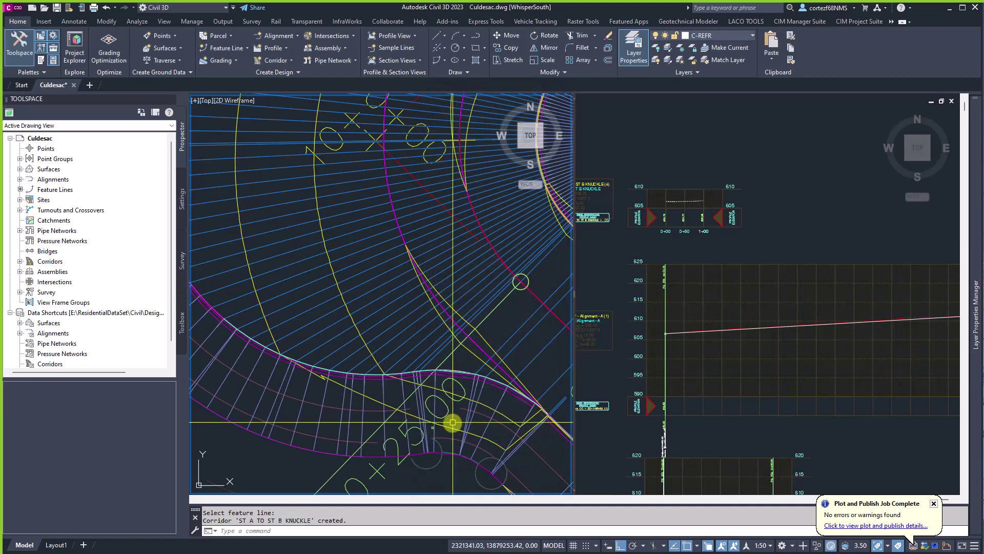
- Inspect the new curb corridor along the knuckle's outer edge, including its ends at the lower and upper returns
middle_click_drag(453, 417, 475, 385)
mouse_move(452, 345)
middle_mouse_down()
mouse_move(441, 334)
mouse_move(454, 352)
mouse_move(439, 354)
mouse_move(439, 368)
middle_mouse_up()
scroll(439, 368, "up", 6)
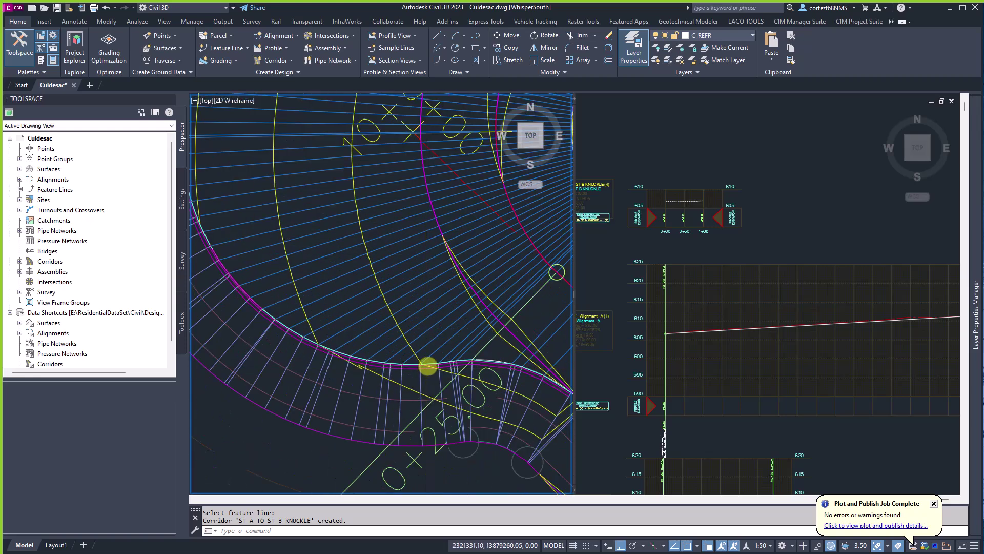
scroll(422, 374, "down", 2)
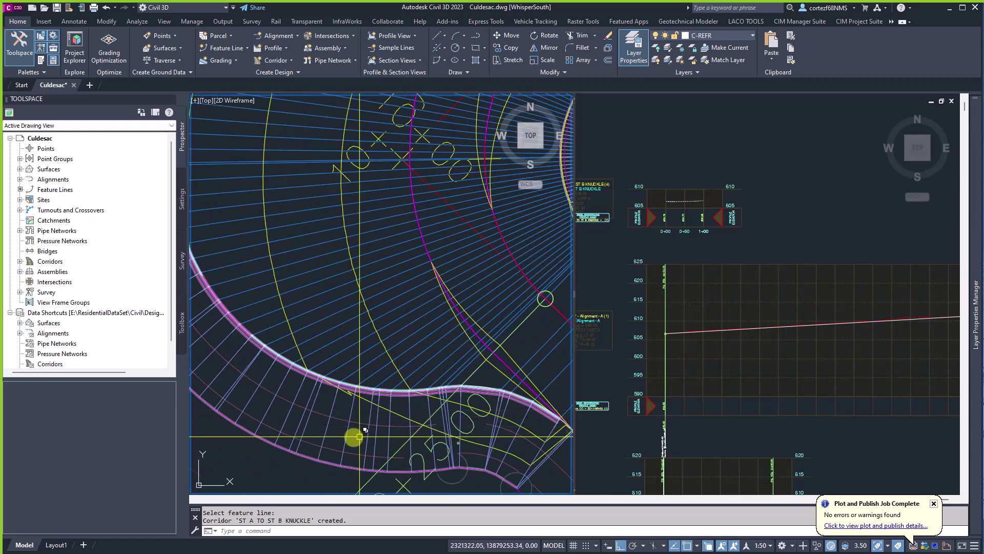
scroll(352, 437, "down", 3)
scroll(358, 216, "up", 2)
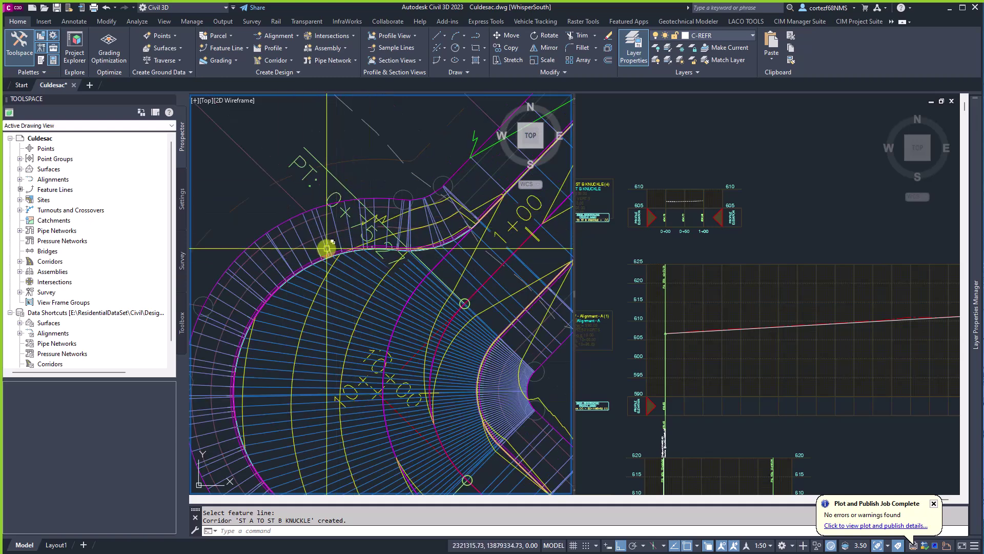
scroll(410, 248, "up", 5)
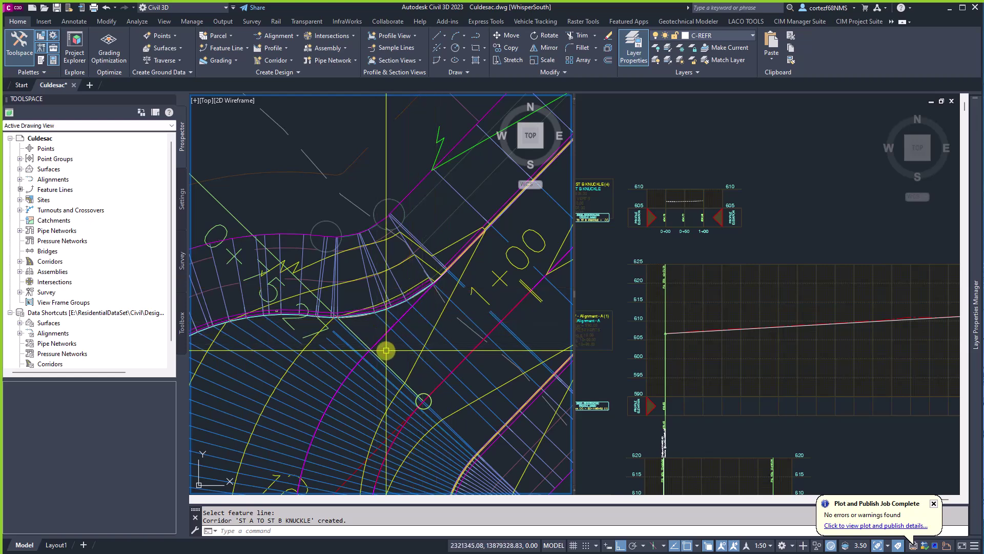
scroll(390, 349, "down", 3)
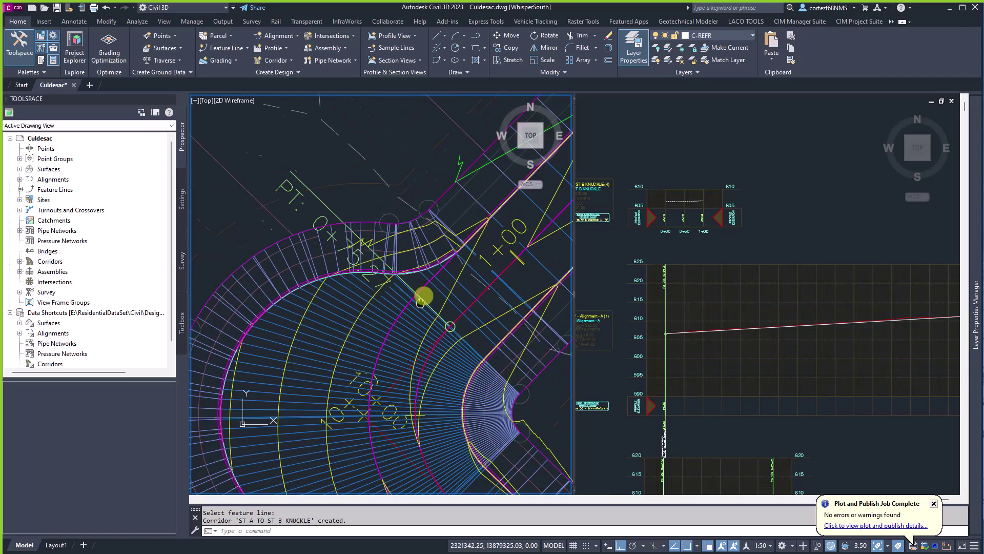
scroll(377, 272, "up", 5)
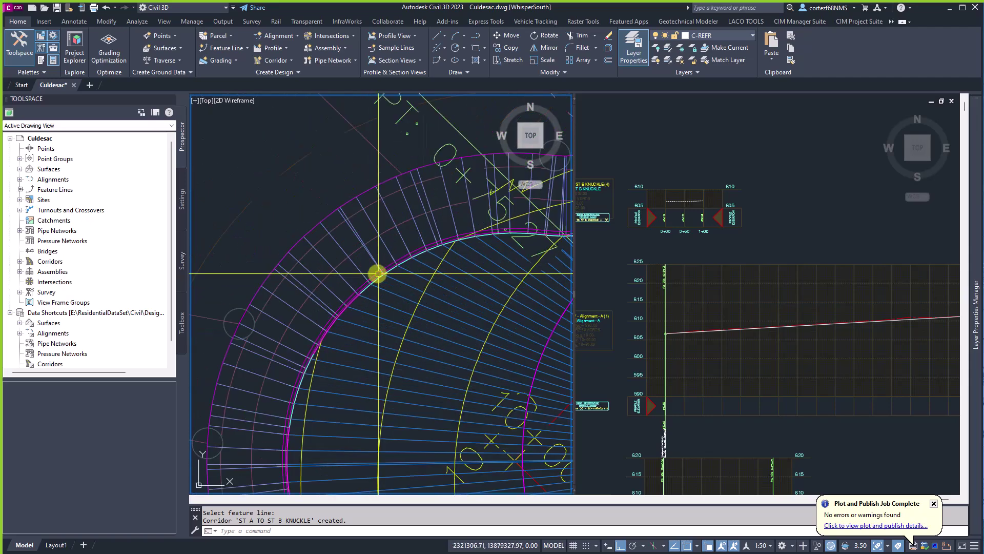
- Choose the new corridor's curb lines Back_Curb, Flange, Flowline_Gutter and Top_Curb for feature line extraction
left_click(371, 277)
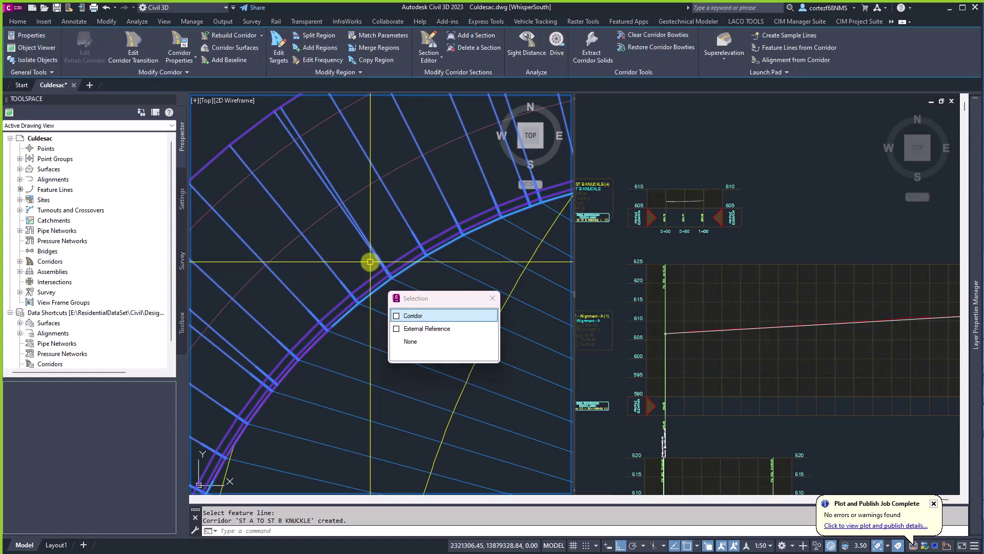
key("Escape")
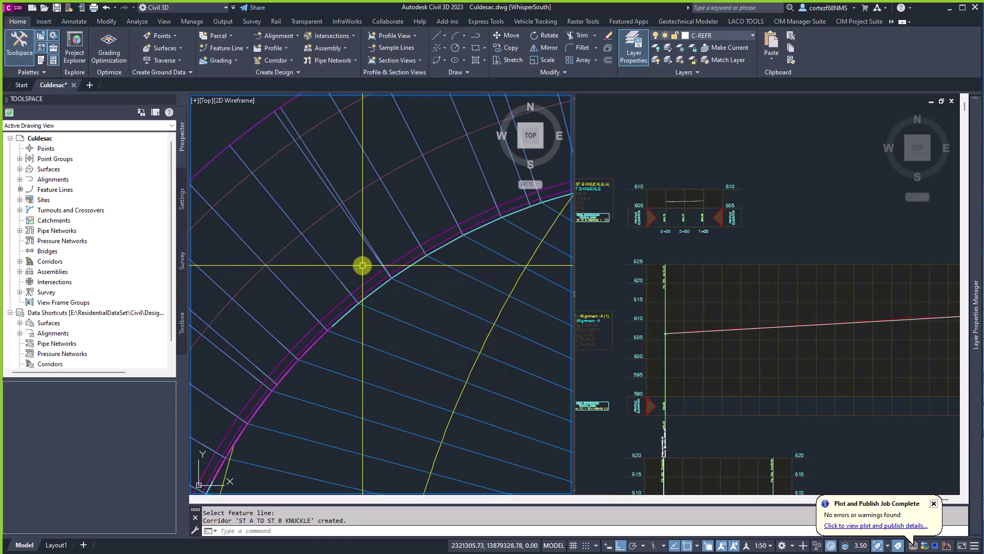
scroll(364, 266, "down", 1)
mouse_move(362, 265)
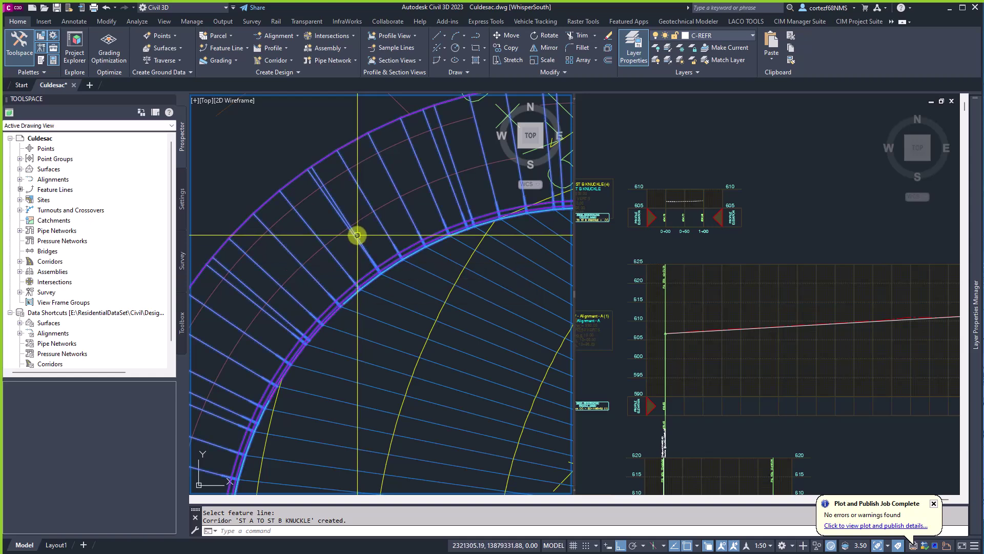
left_click(385, 241)
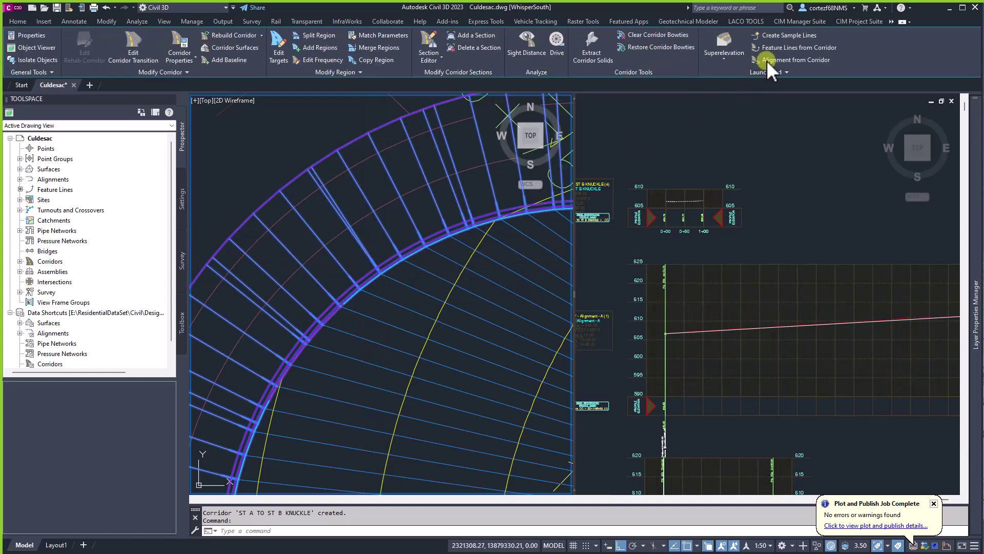
left_click(781, 47)
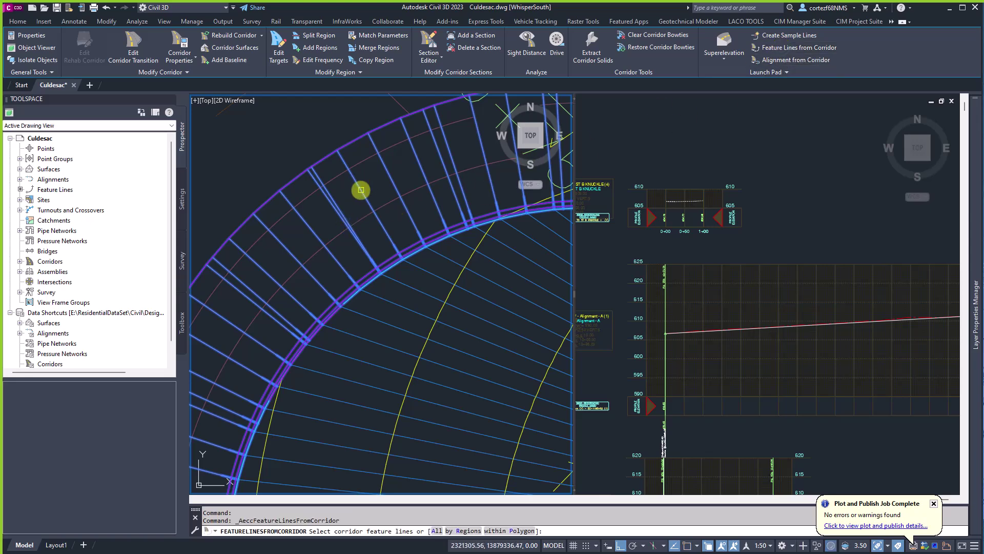
left_click(385, 262)
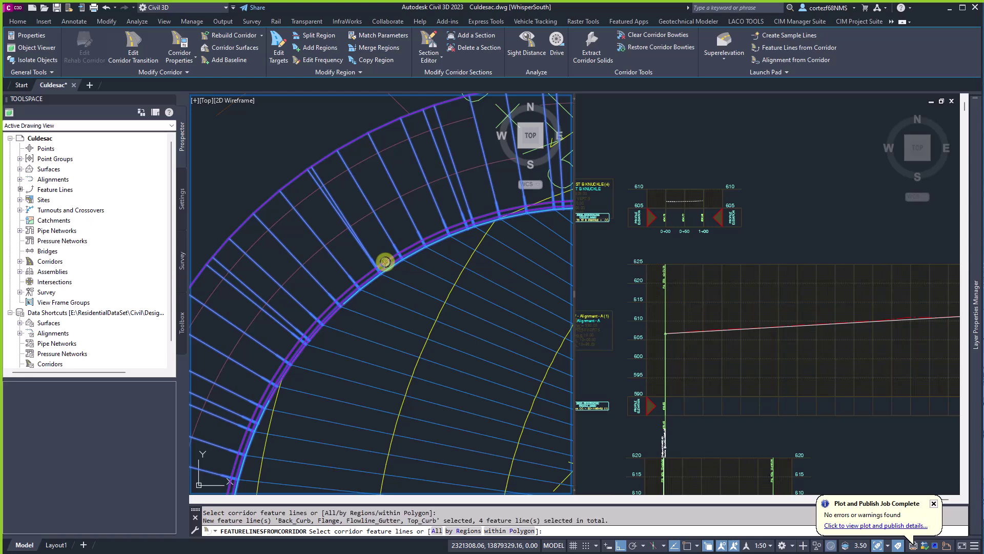
right_click(359, 269)
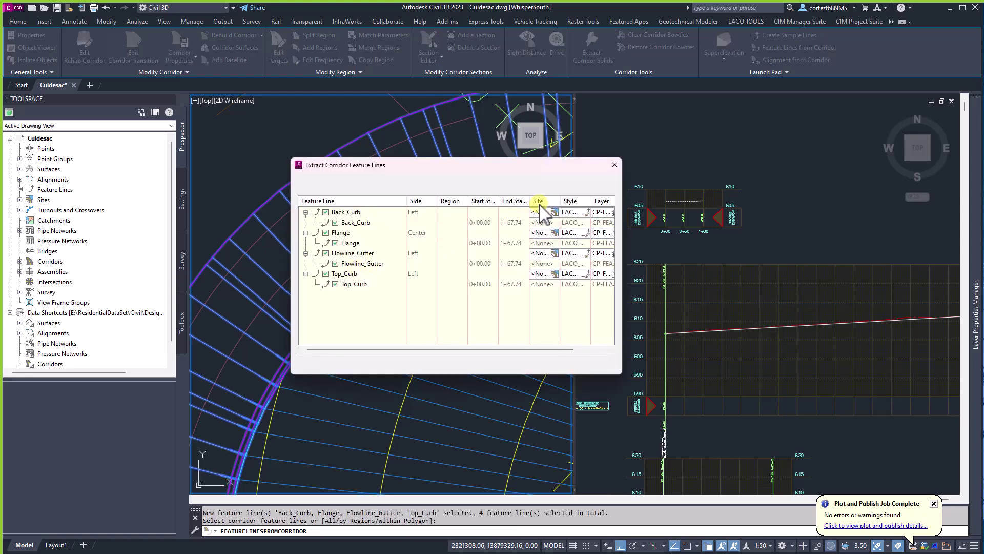
- Exclude Flange and extract Back_Curb, Flowline_Gutter and Top_Curb as feature lines with a dynamic link to the corridor
left_click(574, 186)
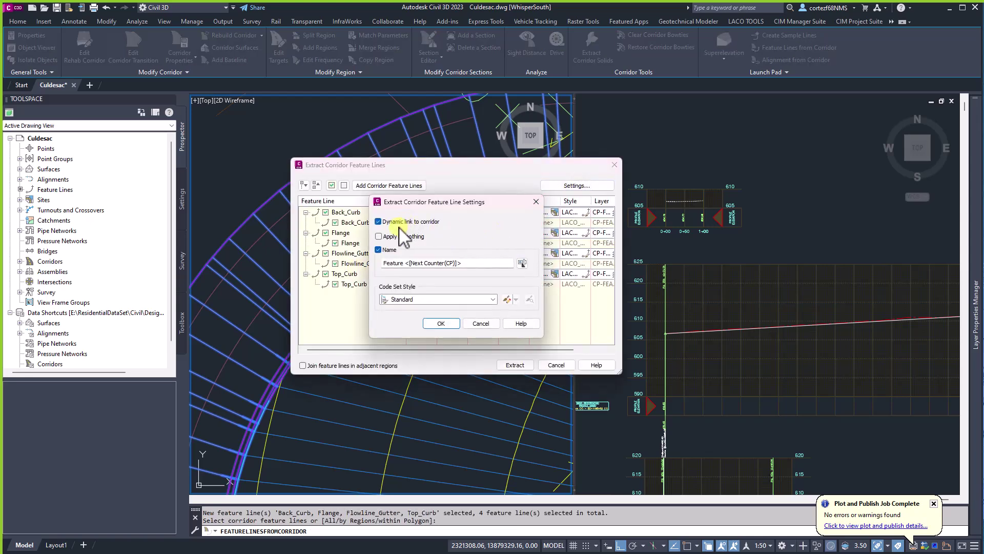
left_click(437, 323)
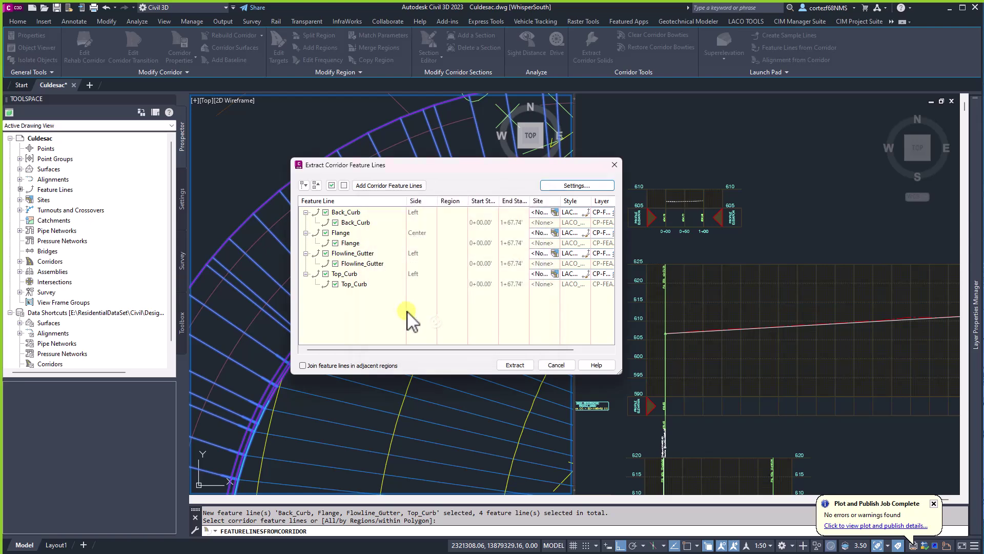
left_click(326, 234)
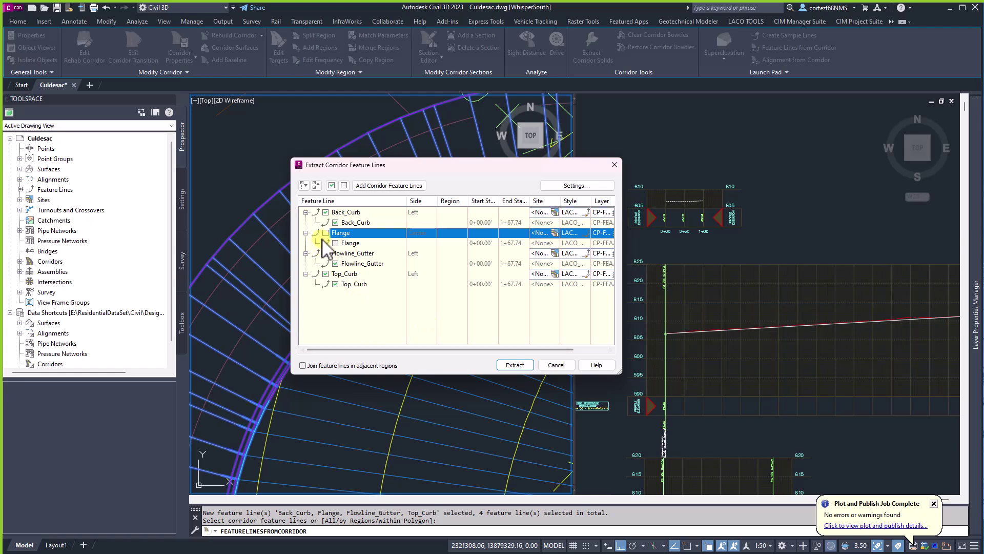
left_click(522, 364)
left_click(343, 234)
left_click(524, 364)
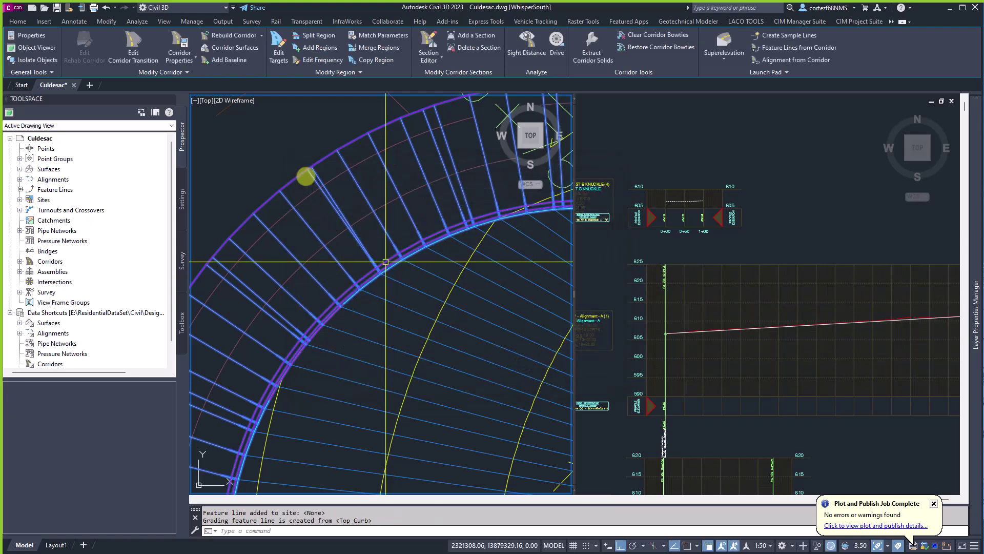
- Extract the P2 feature line along the knuckle corridor's outermost edge
left_click(780, 48)
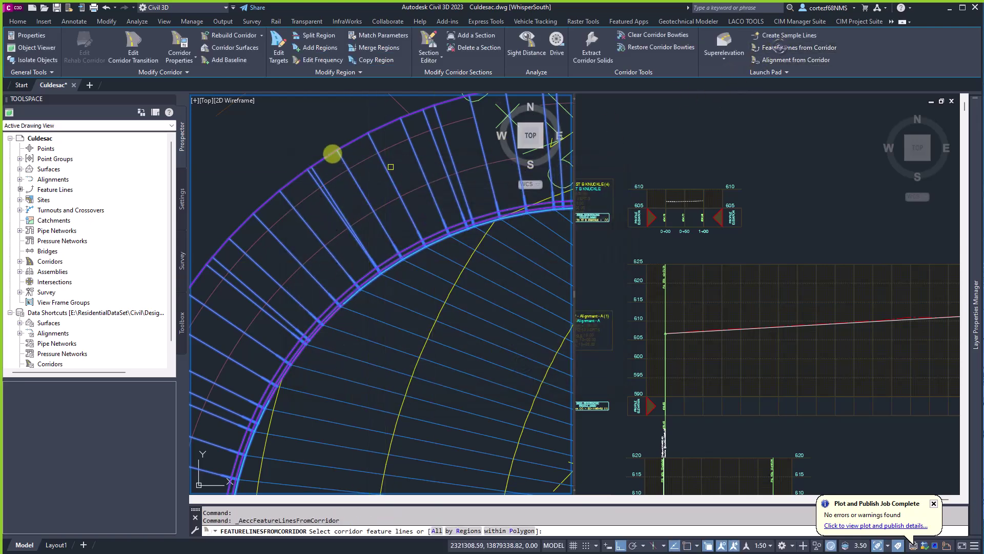
left_click(351, 145)
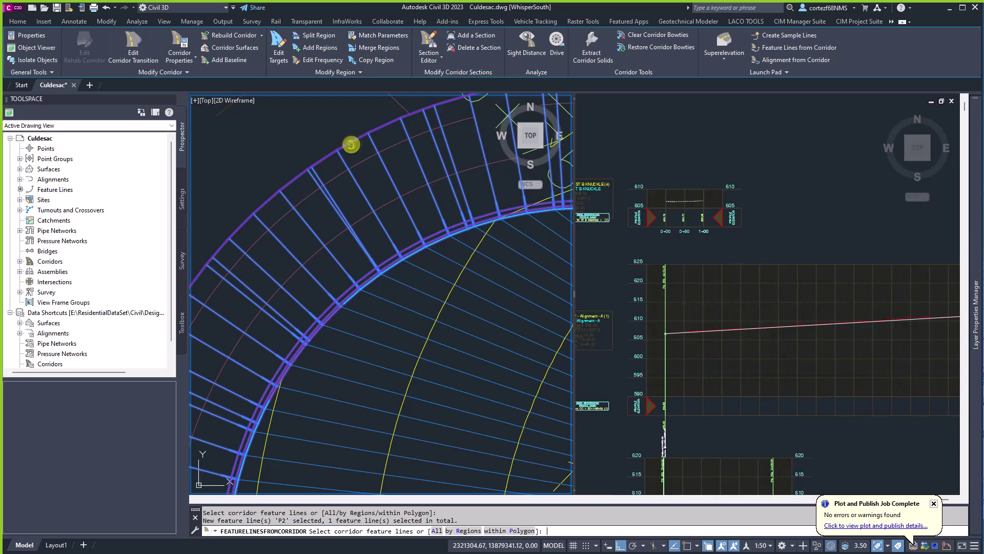
key("Return")
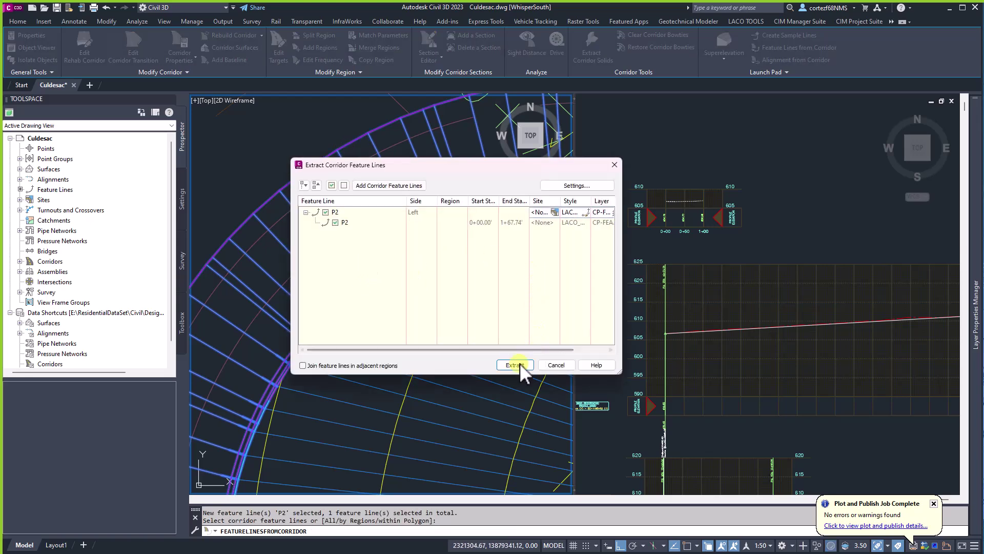
left_click(515, 364)
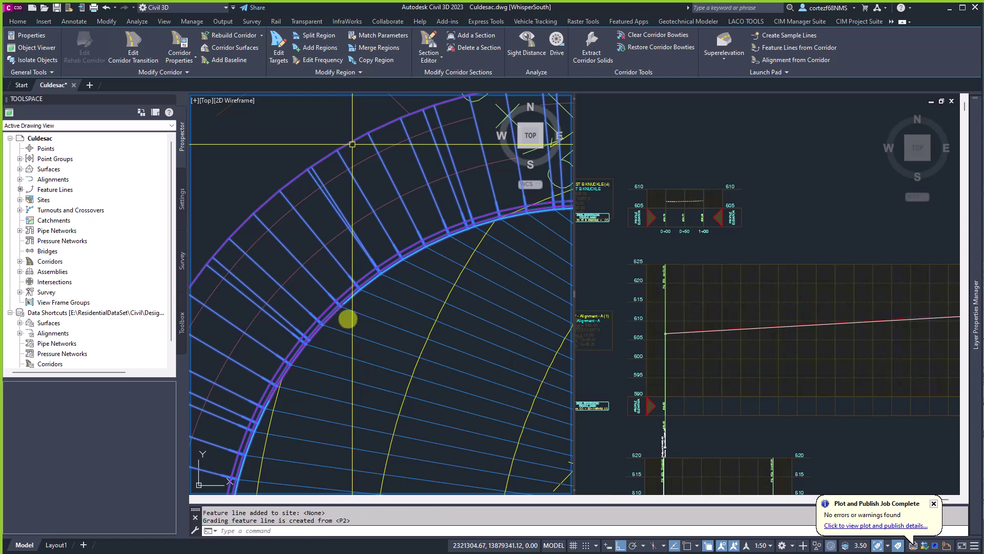
key("Escape")
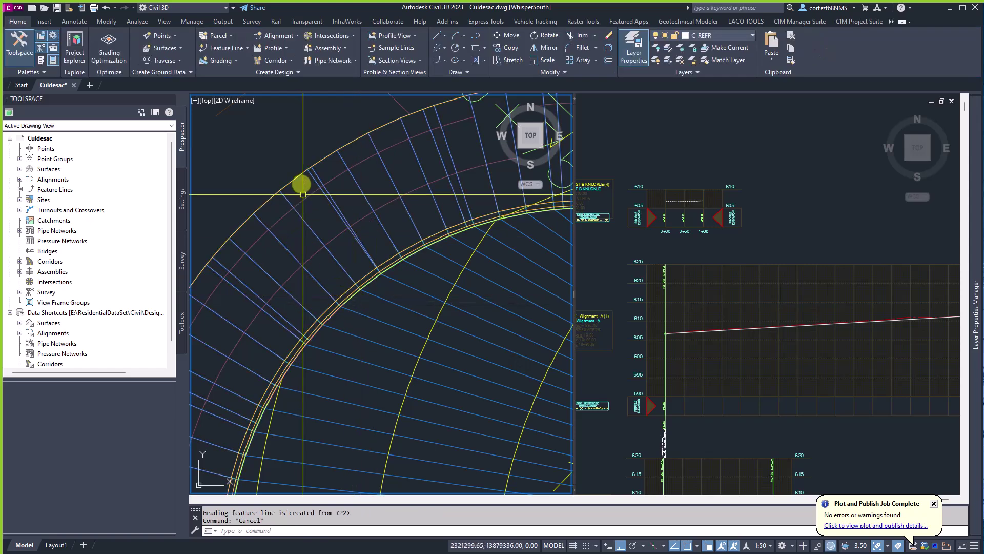
- Select the four extracted auto corridor feature lines around the knuckle: the outermost edge and the three curb lines
left_click(294, 176)
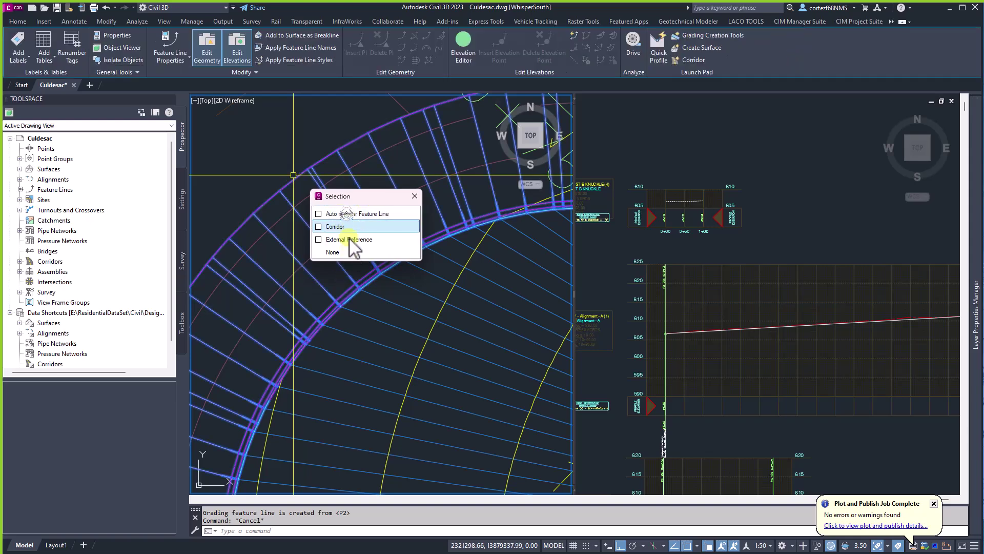
left_click(350, 215)
scroll(355, 270, "up", 5)
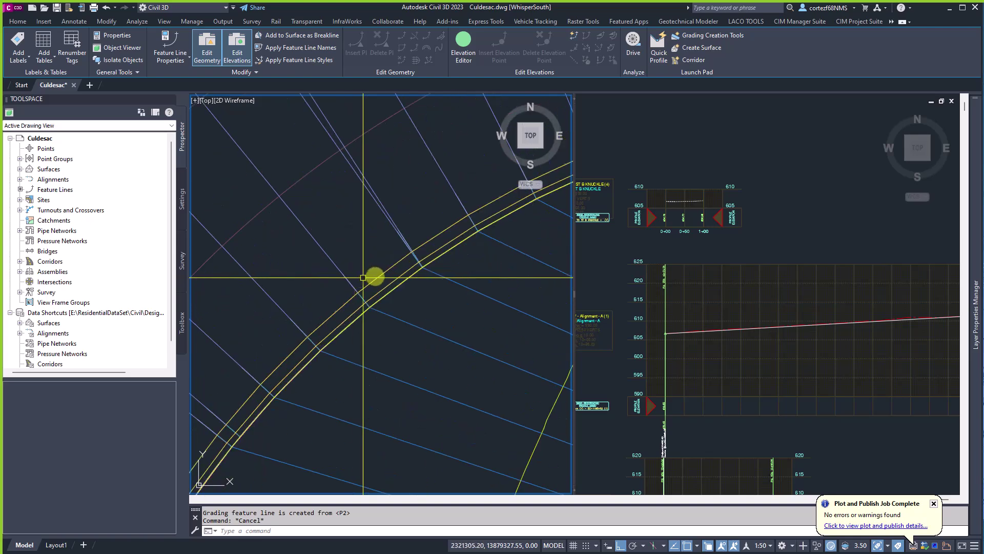
left_click(424, 247)
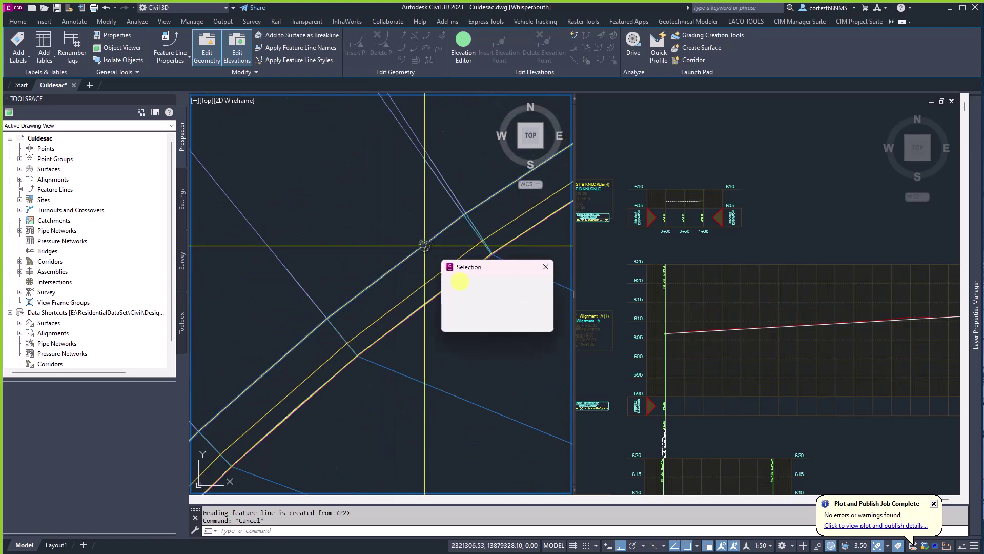
left_click(465, 283)
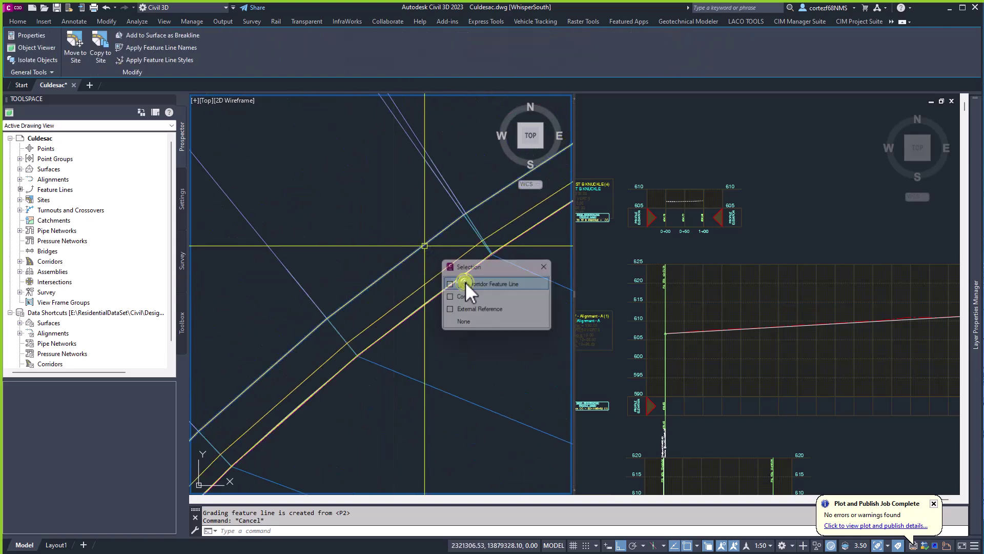
left_click(435, 277)
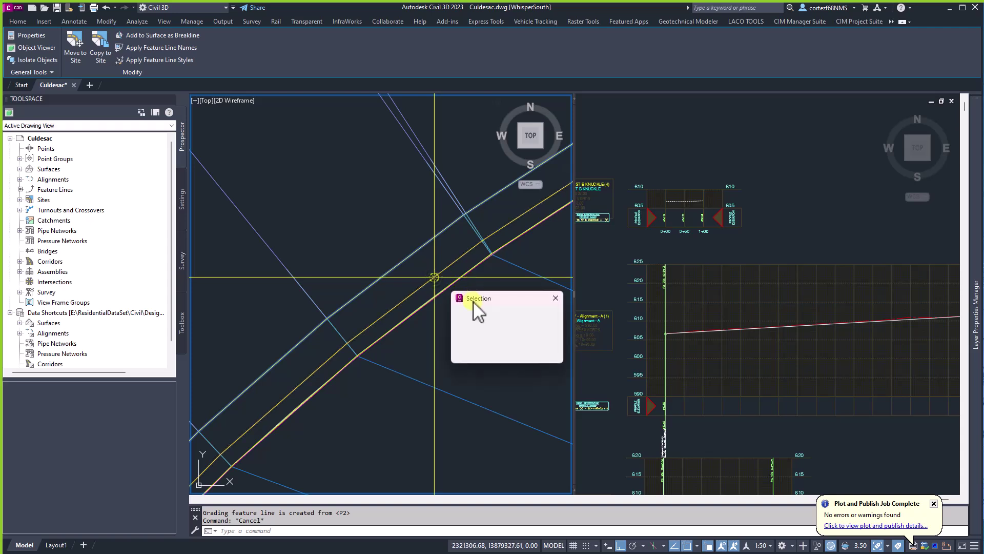
left_click(478, 315)
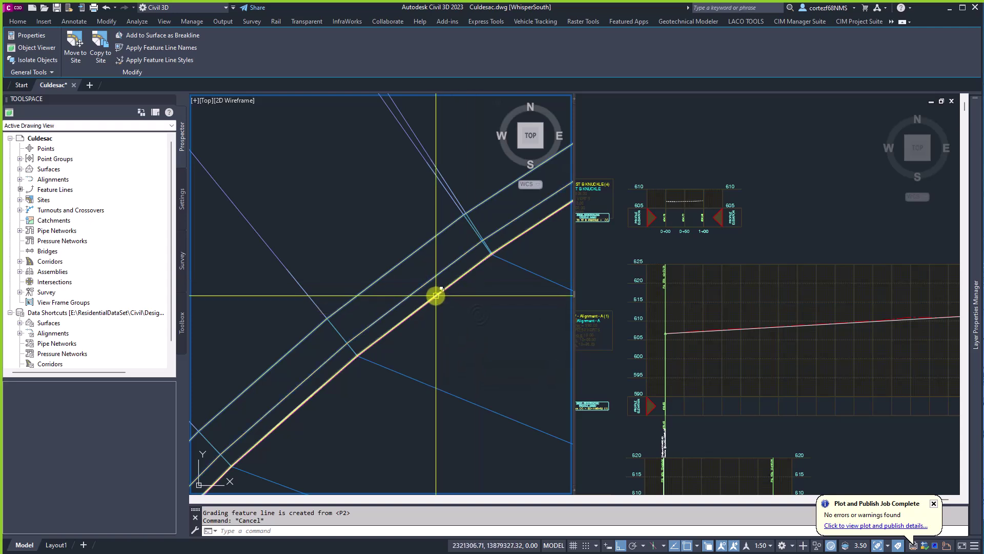
left_click(435, 296)
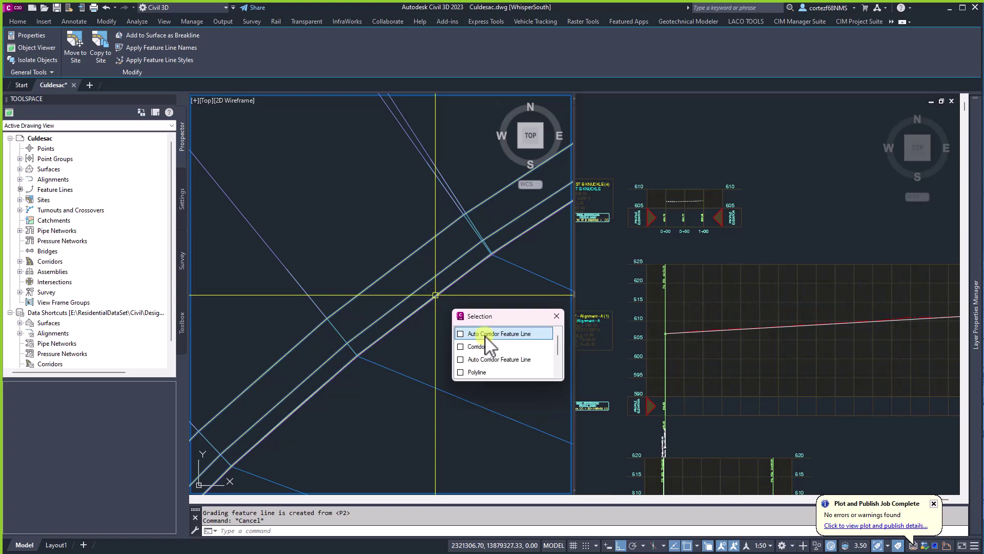
left_click(485, 334)
scroll(420, 296, "up", 3)
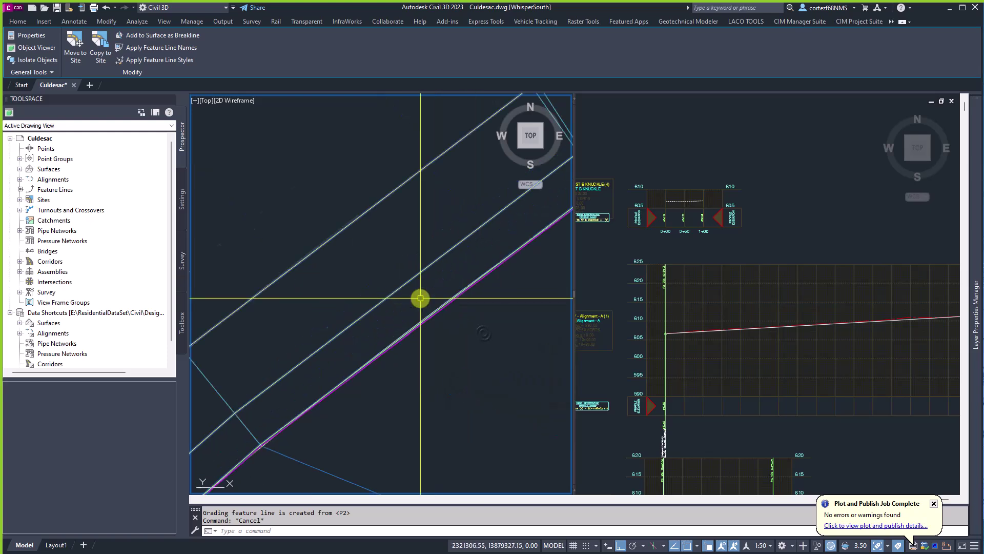
scroll(420, 298, "down", 5)
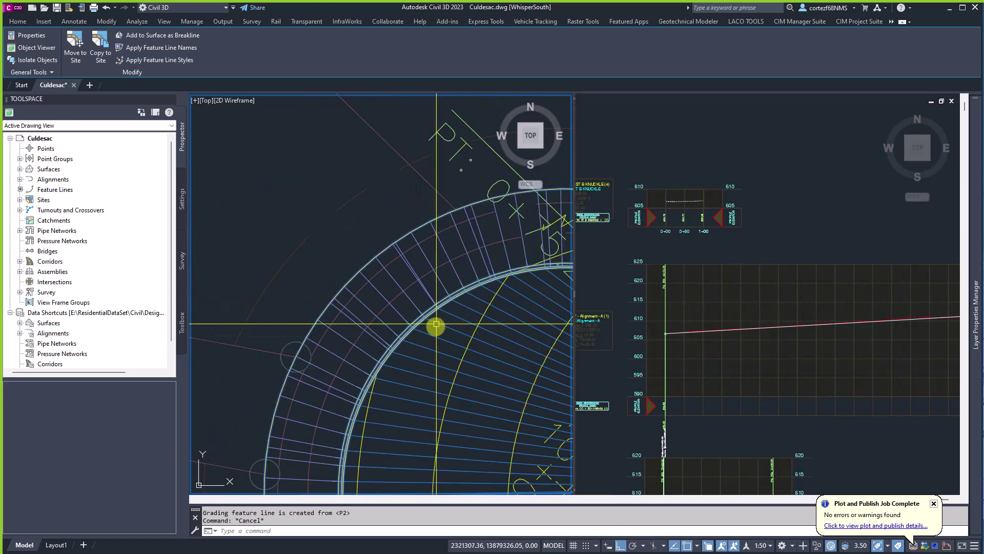
- Add the selected feature lines to the surface as Standard breaklines with the description ST A TO ST B KNUCKLE
right_click(413, 310)
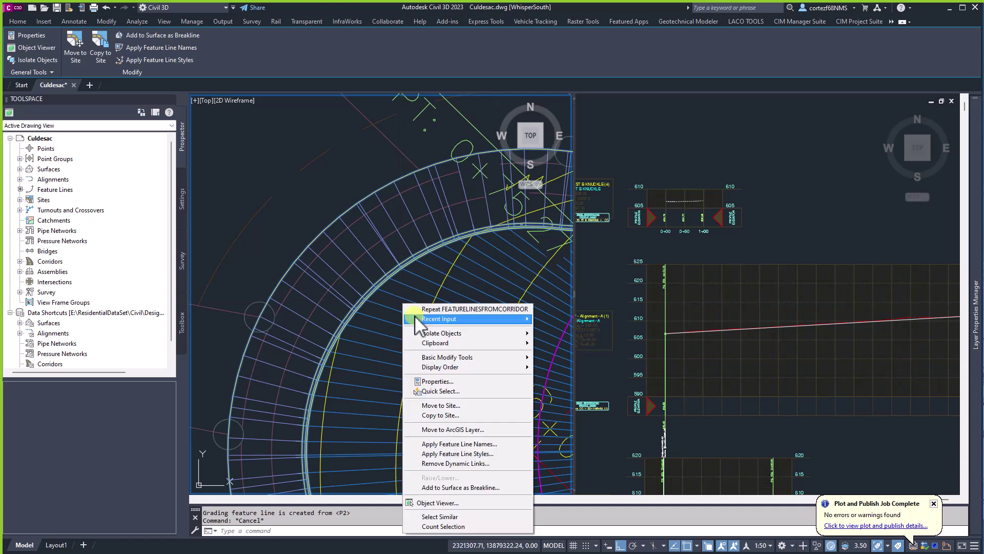
left_click(464, 487)
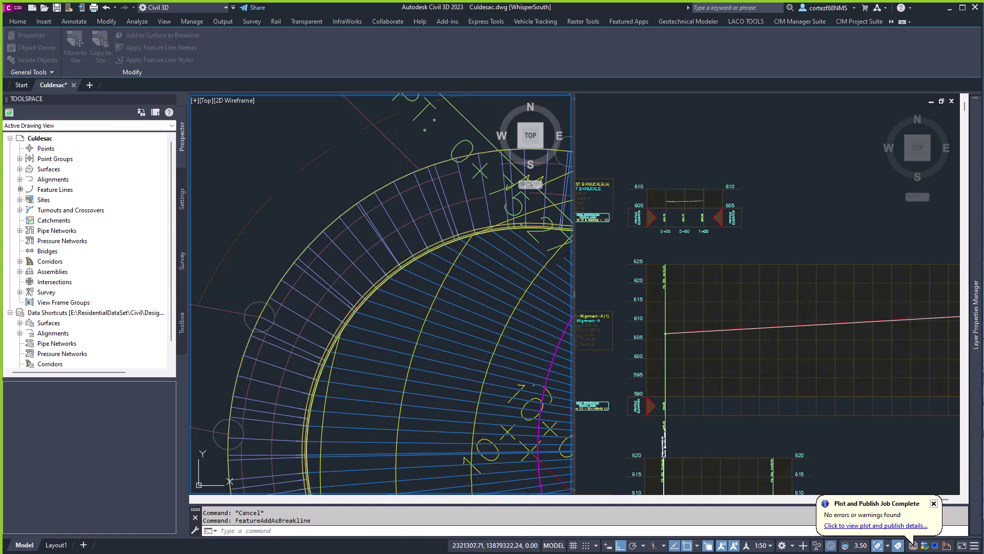
left_click(441, 215)
left_click(415, 242)
left_click(433, 244)
left_click_drag(351, 179, 373, 175)
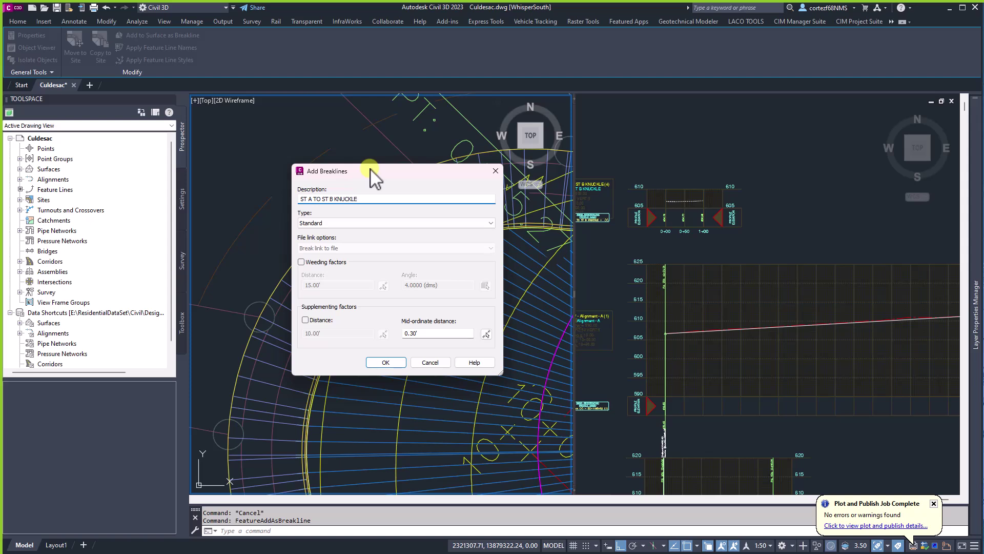
left_click_drag(419, 333, 390, 328)
left_click(385, 362)
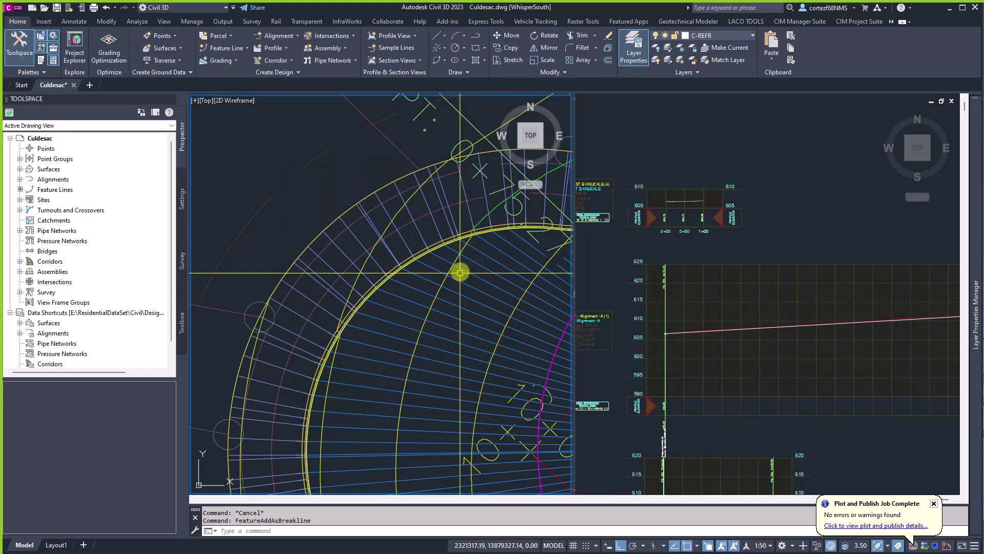
- Raise the starting point of the Alignment - A design profile slightly above the red dashed profile line
scroll(378, 290, "up", 5)
scroll(372, 281, "up", 4)
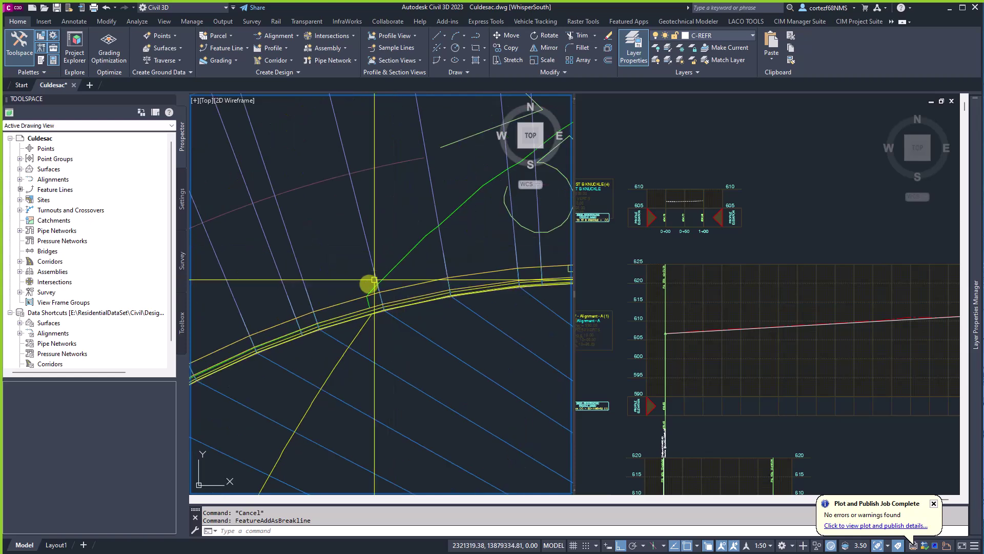
scroll(365, 328, "down", 8)
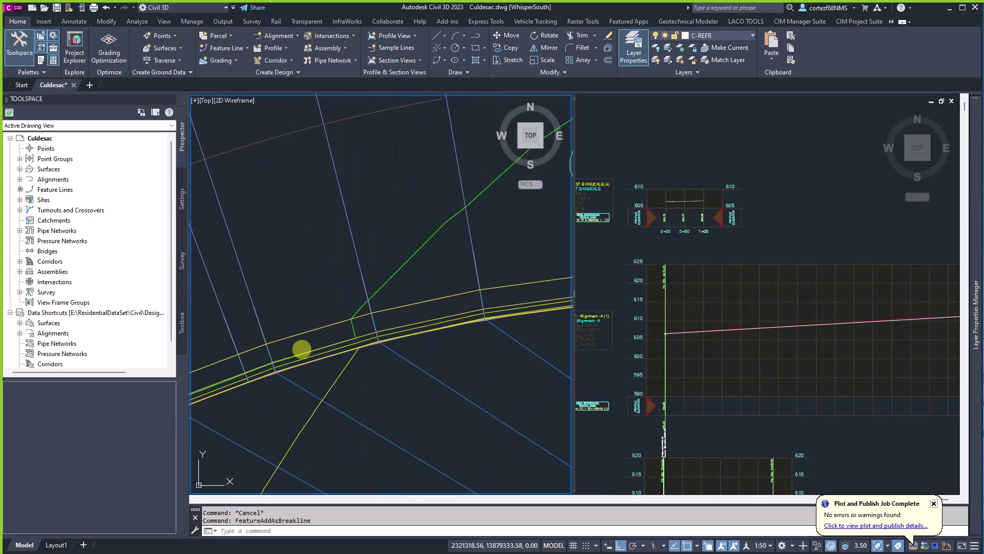
middle_click_drag(327, 286, 327, 204)
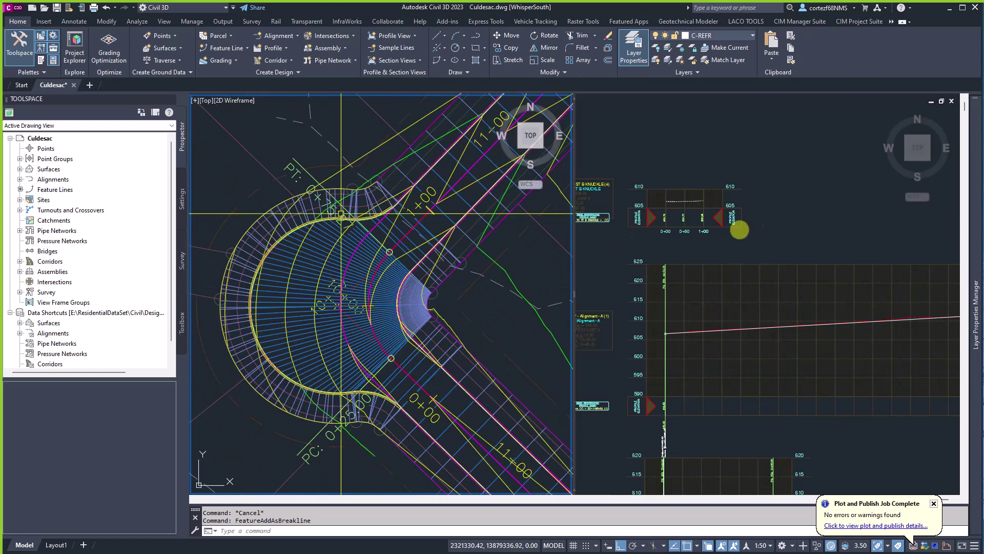
left_click(811, 232)
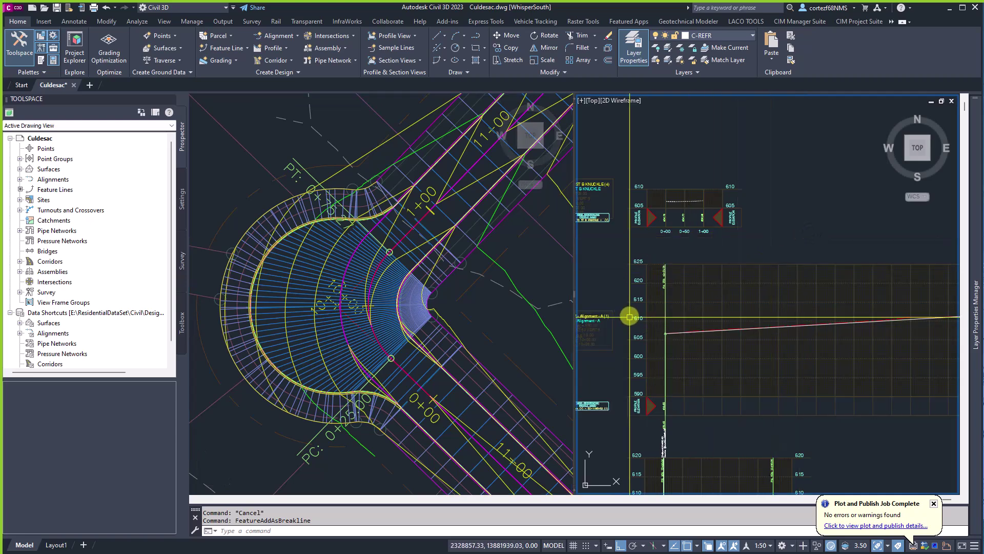
key("Escape")
scroll(616, 289, "up", 6)
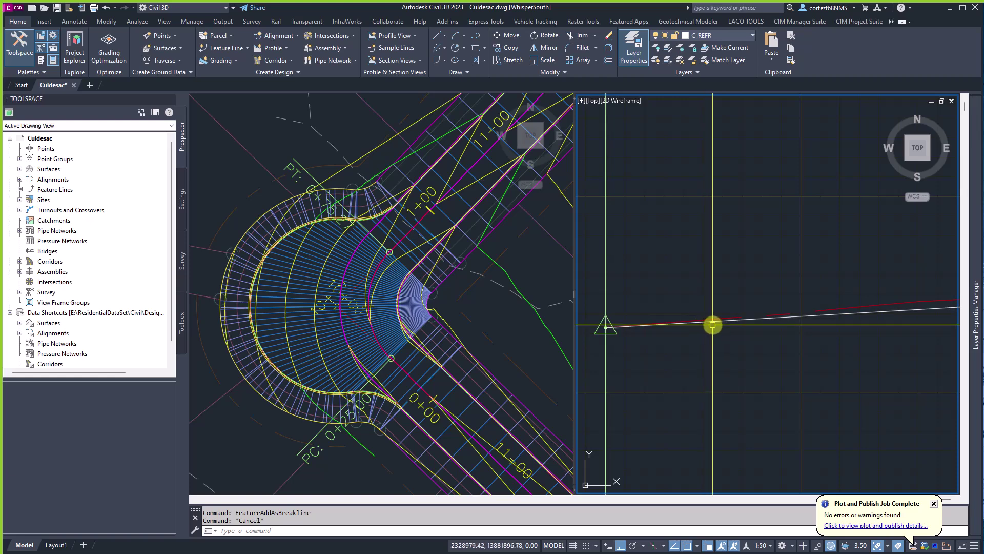
left_click(606, 326)
scroll(646, 345, "down", 4)
left_click(650, 371)
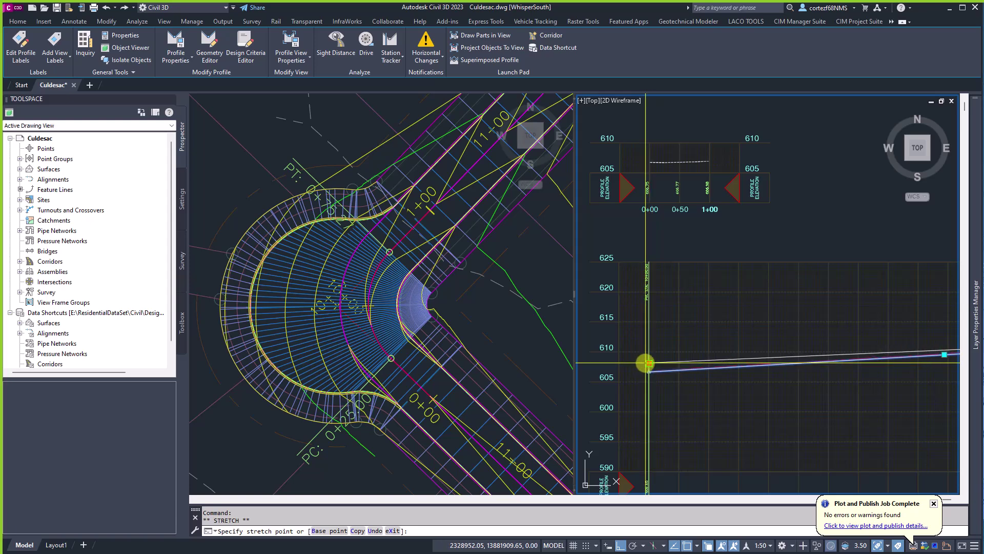
left_click(648, 363)
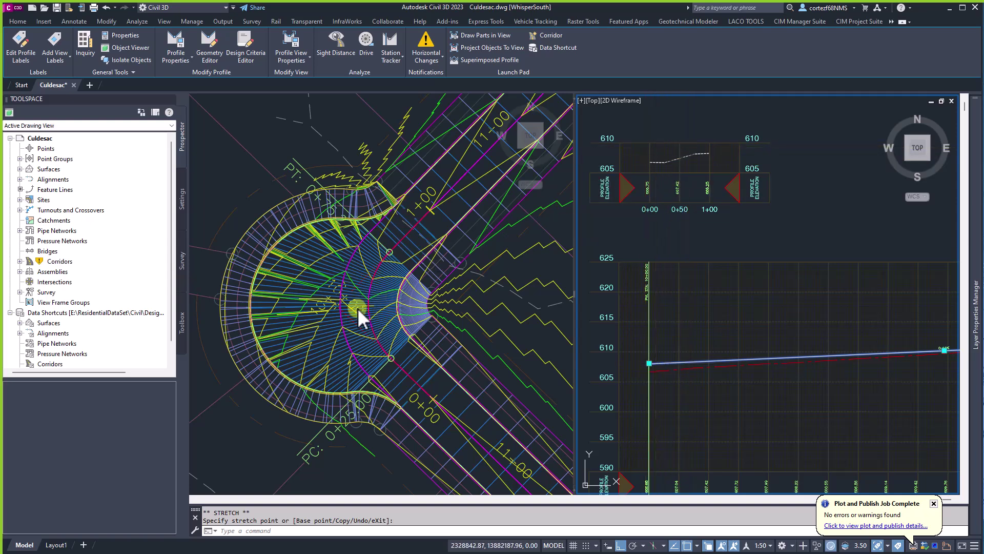
- Clear the profile selection, then rebuild the Streets corridor and the ST A TO ST B KNUCKLE corridor
left_click(256, 179)
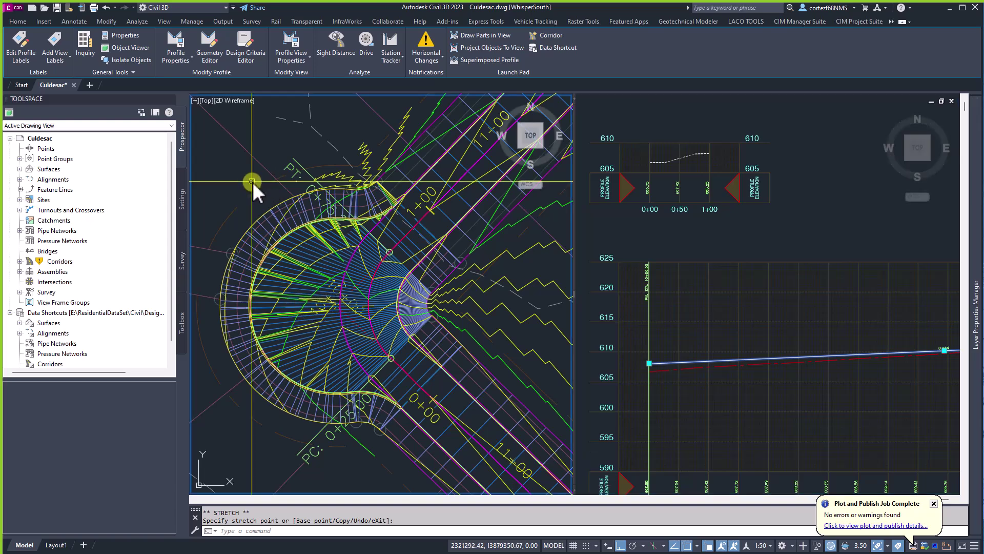
key("Escape")
key("Escape")
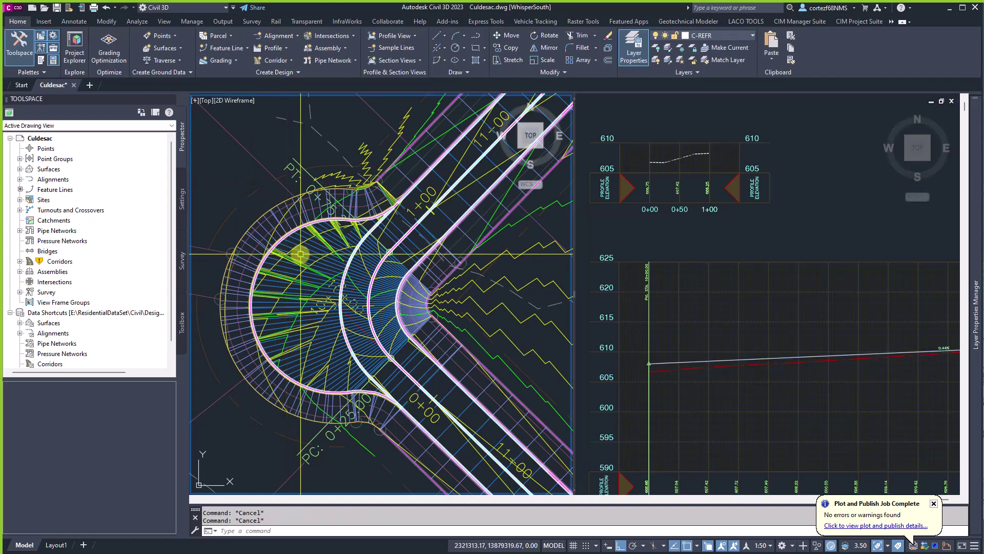
left_click(300, 253)
right_click(347, 359)
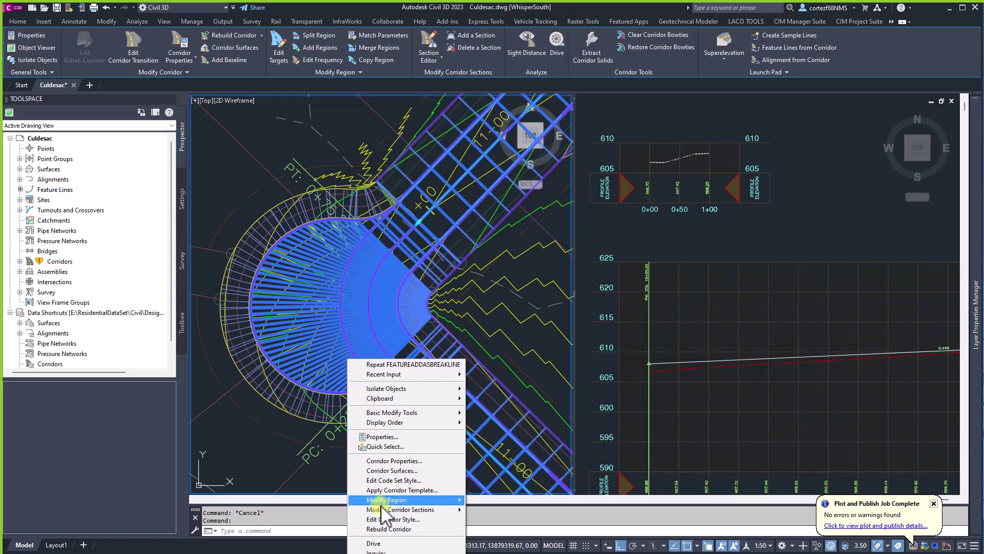
left_click(388, 528)
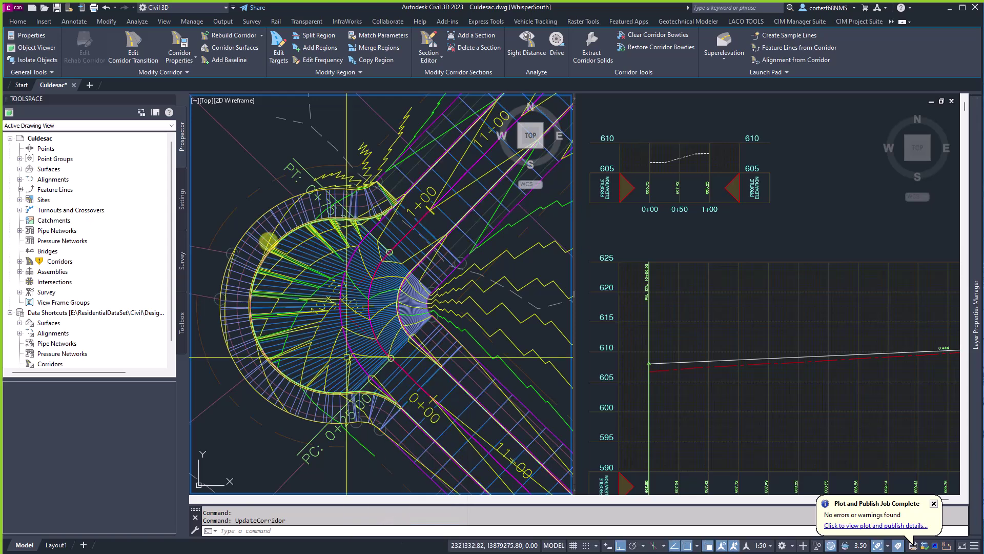
left_click(258, 236)
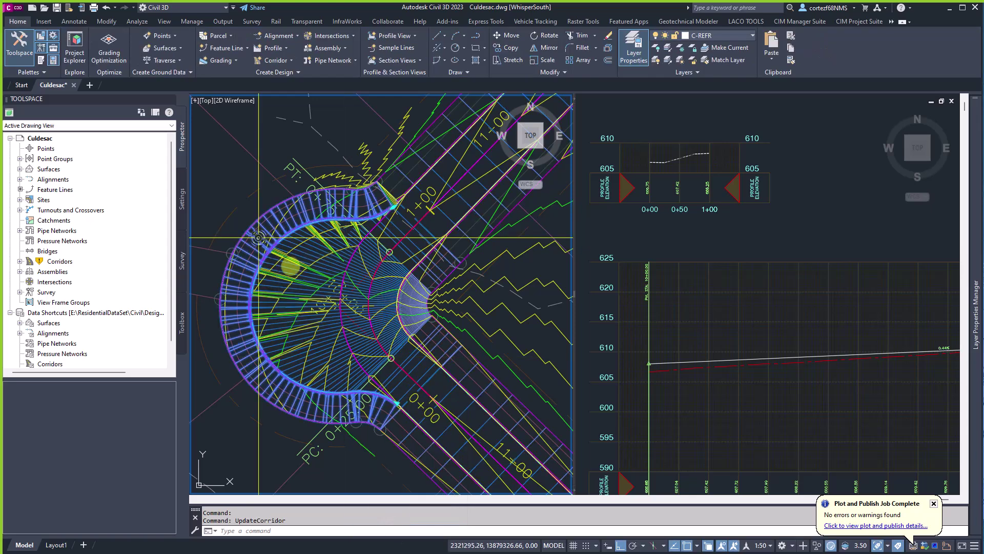
right_click(308, 289)
left_click(341, 453)
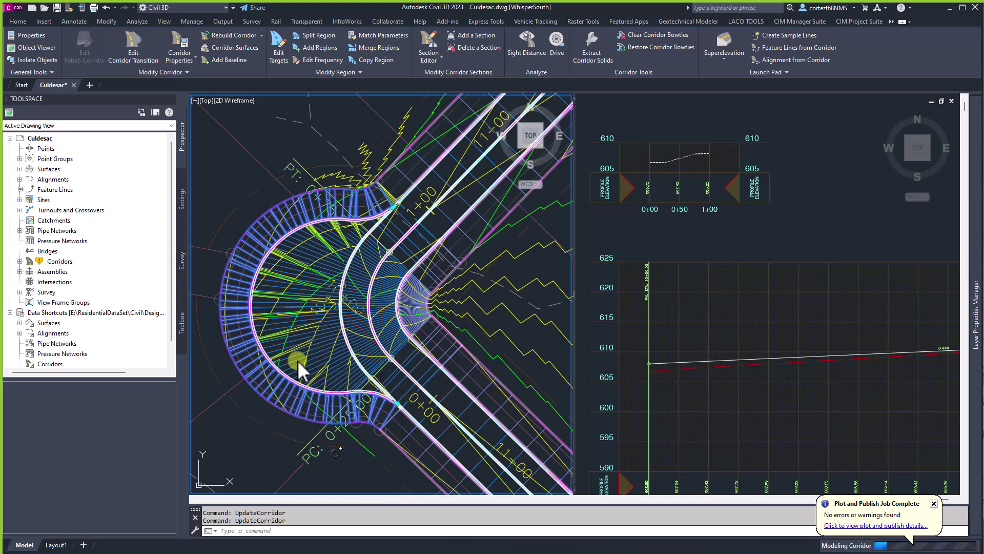
key("Escape")
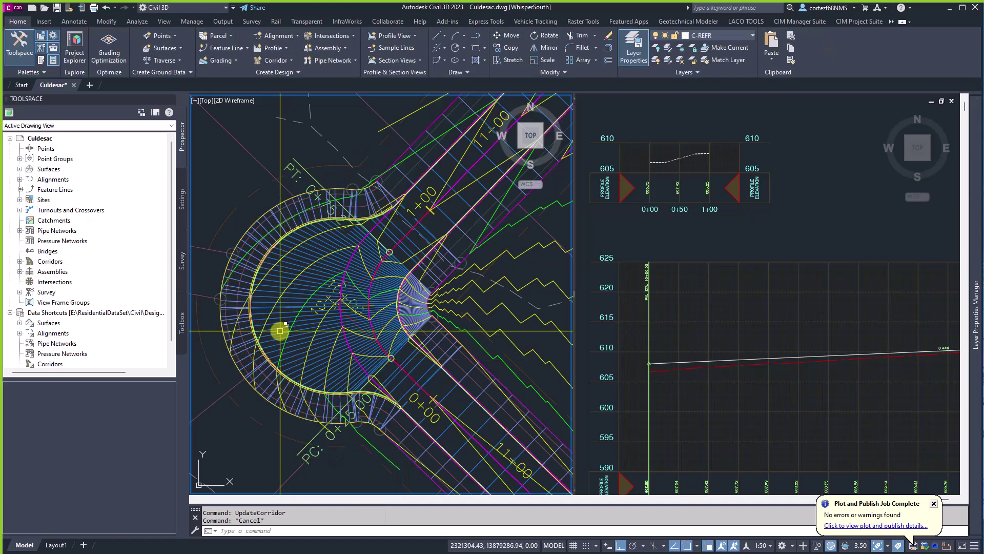
- Set both the ST A TO ST B KNUCKLE and Streets corridors to rebuild automatically
left_click(19, 261)
left_click(69, 272)
right_click(69, 272)
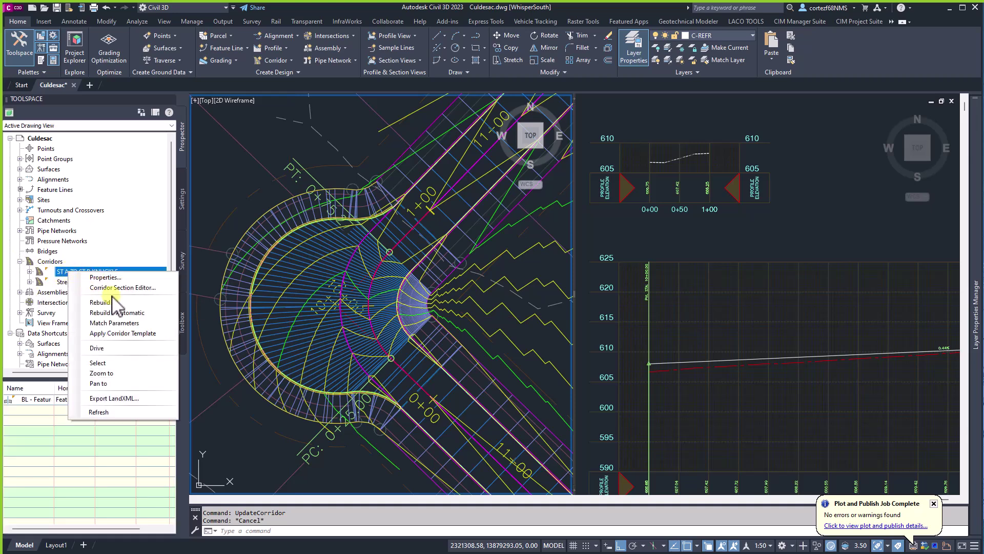
left_click(106, 310)
left_click(66, 282)
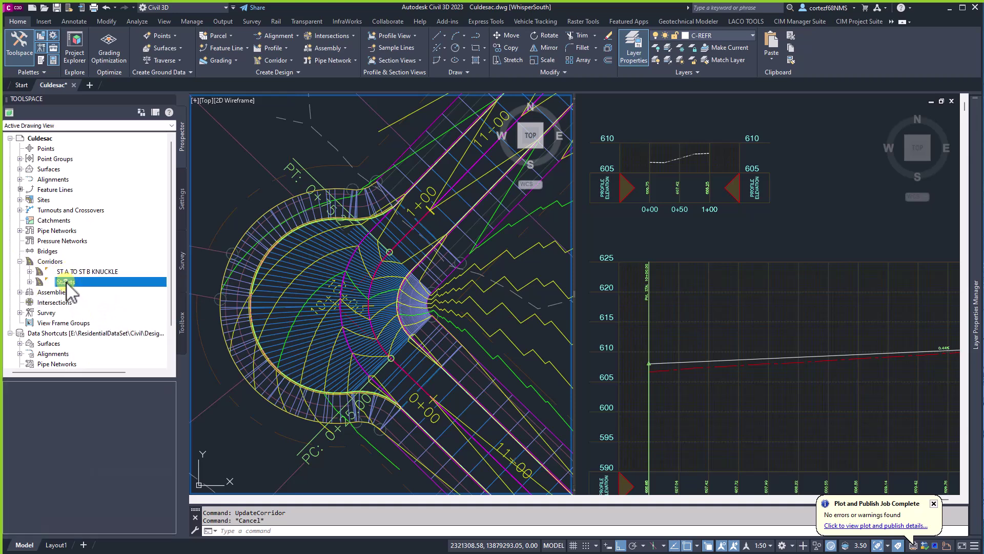
right_click(65, 282)
left_click(105, 321)
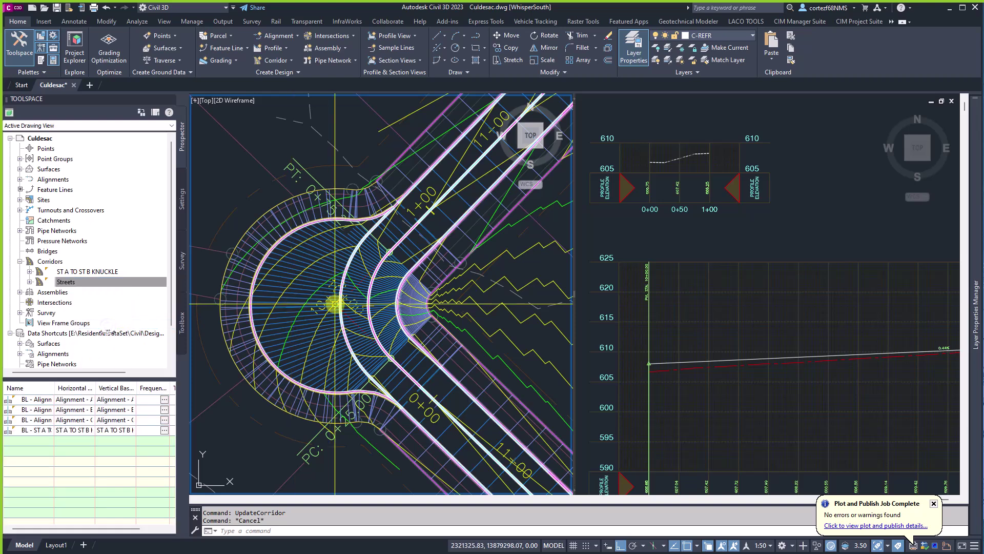
- Stretch the starting point of the Alignment - A design profile down to the start of the red dashed profile line
left_click(654, 259)
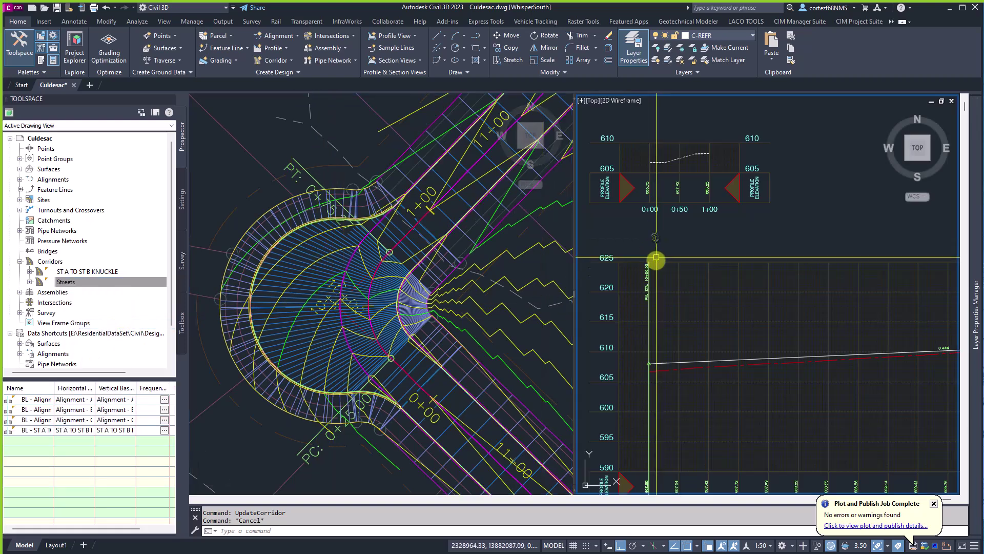
scroll(654, 359, "up", 5)
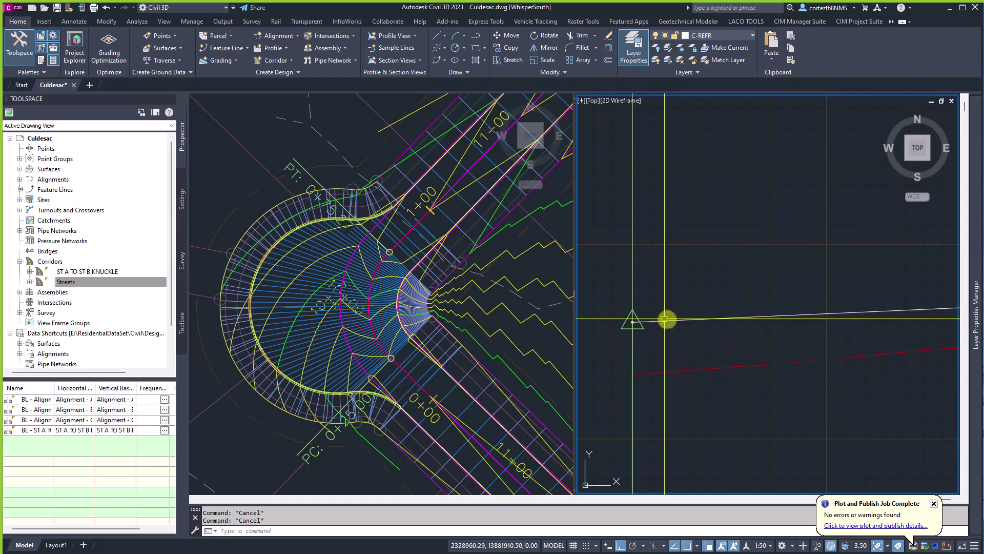
left_click(686, 320)
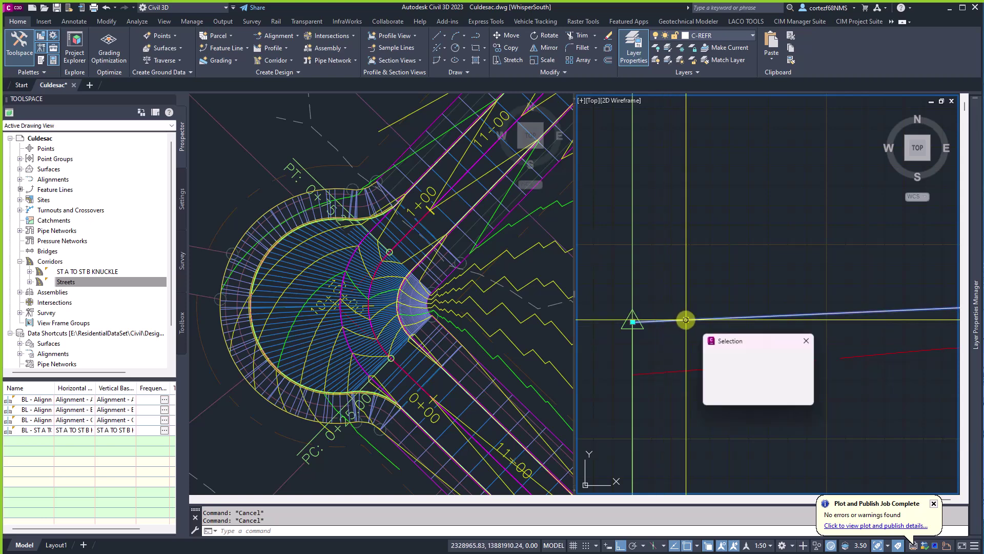
left_click(633, 322)
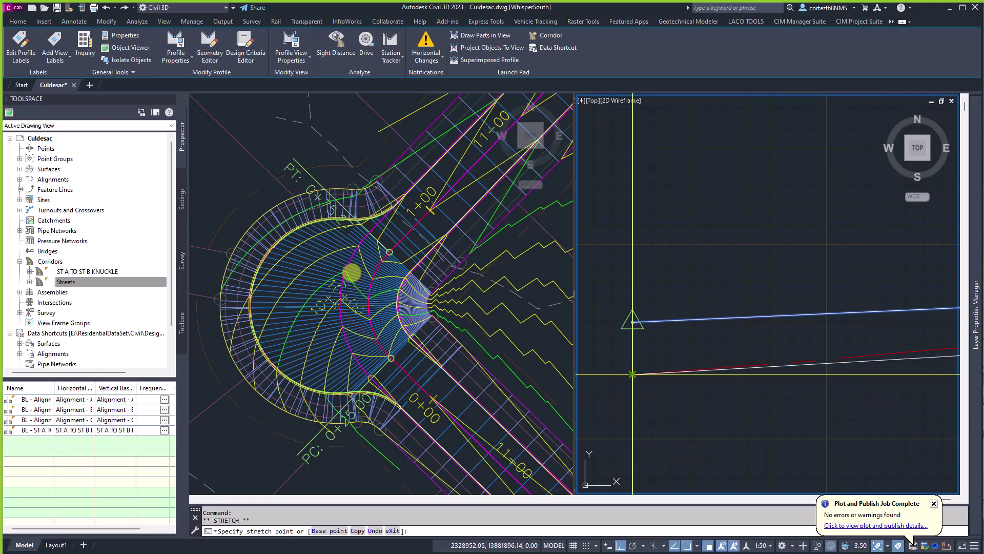
left_click(352, 272)
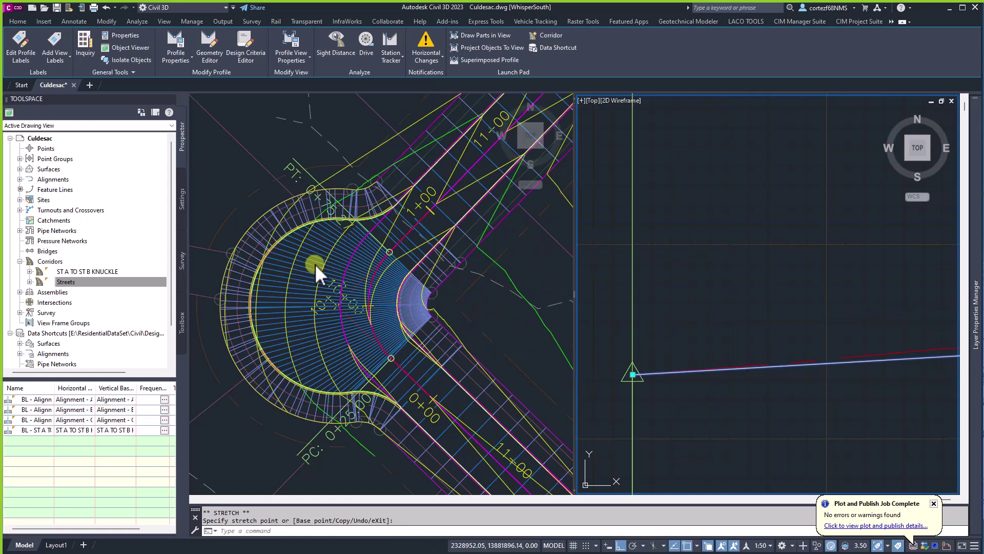
- Clear the profile selection and place a point with the nearest snap on the magenta curve through the knuckle bulb in plan
left_click(248, 198)
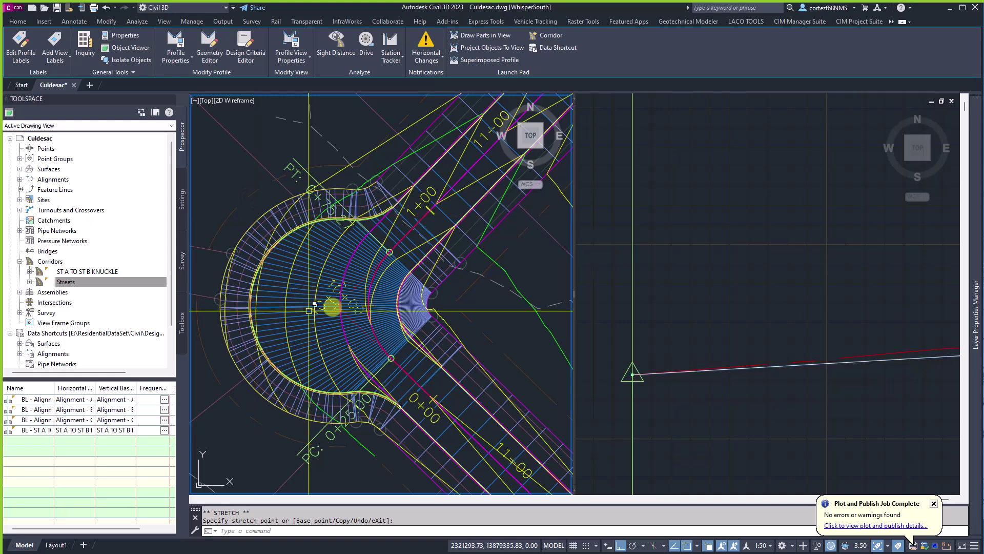
key("Escape")
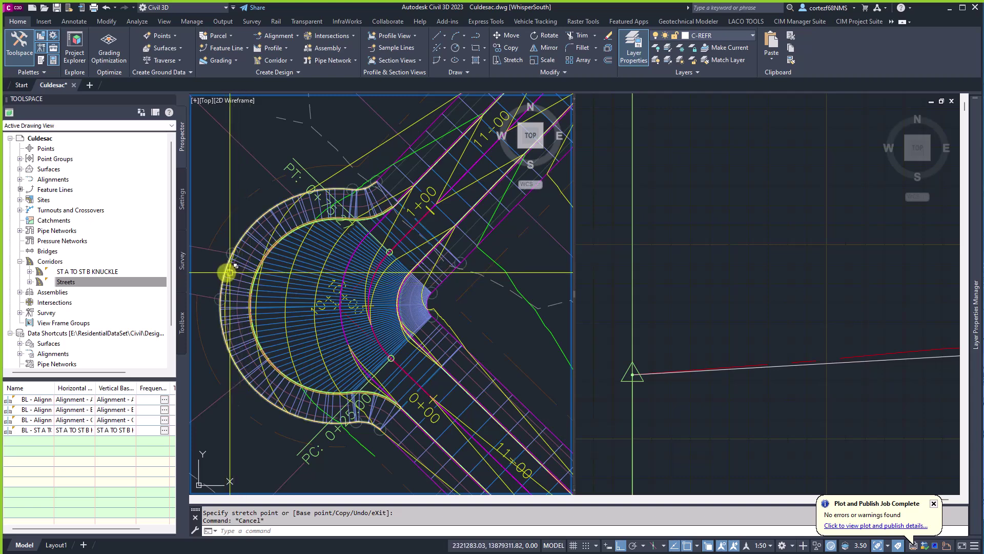
mouse_move(280, 278)
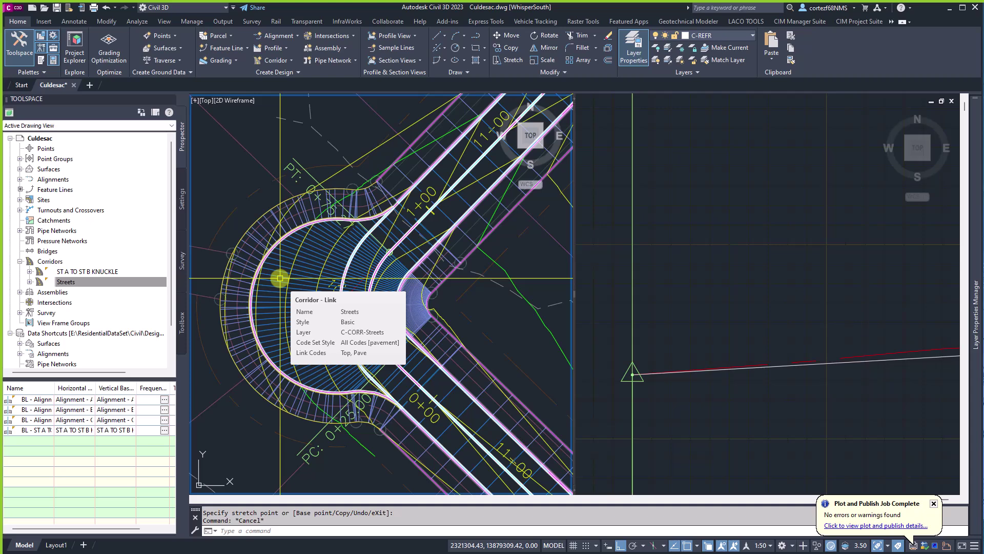
type("POI")
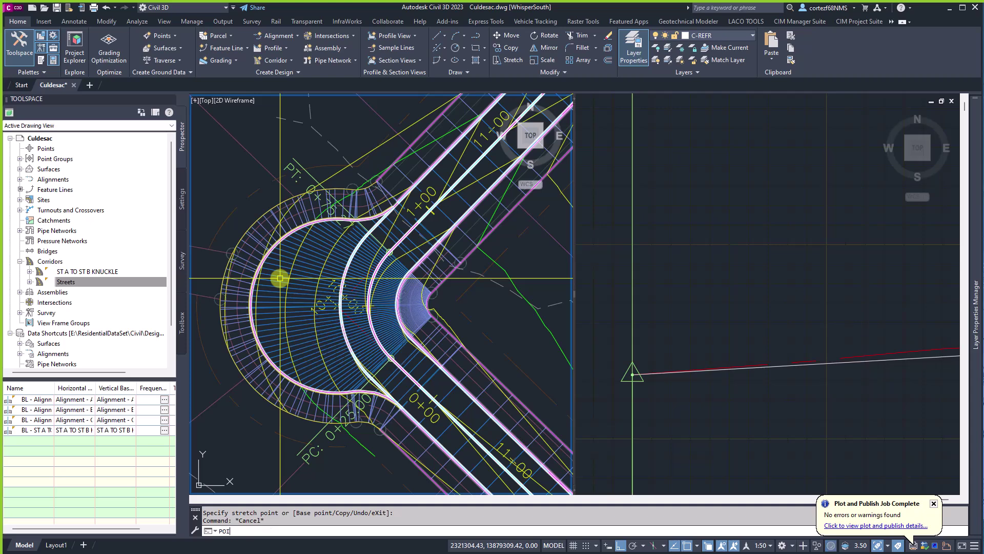
type("NT")
key("Return")
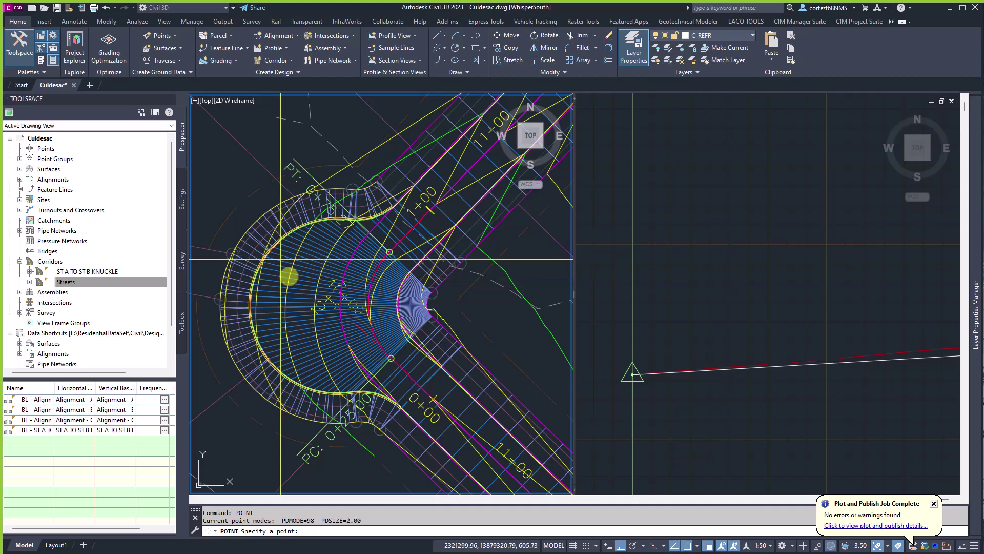
type("NEA")
key("Return")
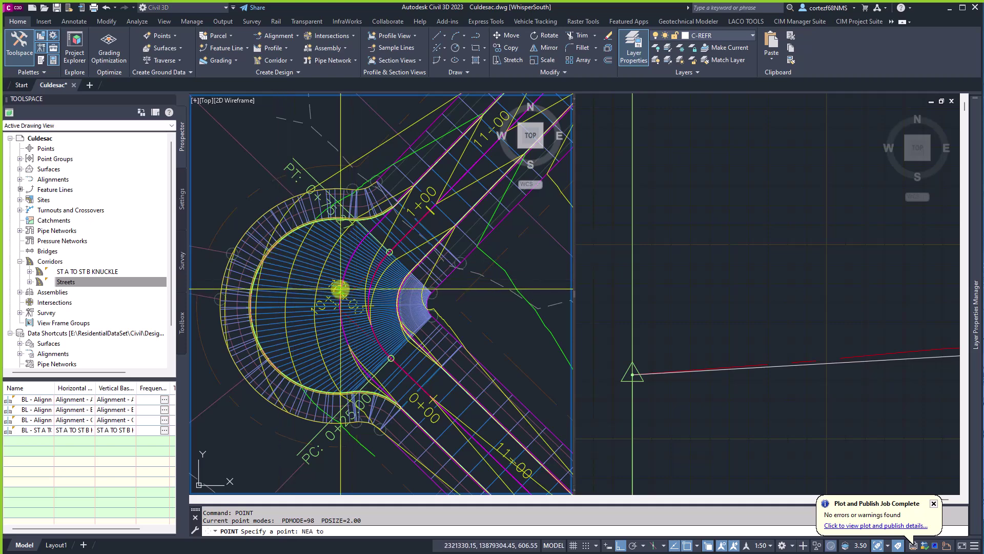
left_click(340, 290)
key("Return")
scroll(341, 285, "up", 3)
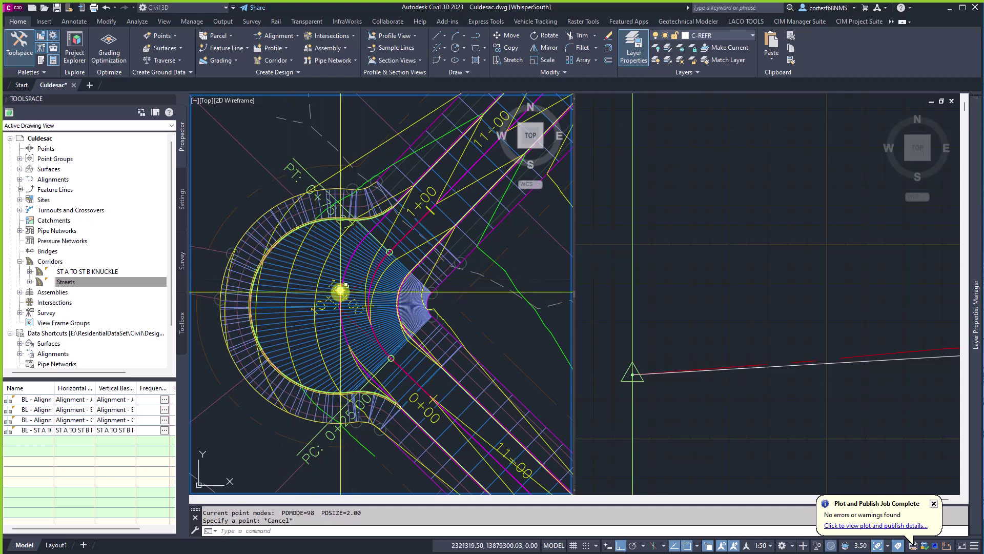
key("Escape")
- Start Project Objects To Profile View from the knuckle's profile view and choose the new point in plan
left_click(700, 297)
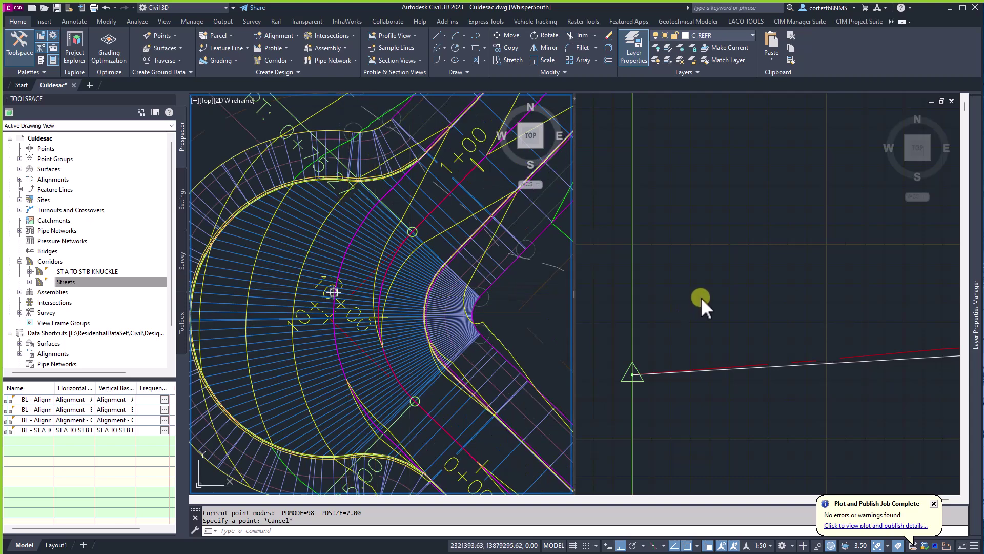
scroll(698, 294, "down", 3)
middle_click_drag(699, 295, 716, 191)
scroll(716, 174, "up", 3)
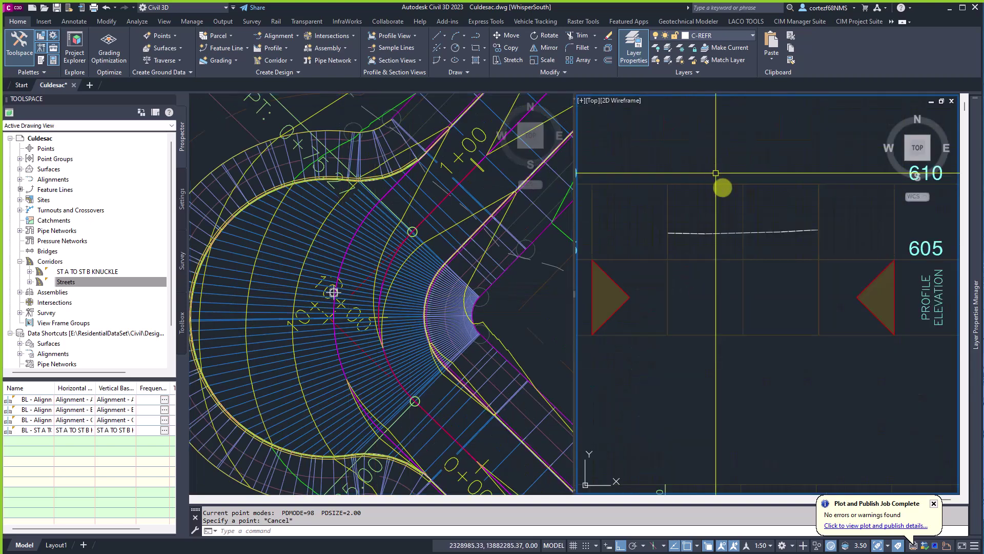
middle_click_drag(717, 226, 738, 233)
left_click(728, 229)
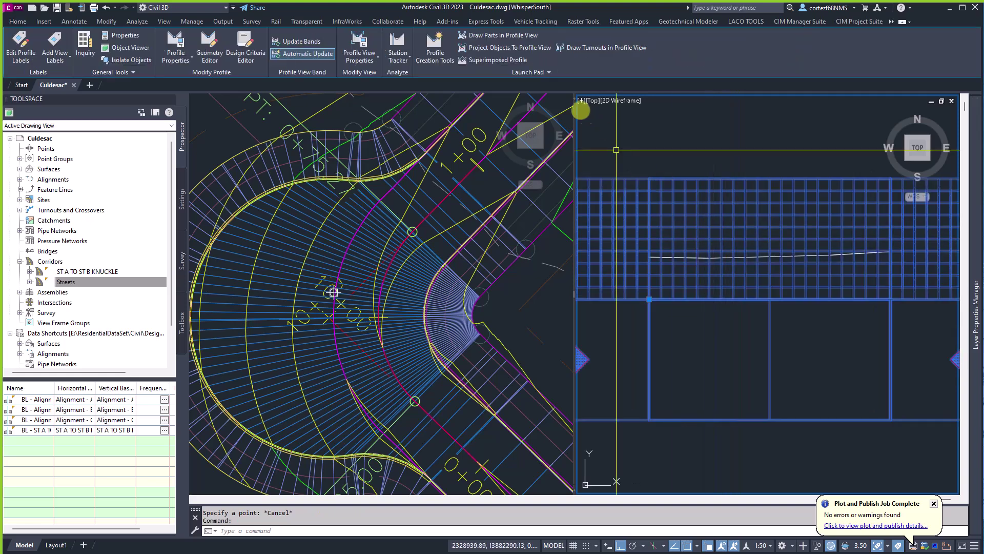
left_click(494, 49)
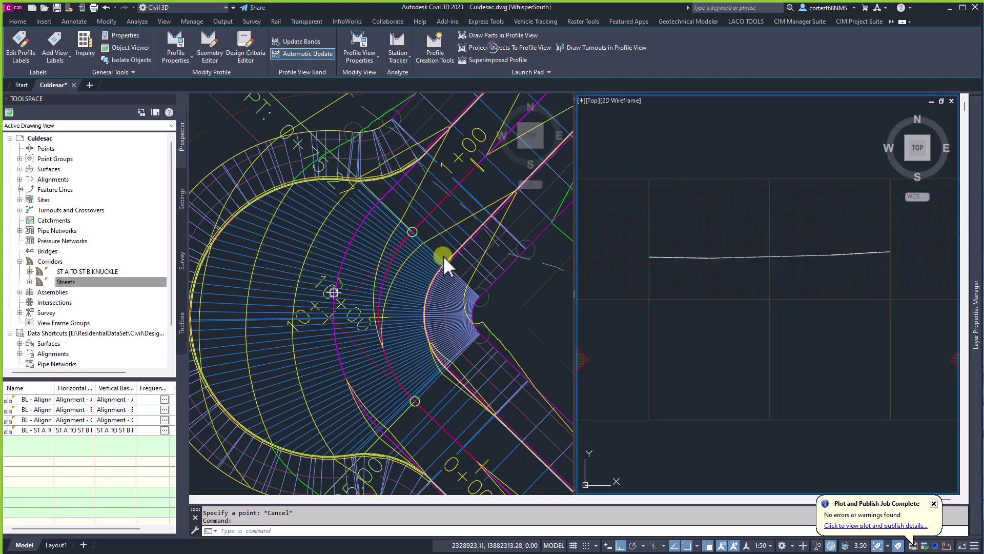
left_click(354, 302)
scroll(352, 292, "up", 6)
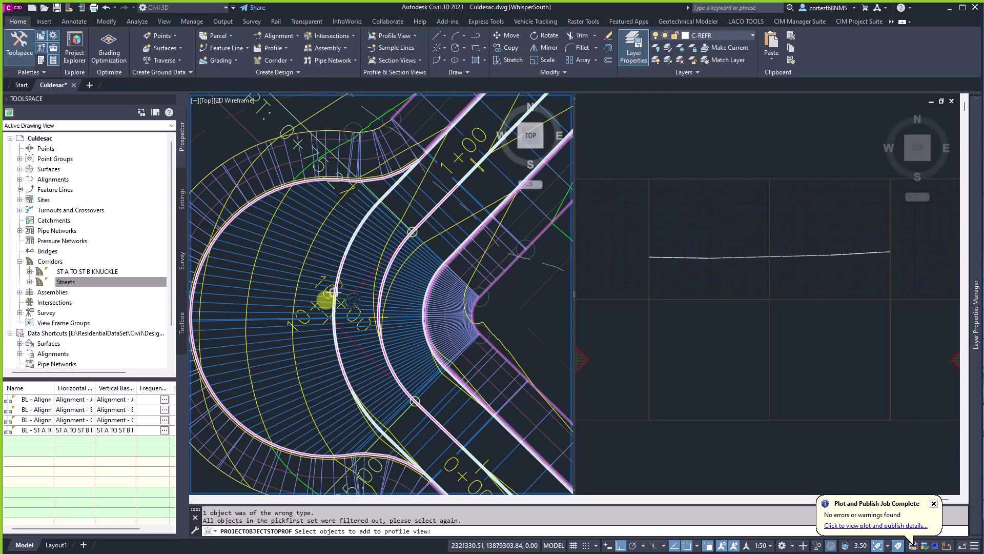
left_click(374, 268)
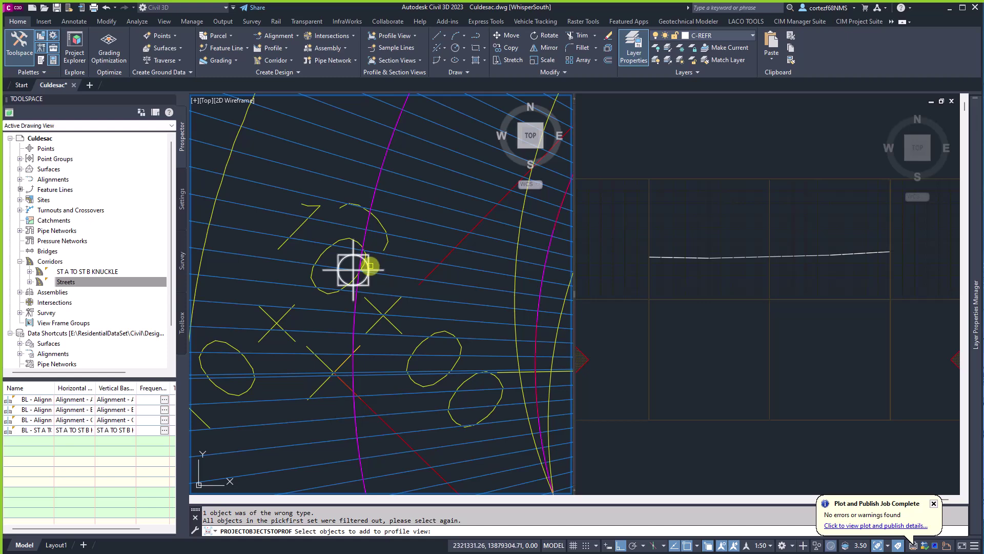
right_click(446, 302)
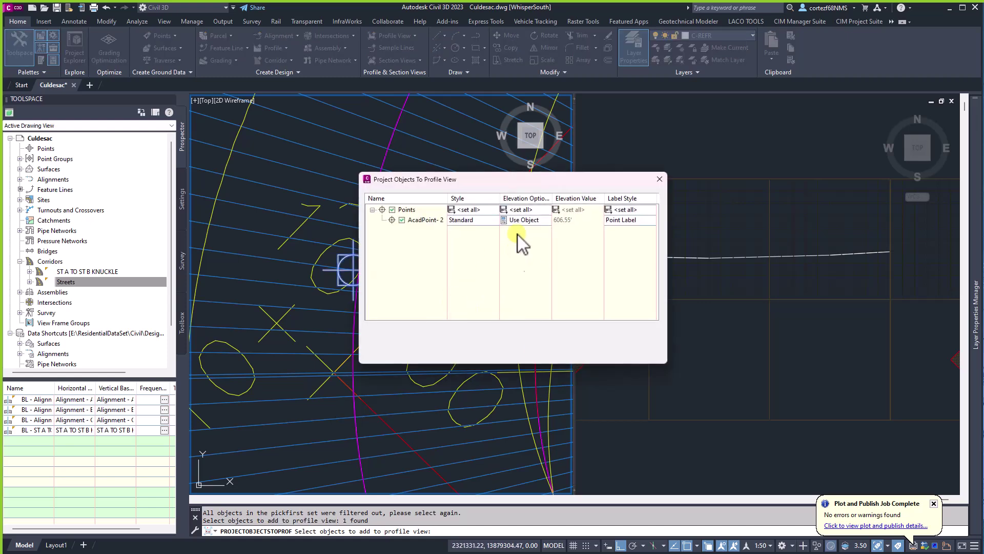
- Project the point with its elevation option set to Manual, placing it on the profile view's 605 line
left_click(525, 210)
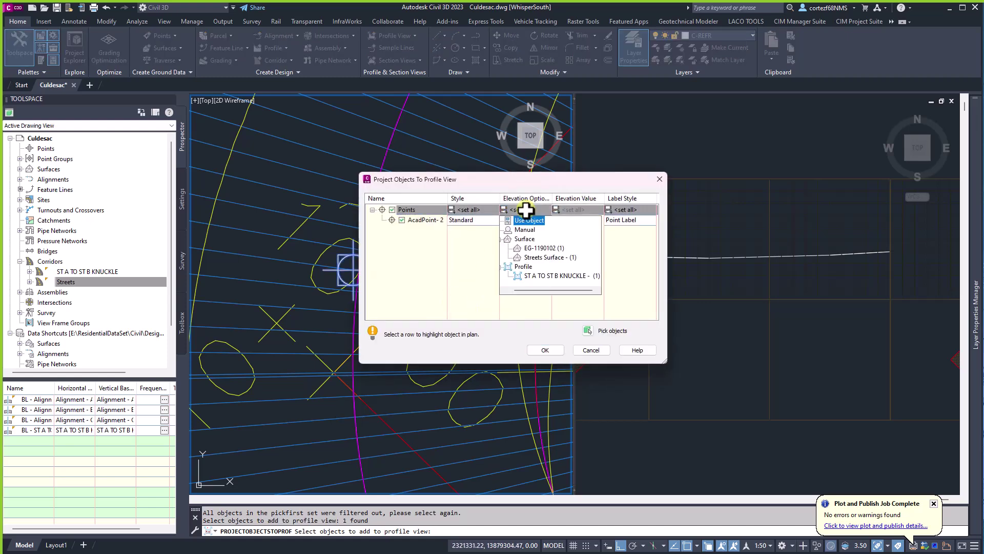
left_click(524, 228)
left_click(575, 221)
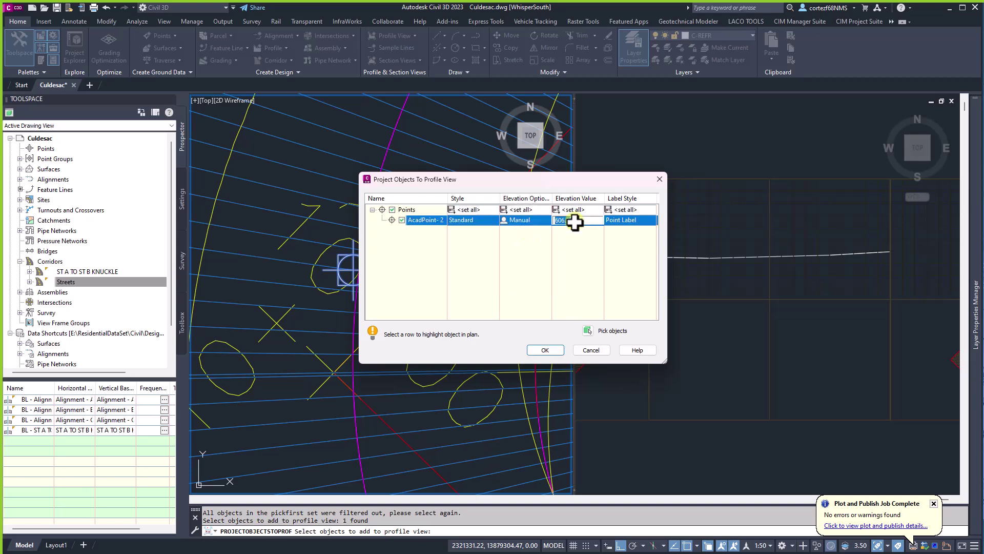
left_click(546, 350)
left_click(785, 267)
scroll(779, 162, "down", 4)
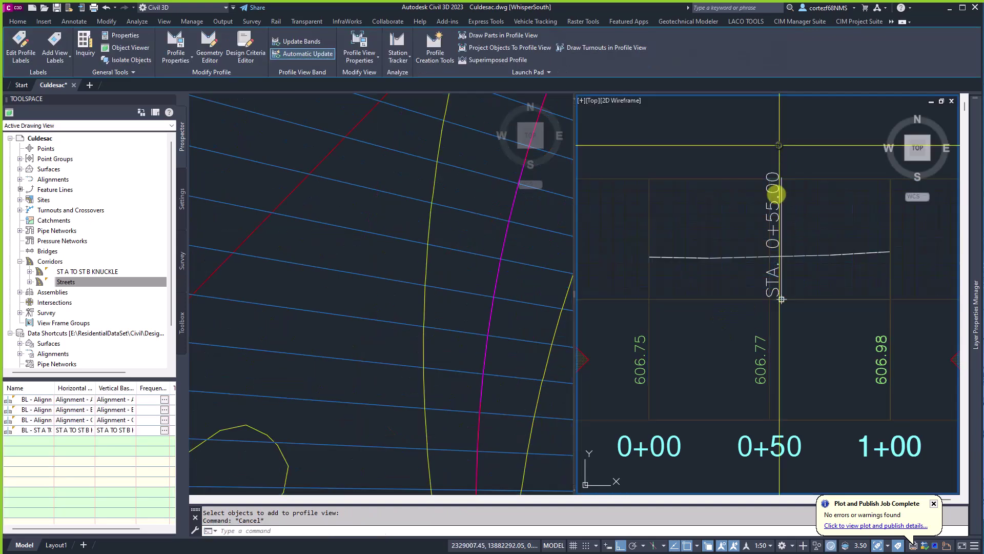
key("Escape")
key("Escape")
- Move the point in plan along the magenta knuckle curve to station 0+57.00
left_click(503, 272)
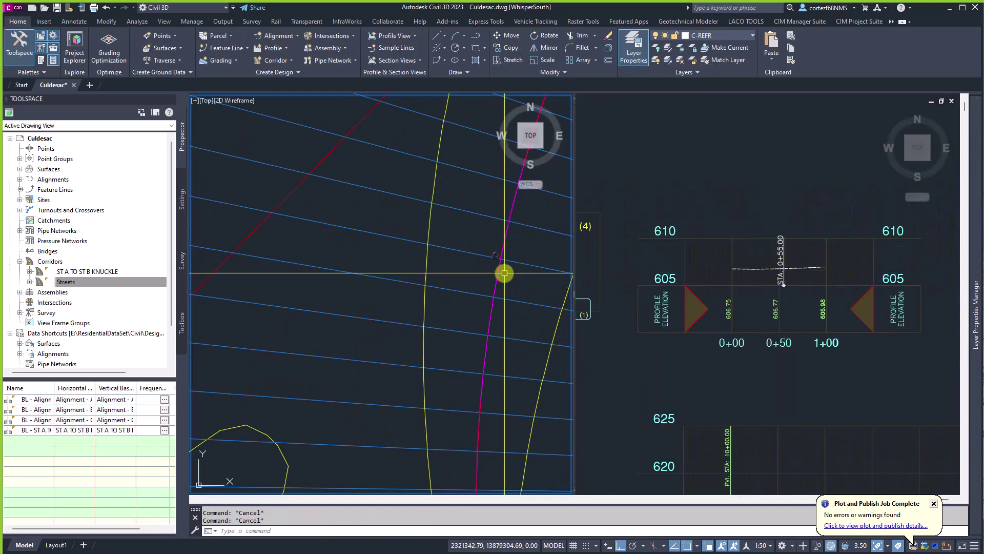
scroll(433, 282, "up", 5)
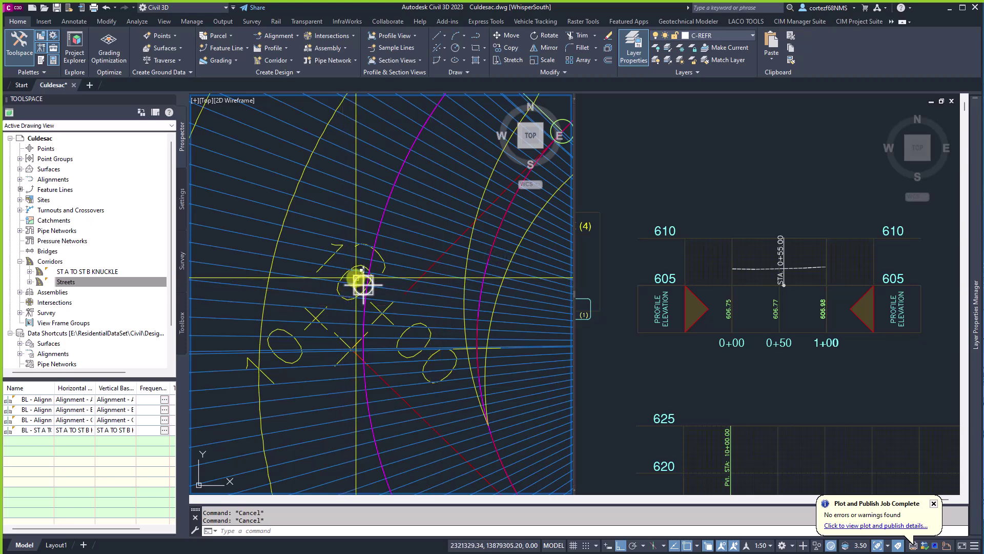
left_click(356, 277)
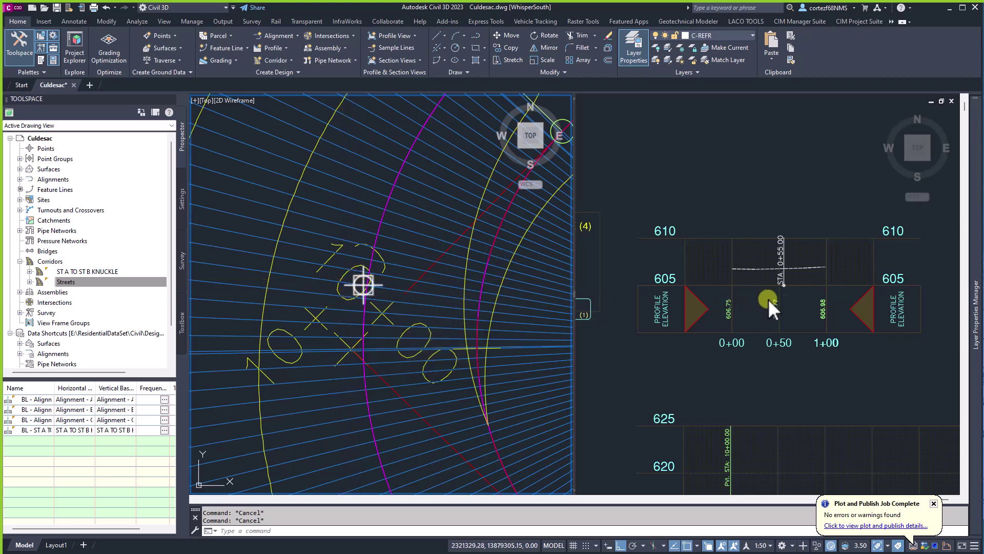
left_click(784, 283)
scroll(787, 283, "up", 6)
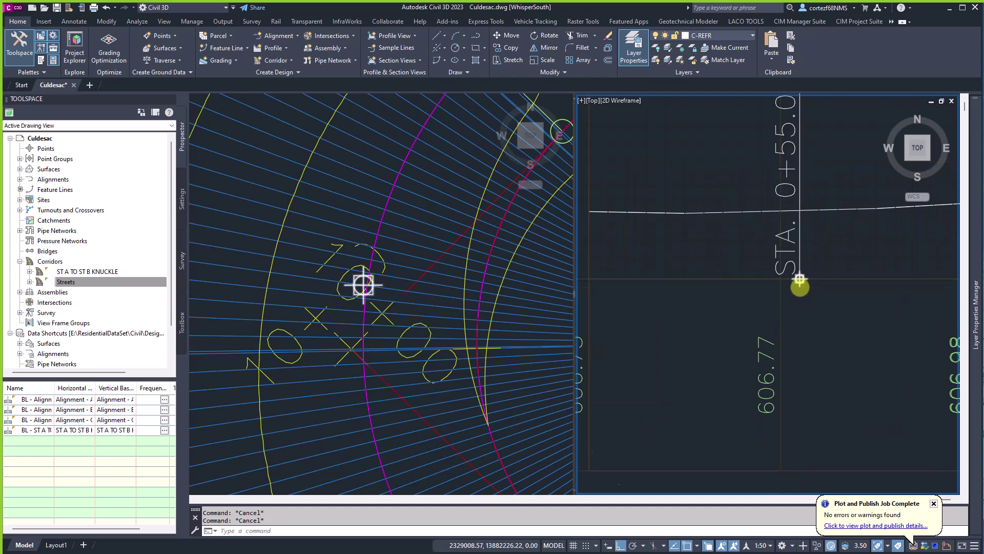
scroll(799, 281, "down", 3)
left_click(329, 271)
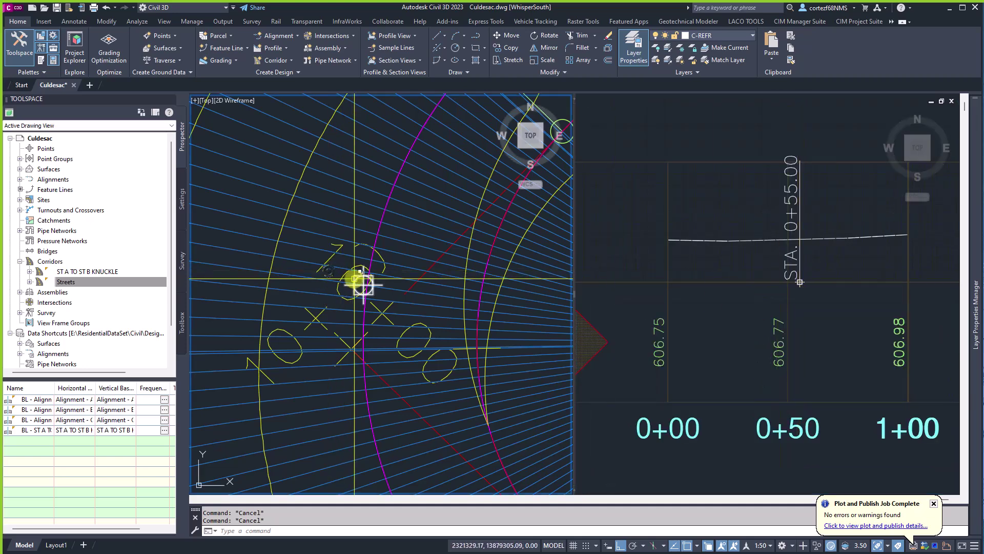
left_click(354, 279)
left_click(364, 282)
left_click(363, 284)
left_click(371, 259)
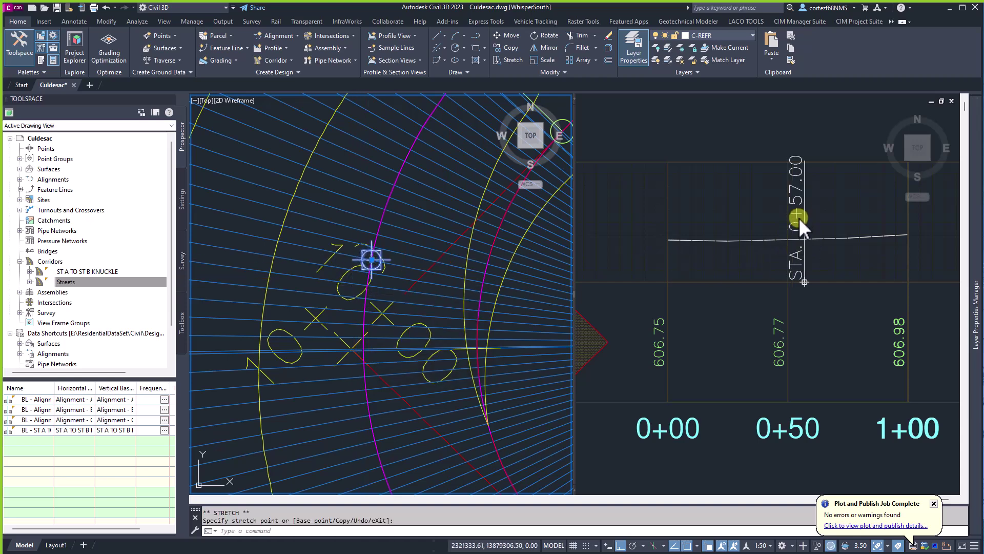
- Open the Profile Layout Tools for the ST A TO ST B KNUCKLE design profile and place them over the drawing area
left_click(724, 134)
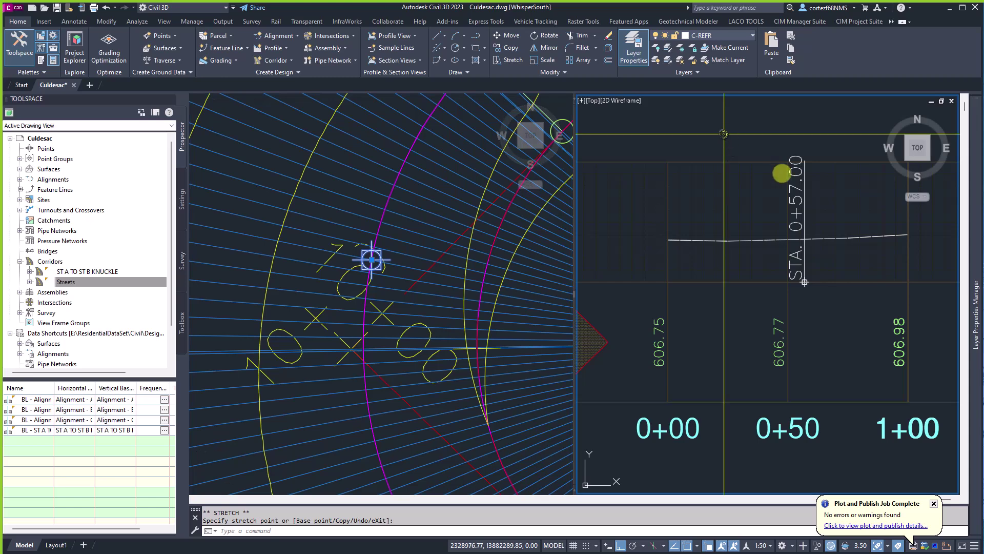
scroll(815, 235, "up", 4)
left_click(802, 230)
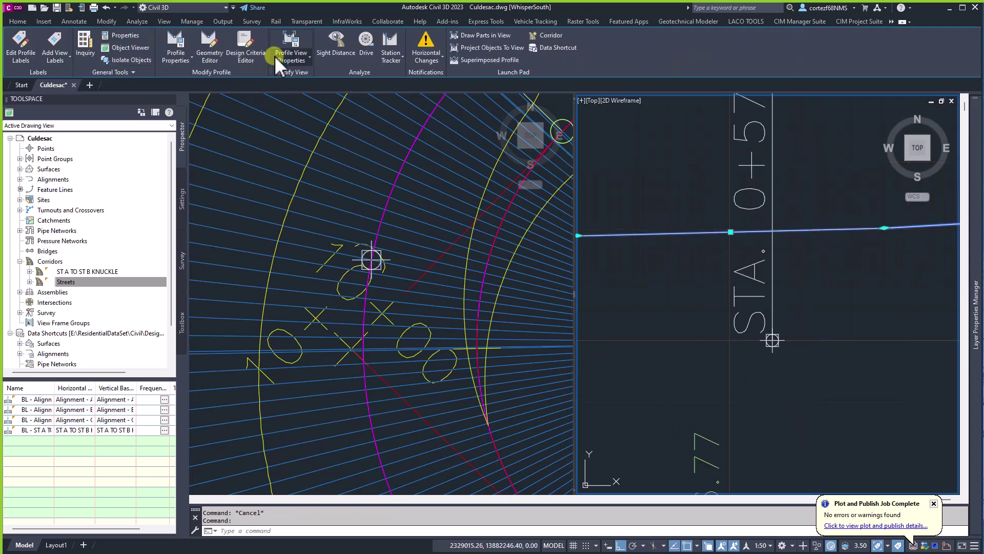
left_click(208, 43)
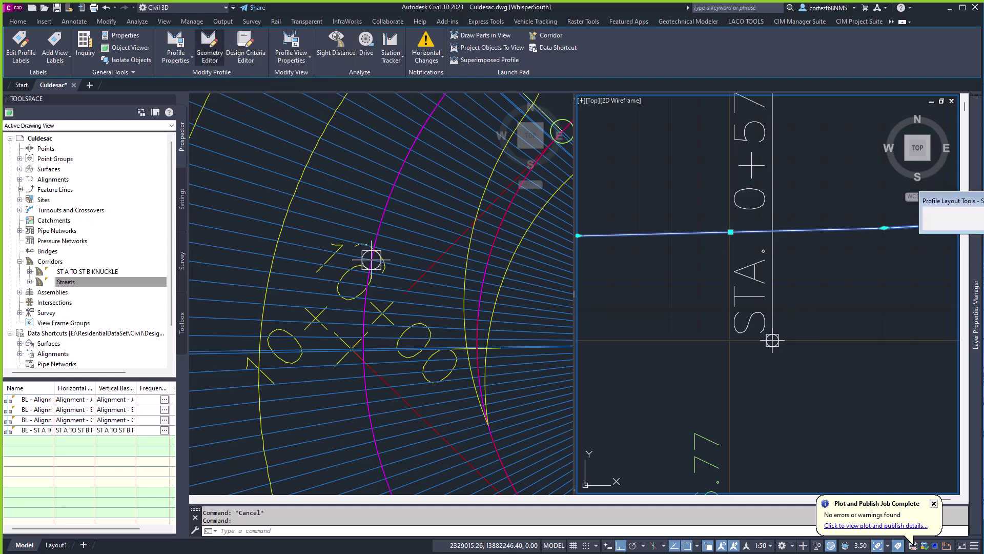
left_click_drag(948, 201, 533, 185)
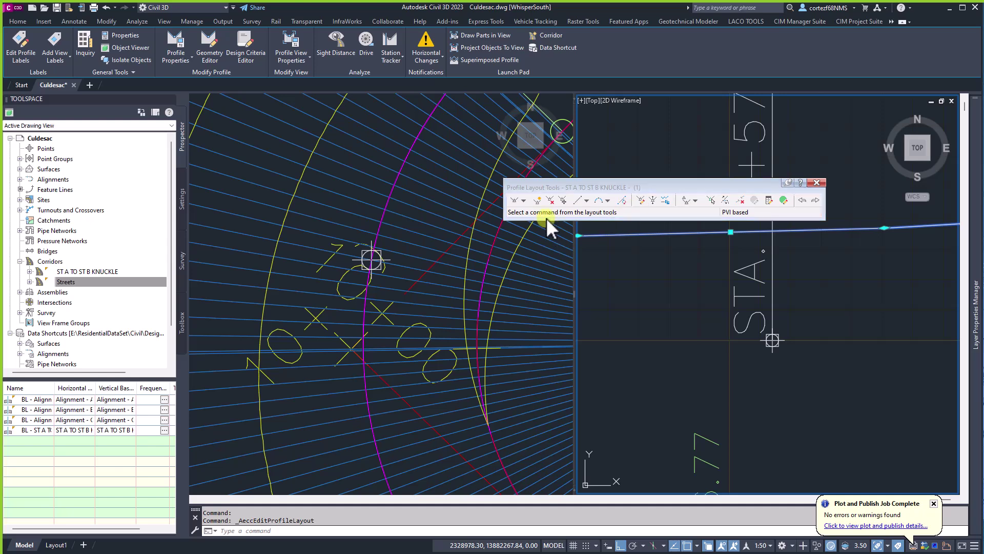
- Insert a PVI in the knuckle profile at station 0+57.00, elevation 606.29', on the projected point's station line, and check the knuckle contours in plan
left_click(538, 201)
type("nea")
key("Return")
left_click(771, 262)
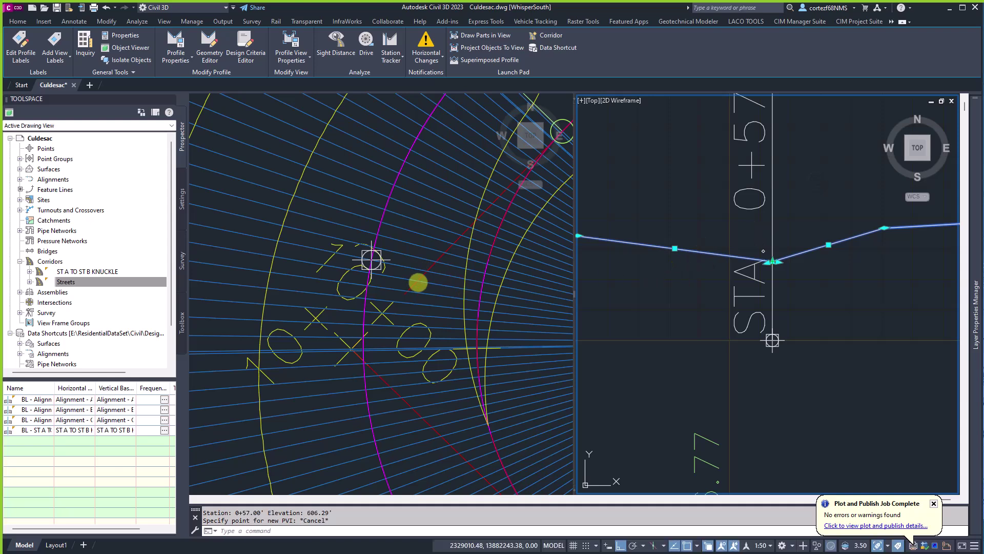
key("Escape")
key("Escape")
left_click(369, 267)
scroll(394, 264, "down", 5)
scroll(393, 269, "up", 2)
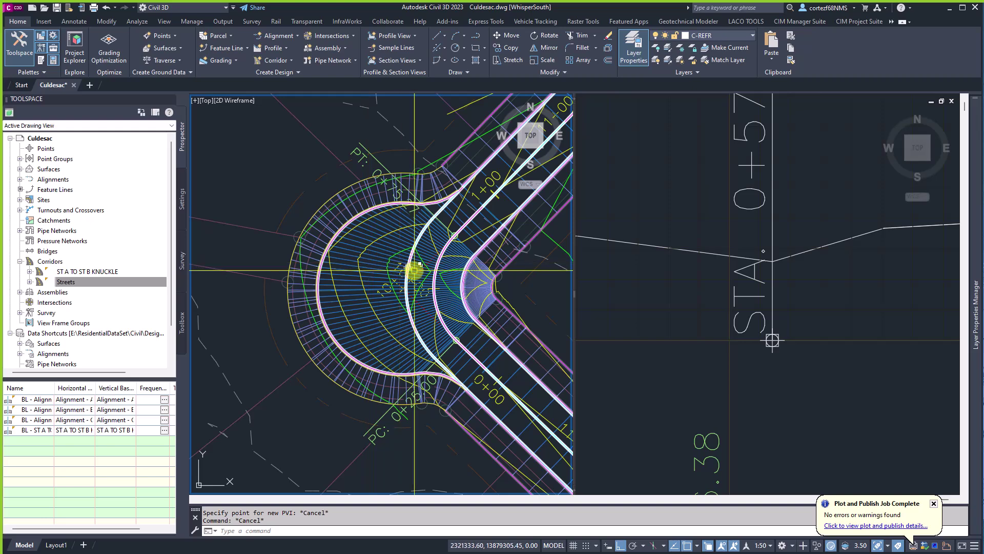
key("Escape")
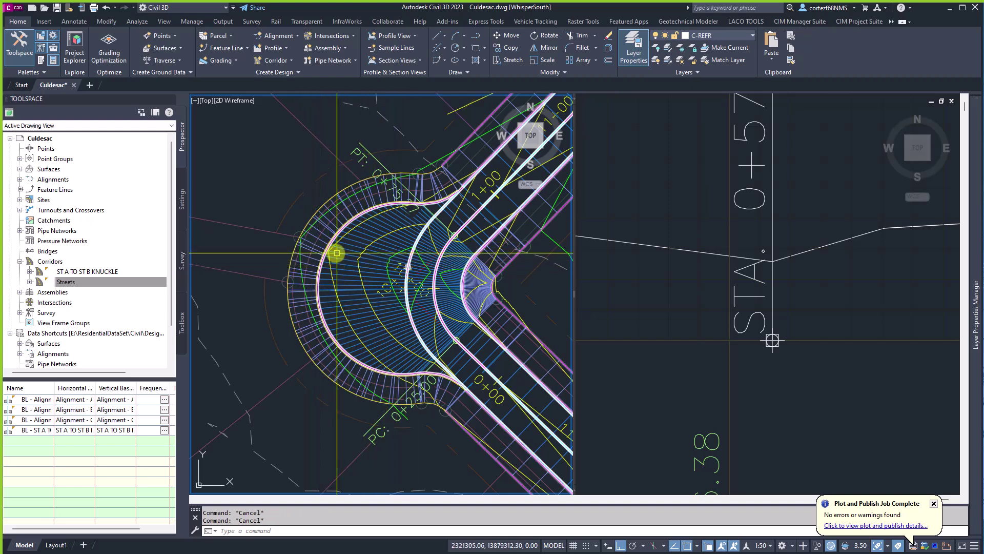
scroll(288, 236, "down", 3)
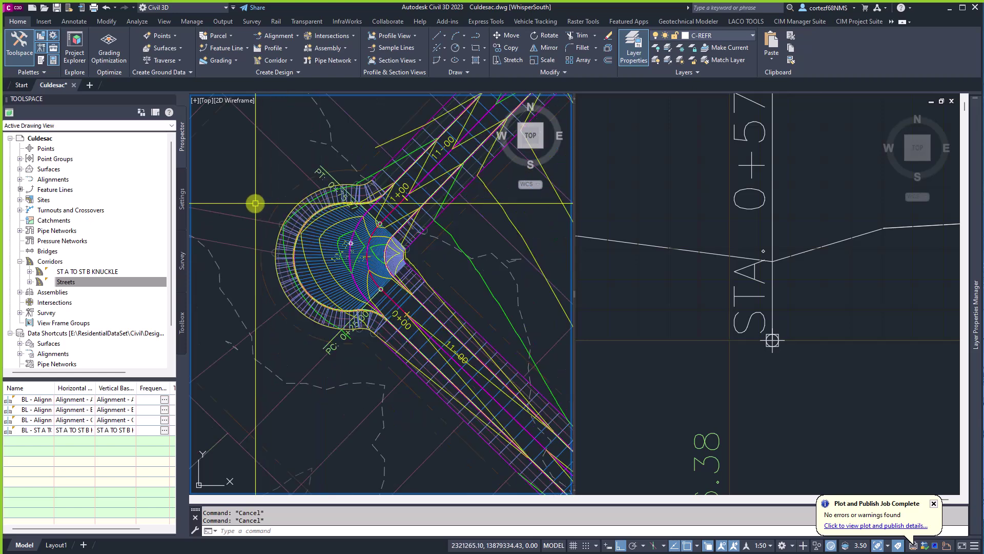